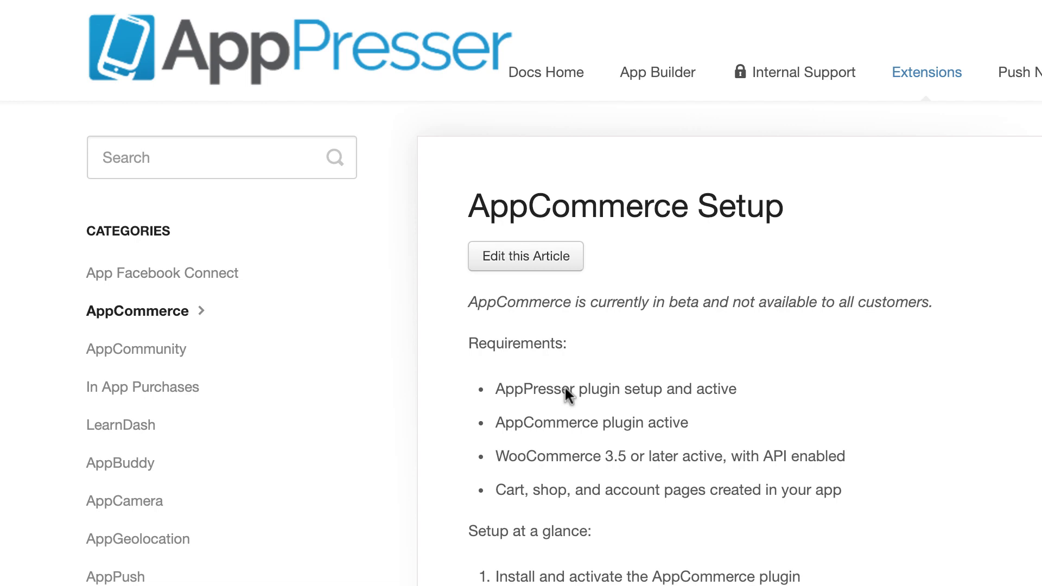
Review the AppCommerce Setup article's requirements, plugin installation steps and WooCommerce REST API key instructions.
scroll(567, 393, "down", 3)
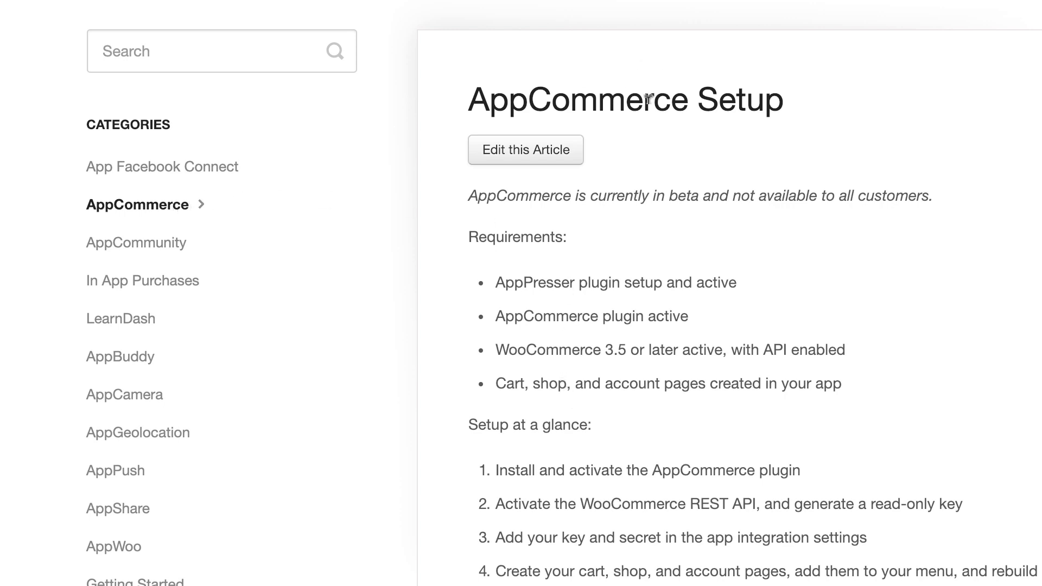
scroll(649, 258, "down", 2)
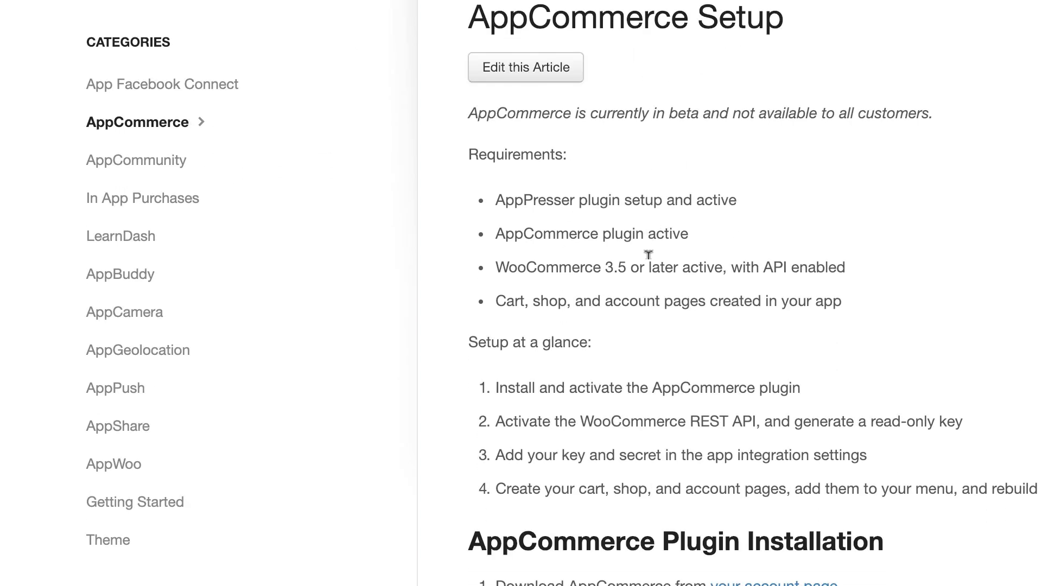
scroll(543, 314, "down", 7)
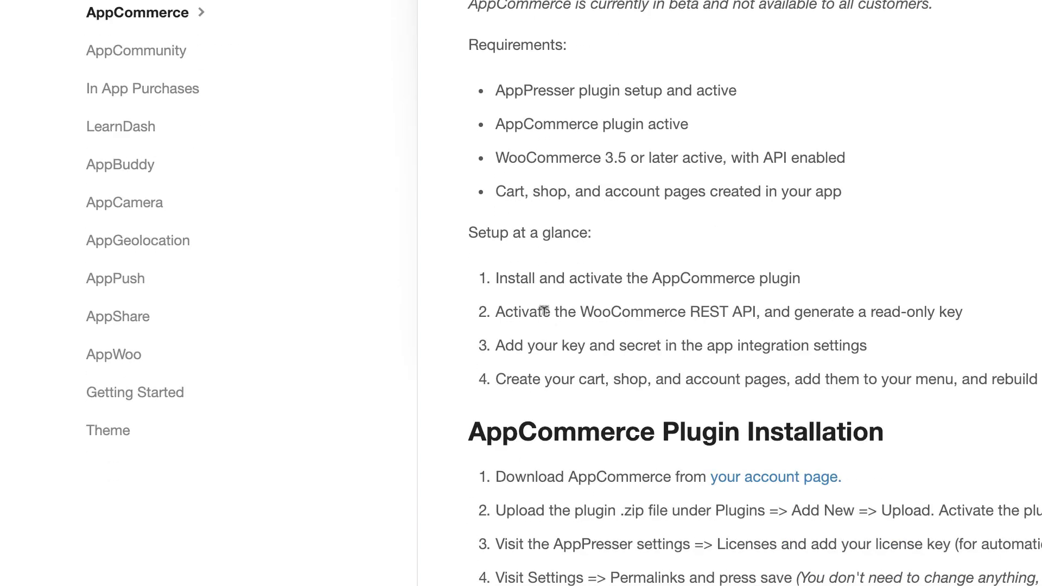
scroll(543, 310, "down", 1)
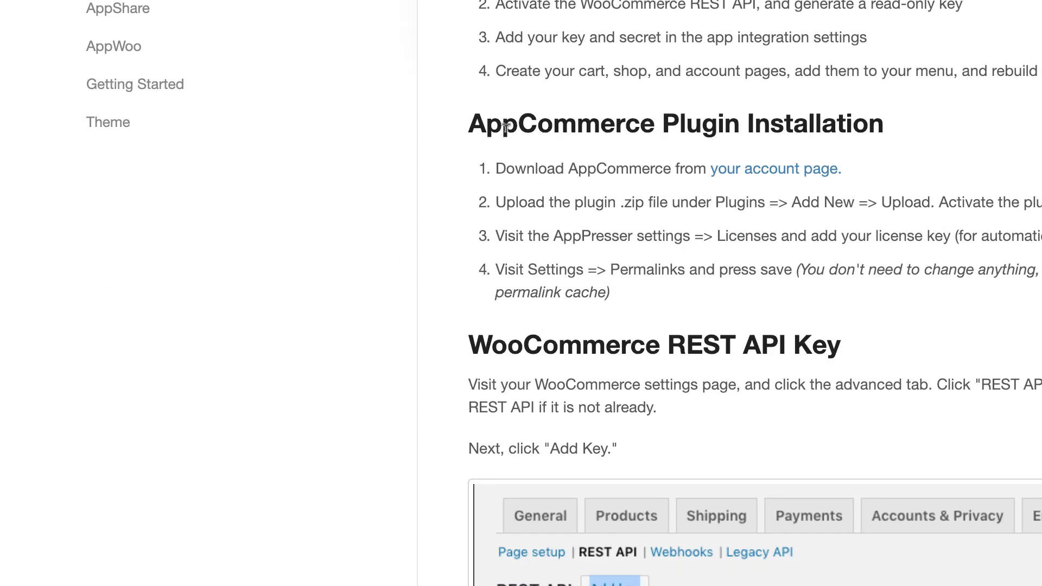
scroll(604, 283, "down", 3)
scroll(605, 281, "down", 3)
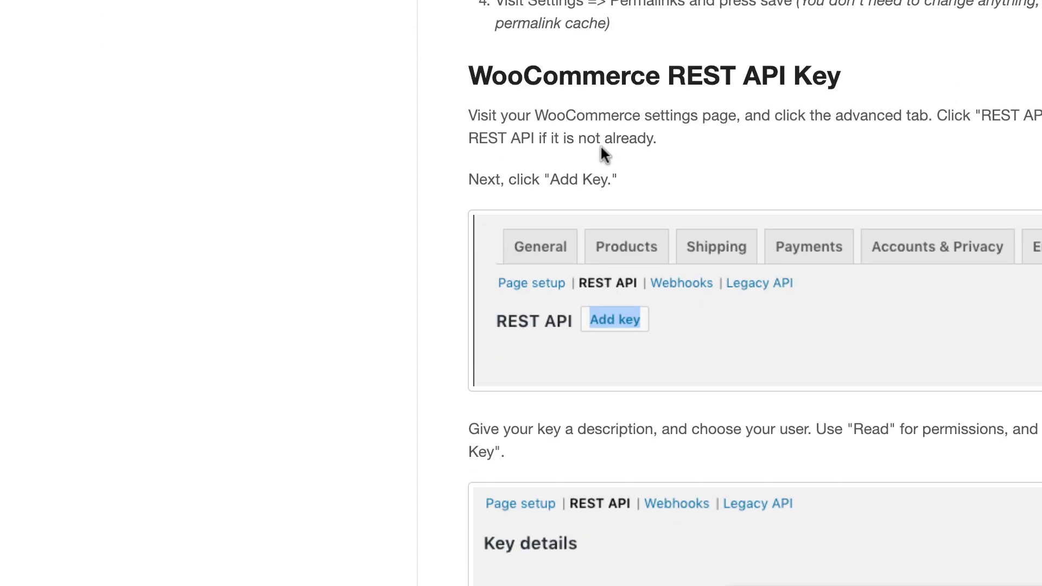
scroll(543, 270, "down", 2)
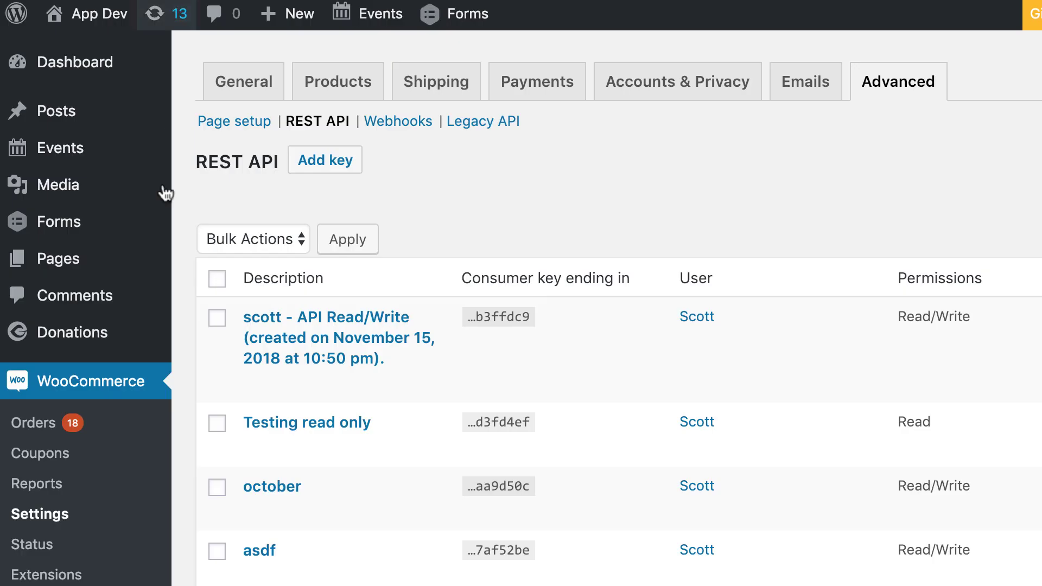
Switch to the WooCommerce REST API settings and fill in a new key with description "AppPresser key" and Read permissions.
mouse_move(299, 330)
left_click(332, 162)
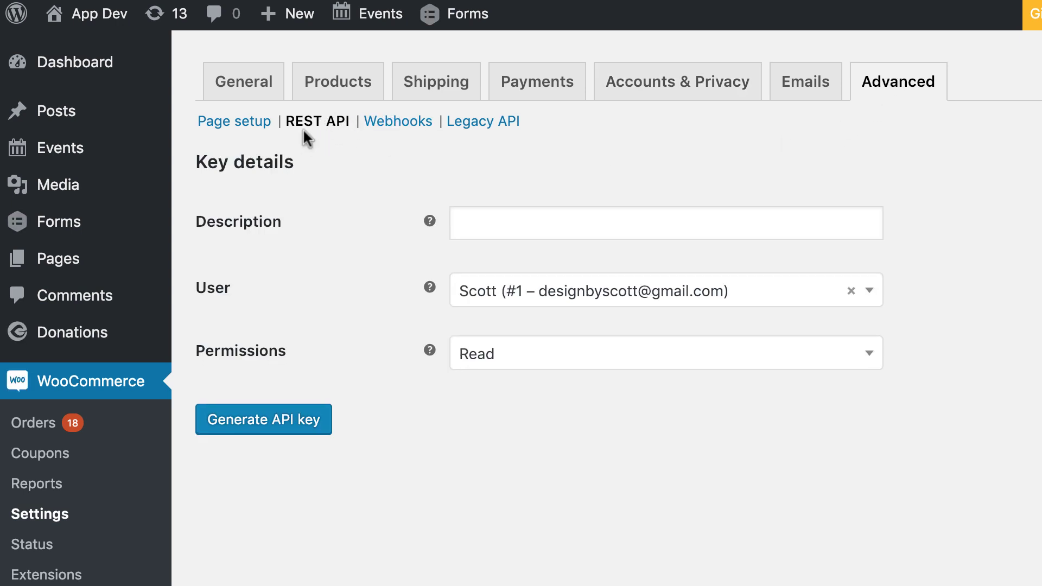
left_click(486, 216)
type("App")
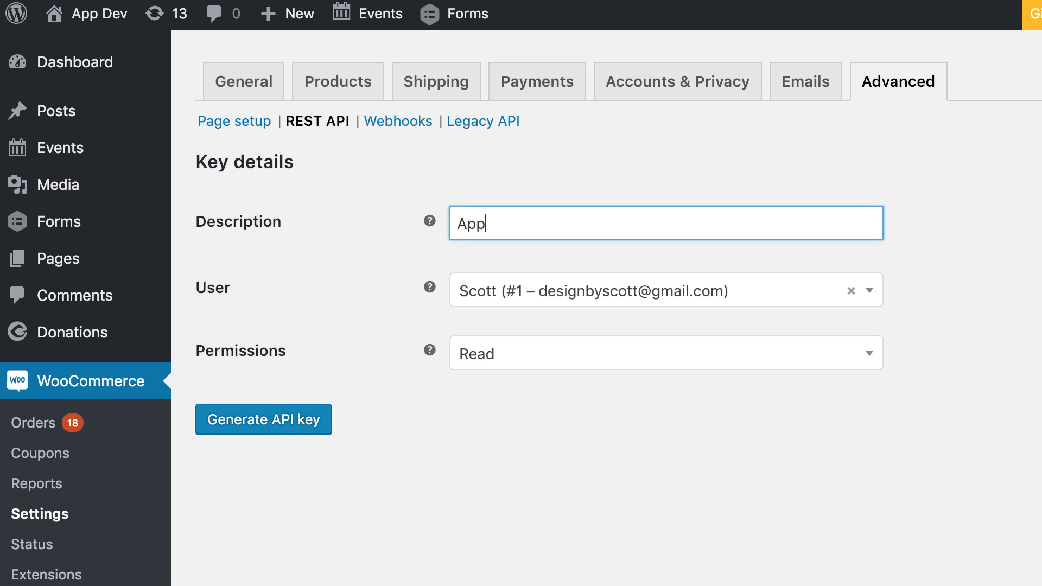
type("Presser key")
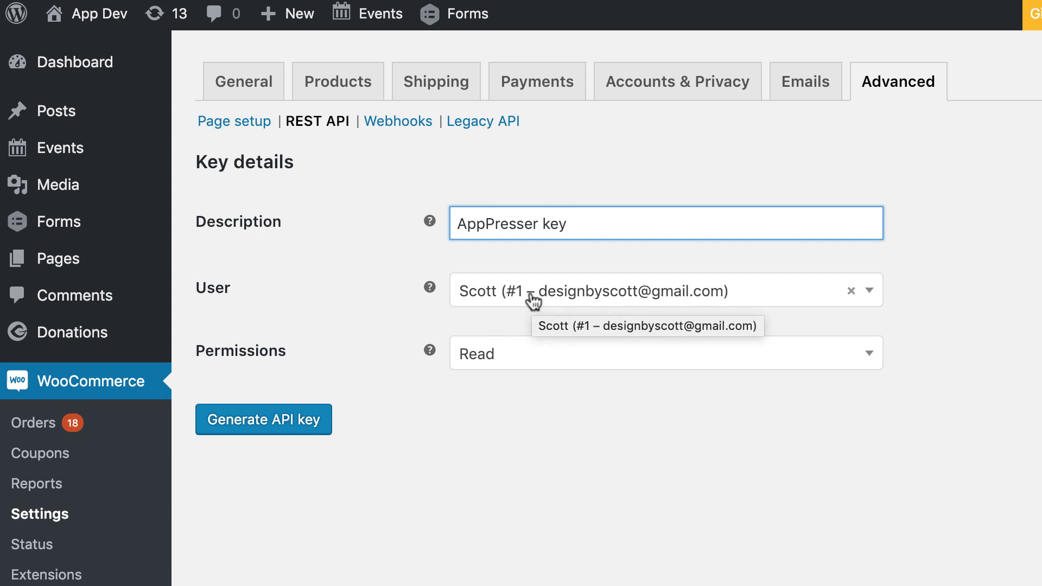
left_click(504, 363)
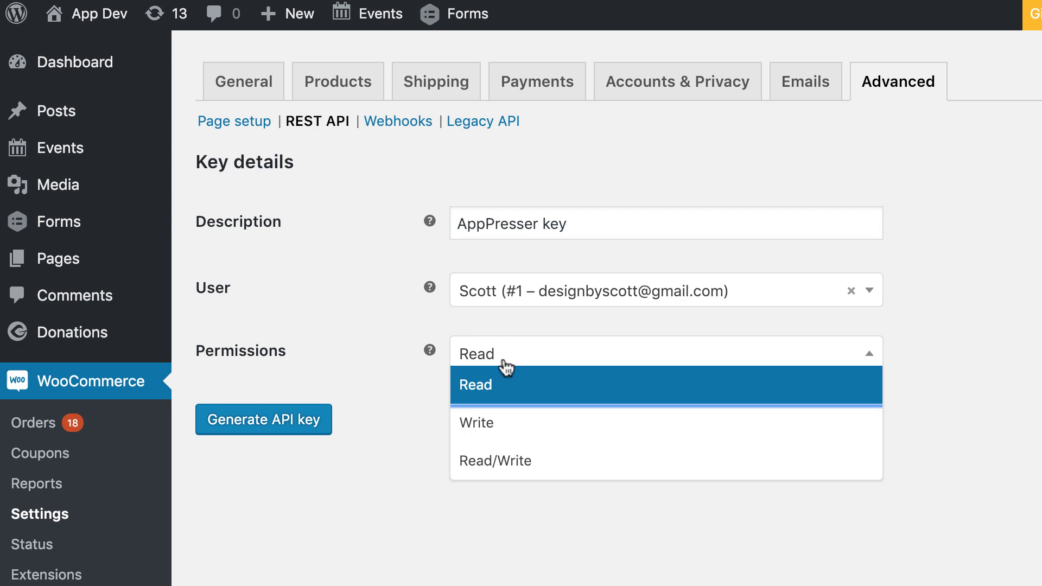
left_click(481, 389)
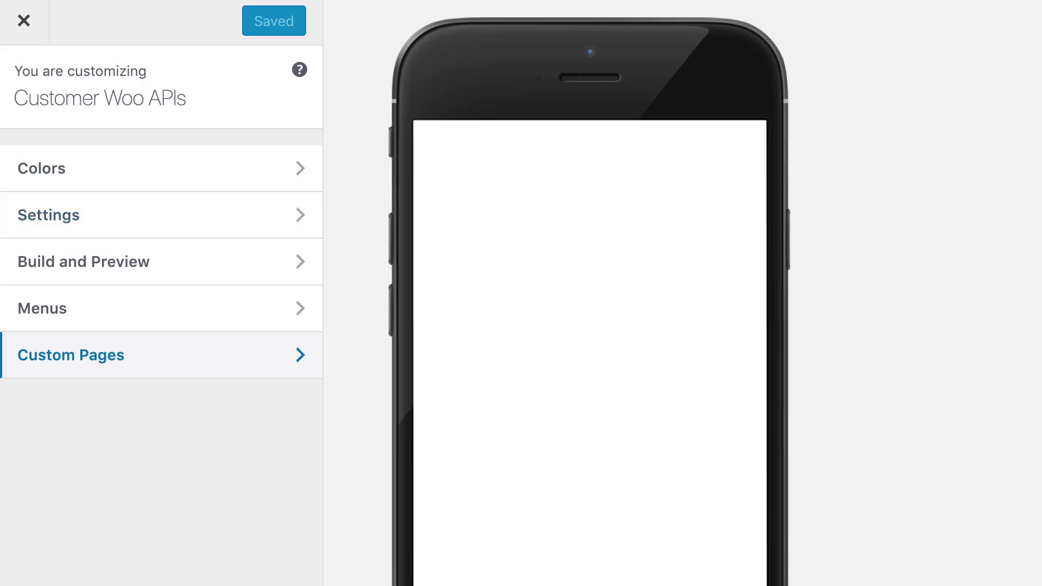
Leave the app customizer and find the WooCommerce API Key section in the app's integration settings.
left_click(24, 23)
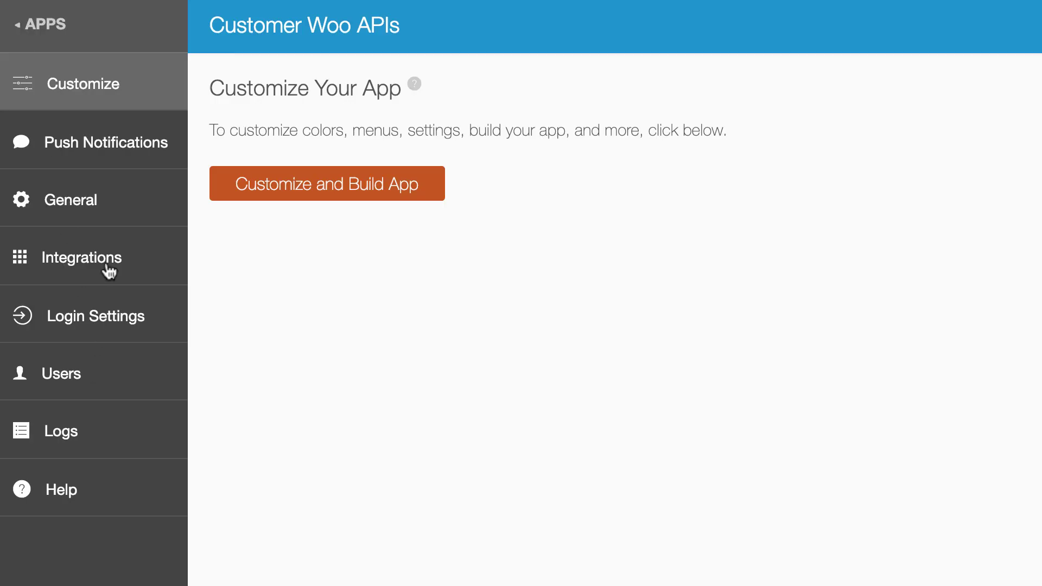
left_click(109, 263)
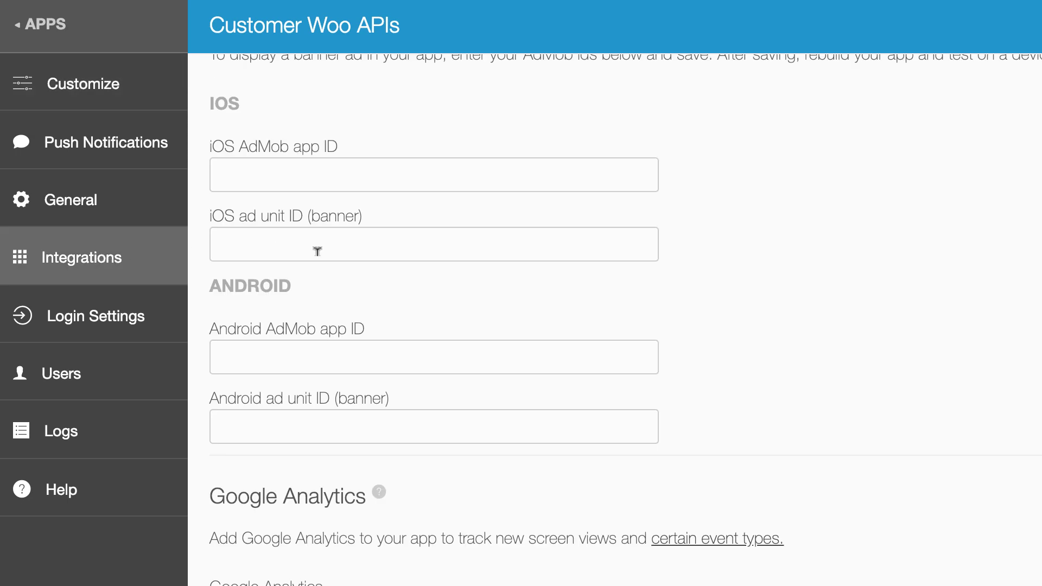
scroll(317, 251, "down", 5)
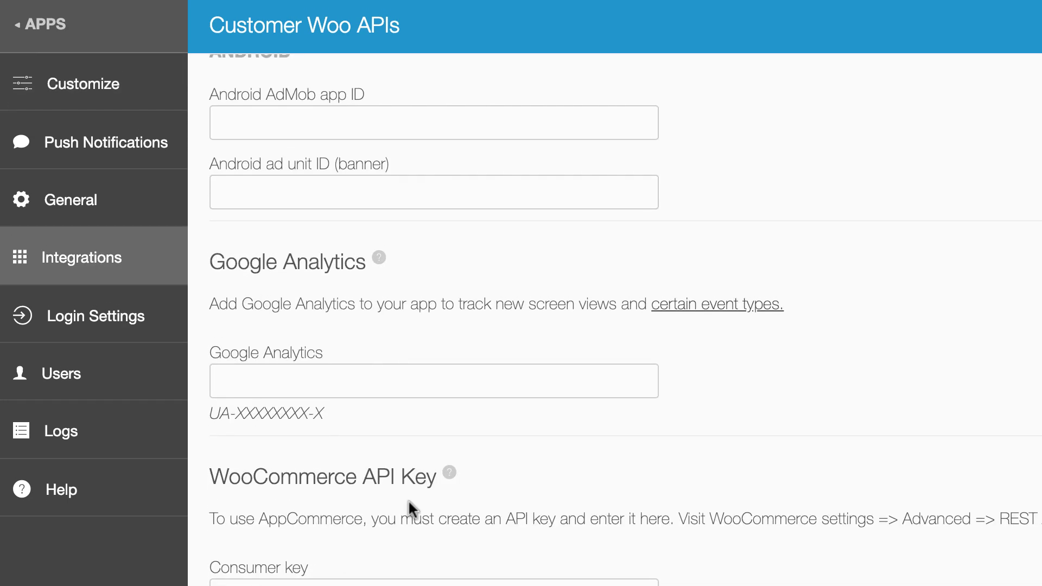
scroll(408, 499, "up", 6)
Return to customizing the app and add a new custom page of type AppCommerce.
left_click(128, 95)
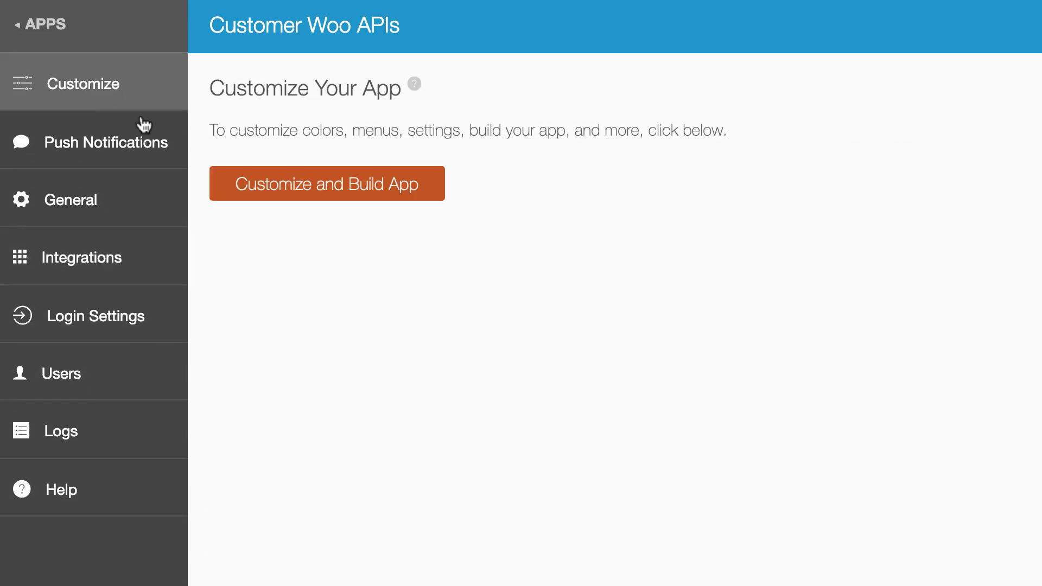
left_click(272, 179)
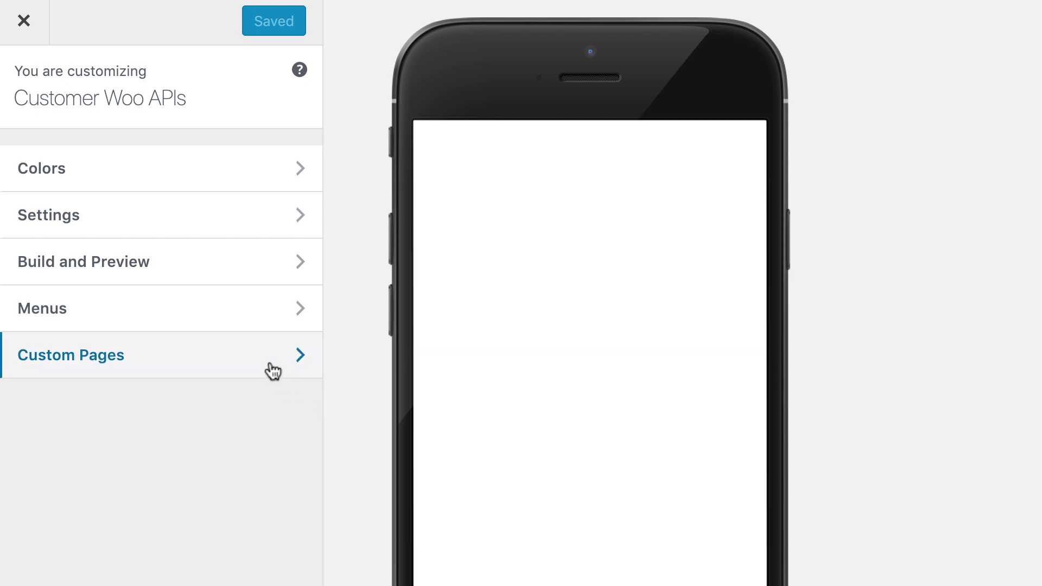
left_click(160, 364)
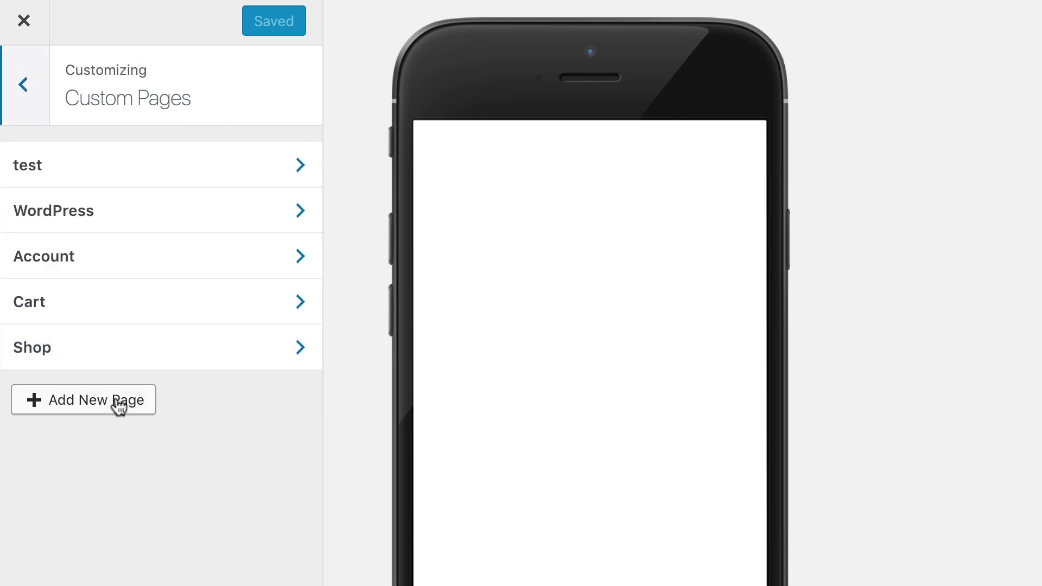
left_click(116, 402)
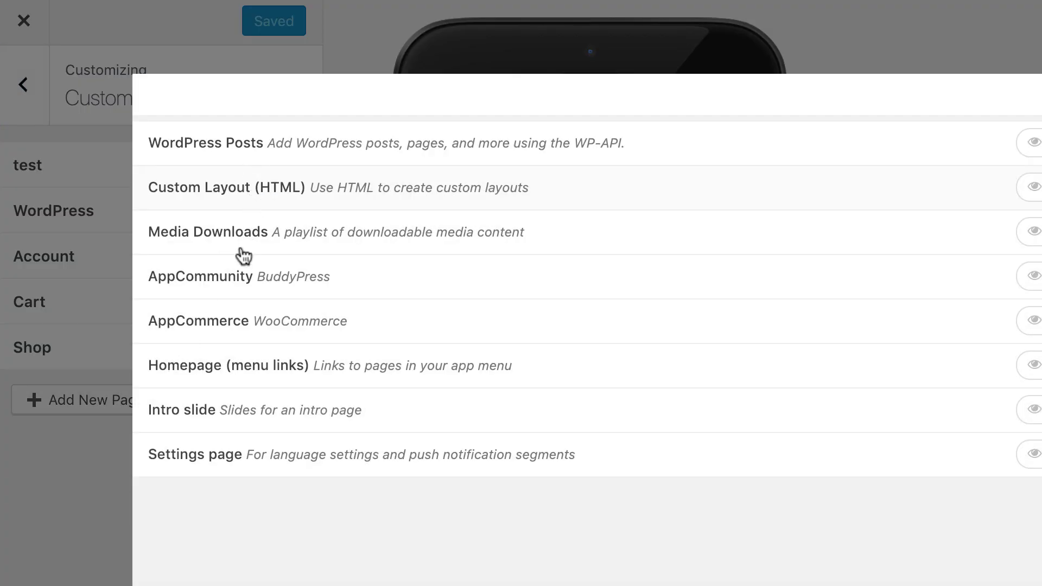
left_click(202, 324)
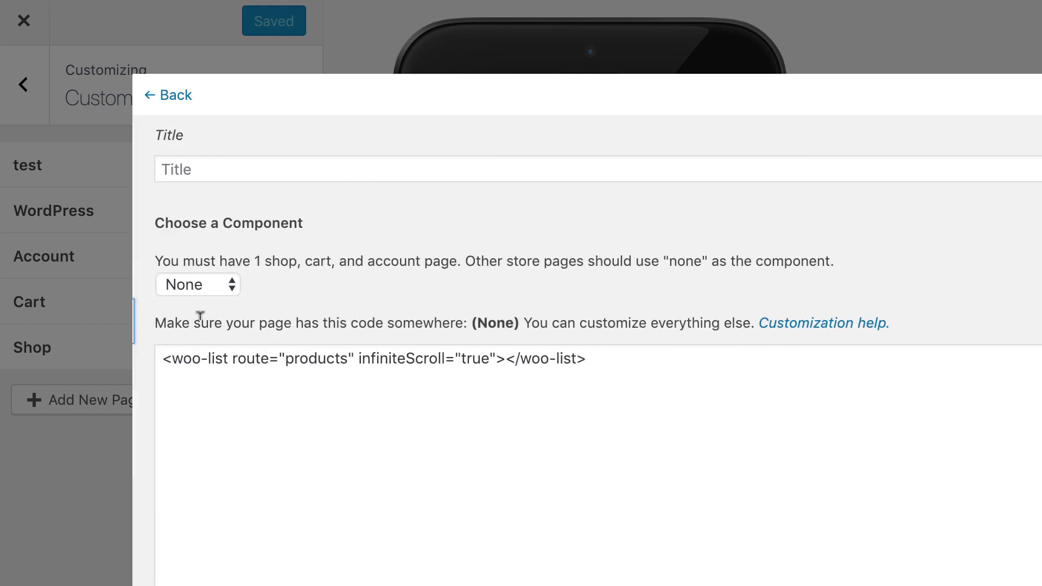
Title the new AppCommerce page "Shop" and assign it the Shop component.
left_click(225, 153)
scroll(225, 153, "down", 3)
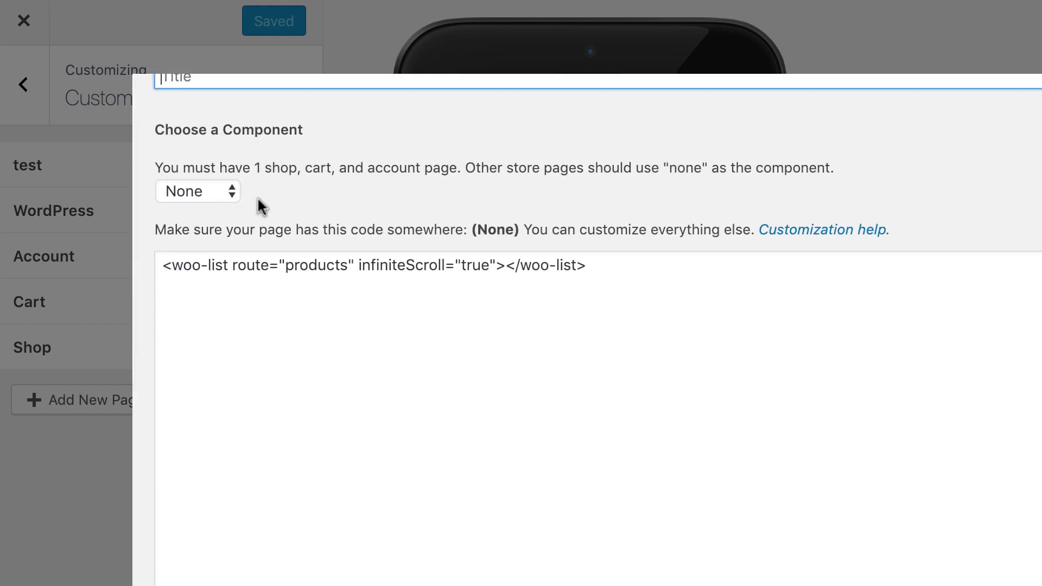
scroll(251, 214, "up", 3)
type("Shop")
left_click(291, 407)
left_click(213, 284)
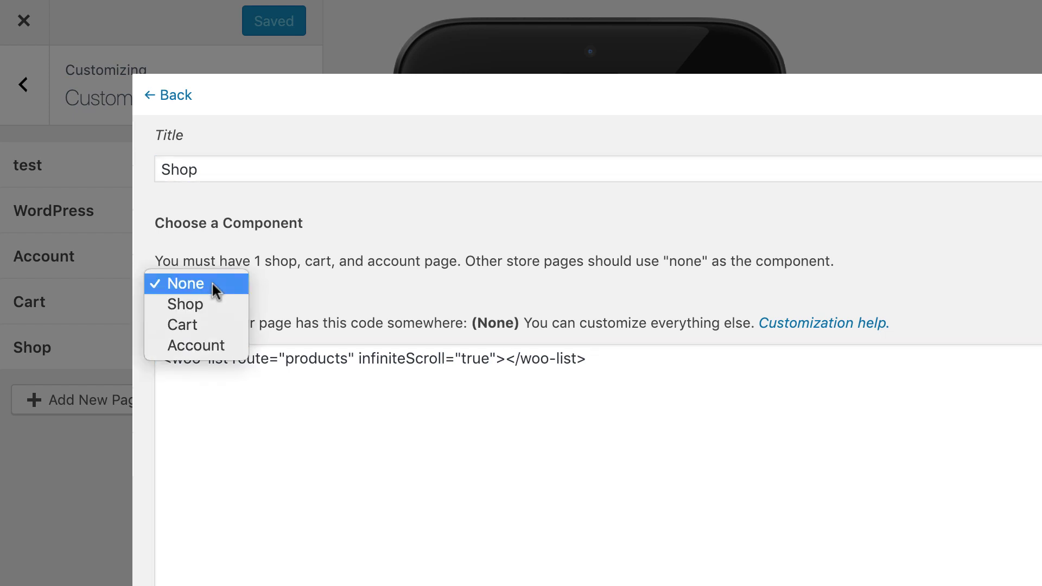
left_click(209, 303)
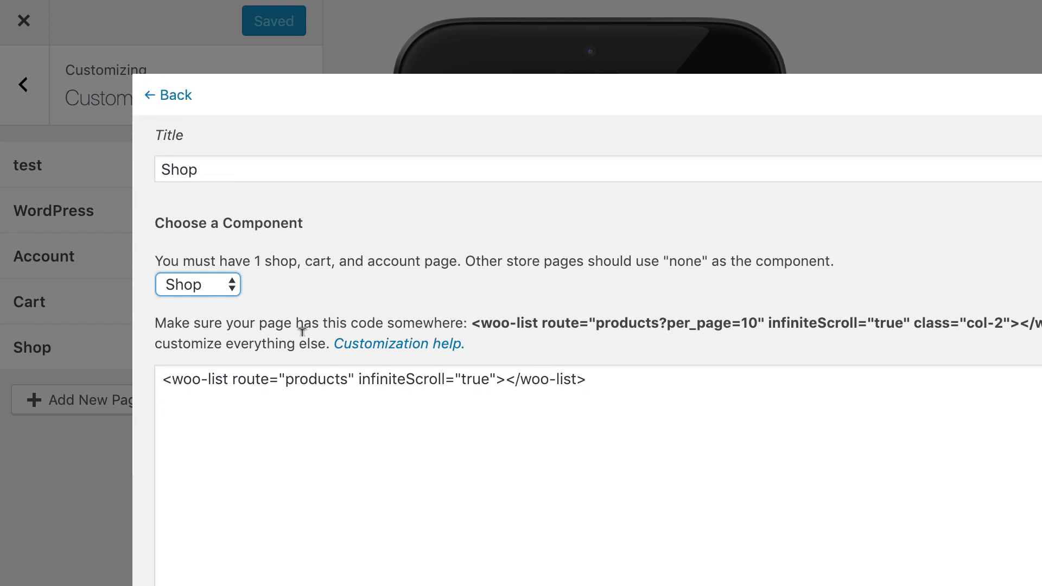
Replace the page code with the suggested Shop woo-list snippet and remove "?per_page=10" from its route.
scroll(302, 326, "down", 2)
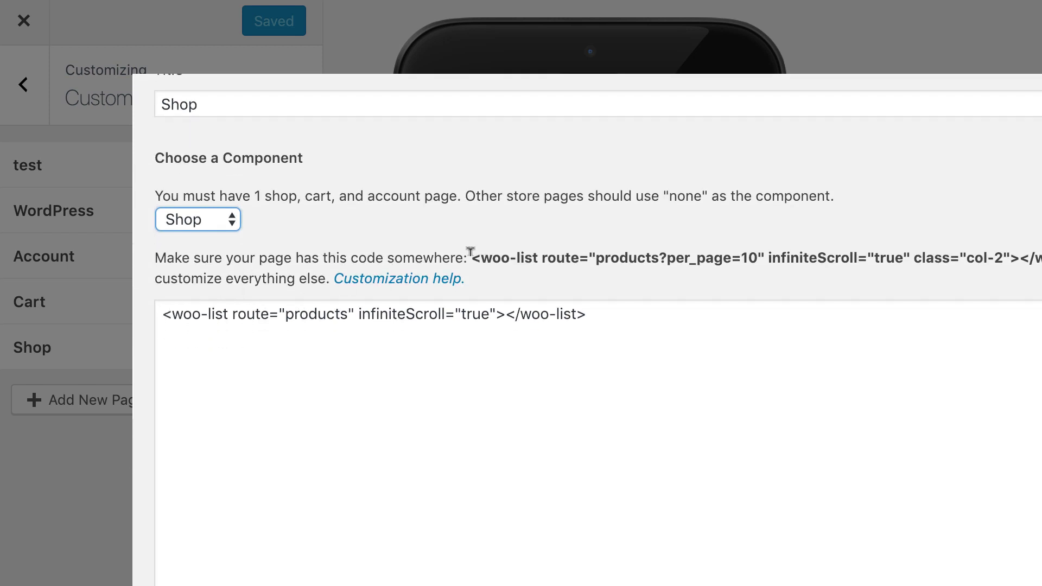
left_click_drag(470, 256, 1041, 249)
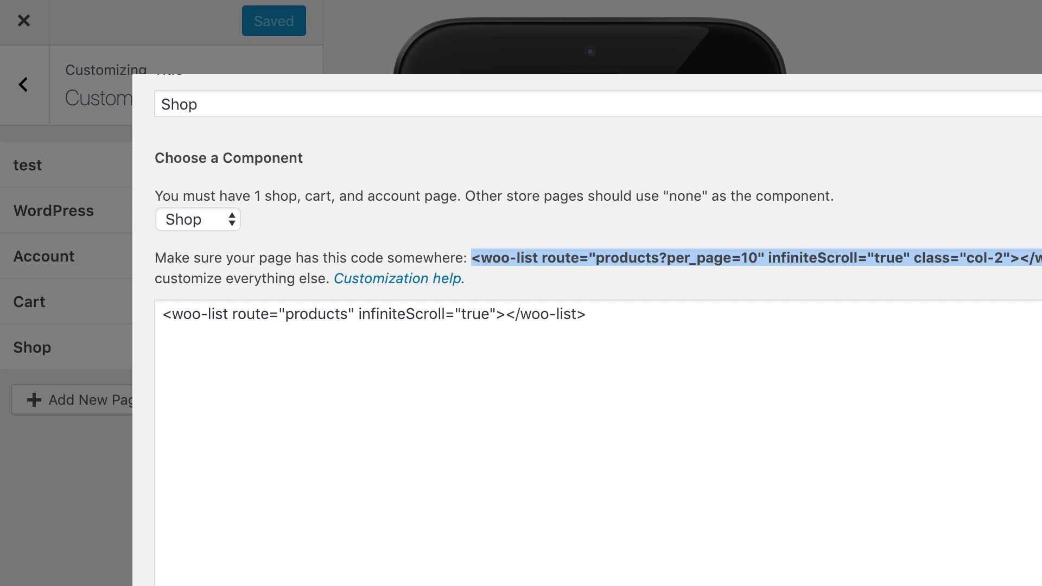
left_click_drag(607, 314, 113, 317)
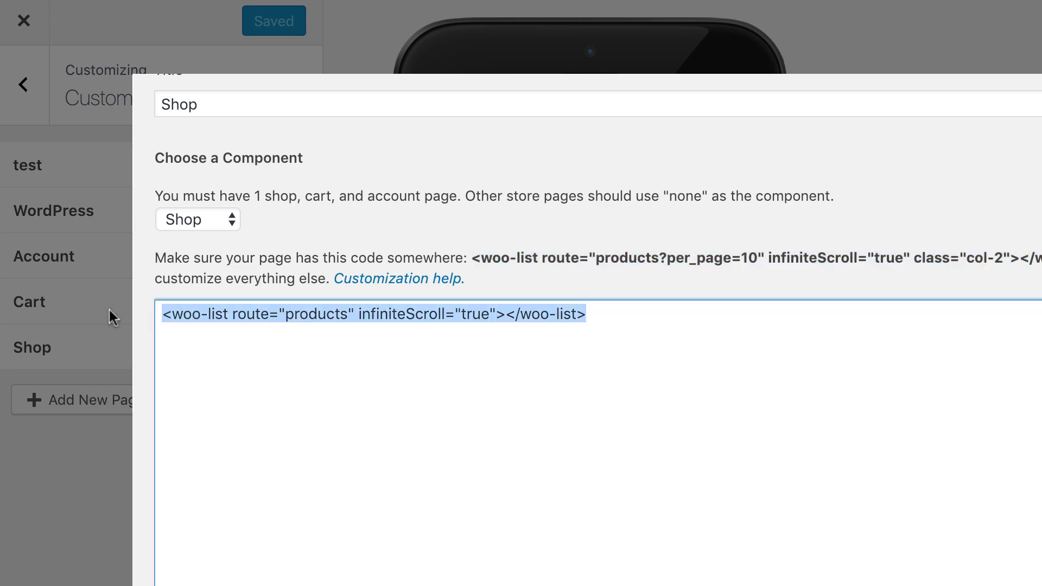
type("<woo-list route=\"products?per_page=10\" infiniteScroll=\"true\" class=\"col-2\"></woo-list>")
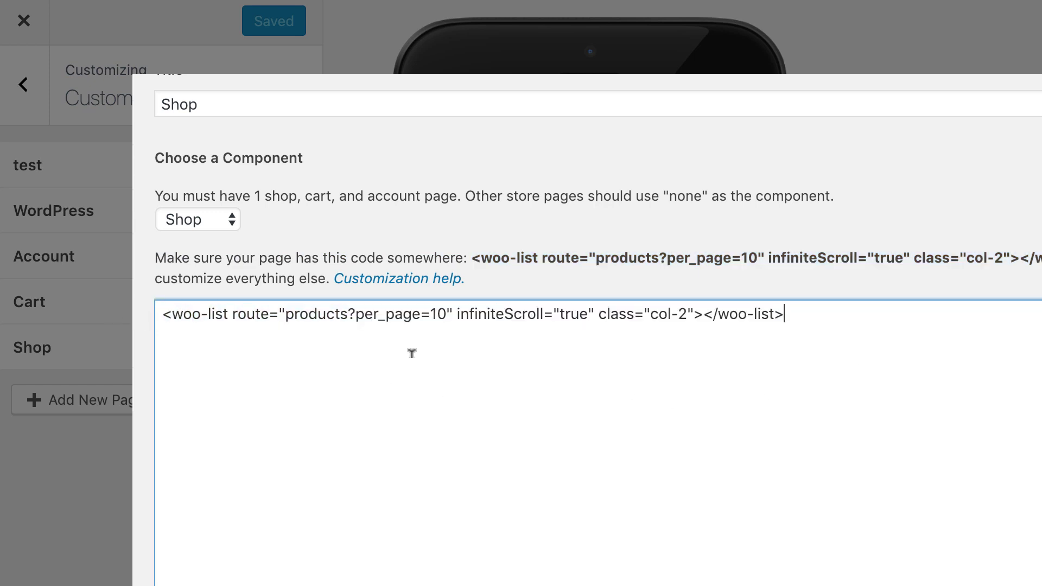
left_click_drag(349, 314, 450, 314)
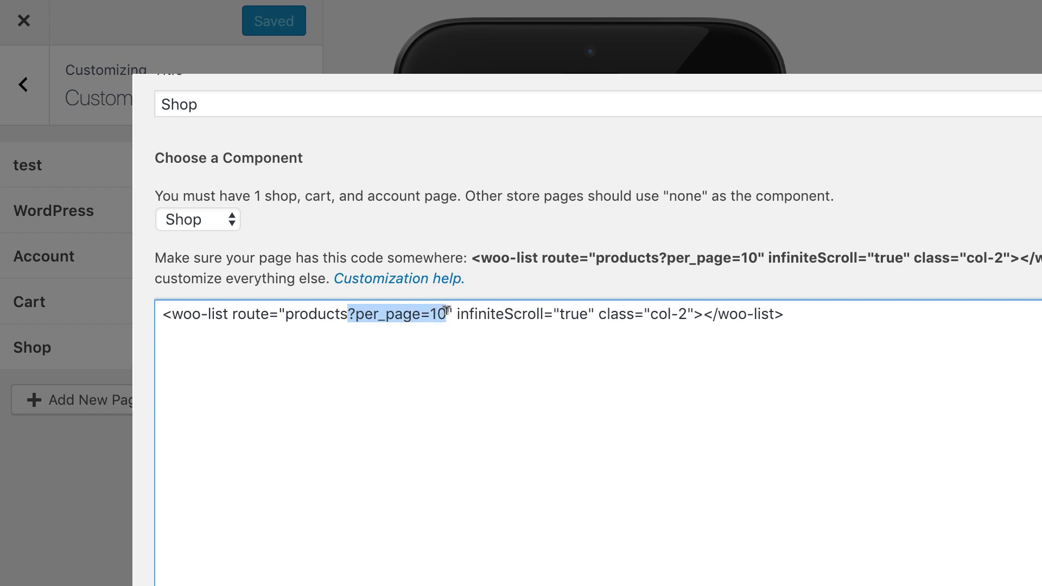
key("BackSpace")
Examine the Shop code's products route and woo-list tag, and read the customization help's sample code and route parameter examples.
double_click(320, 313)
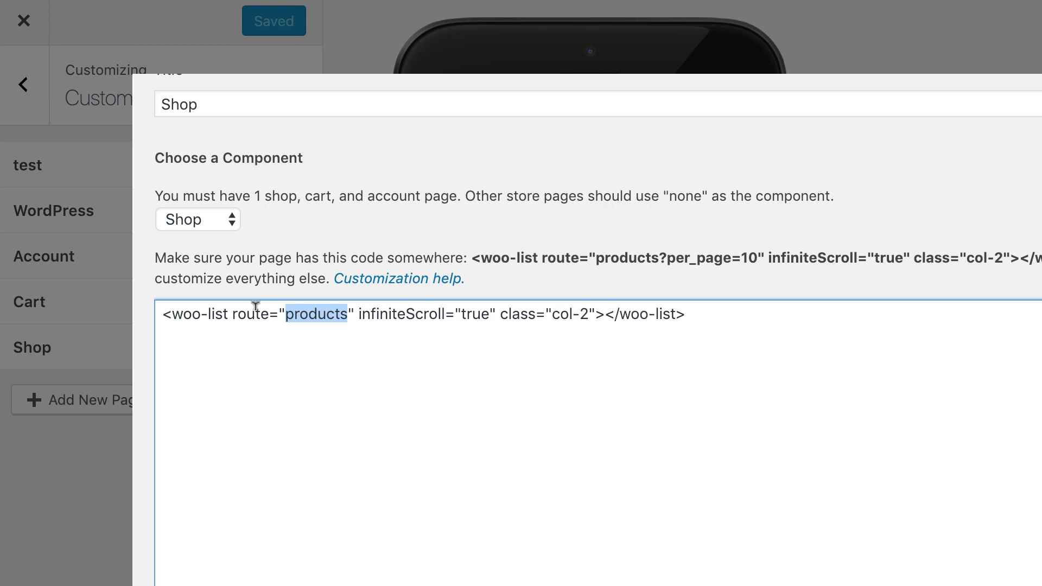
left_click(228, 313)
left_click_drag(229, 313, 171, 313)
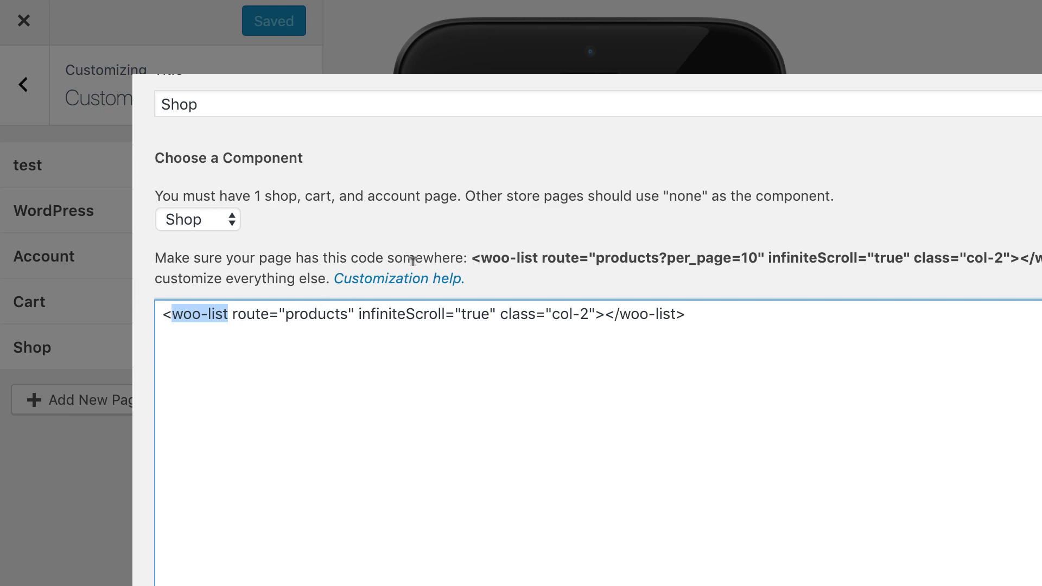
left_click(415, 282)
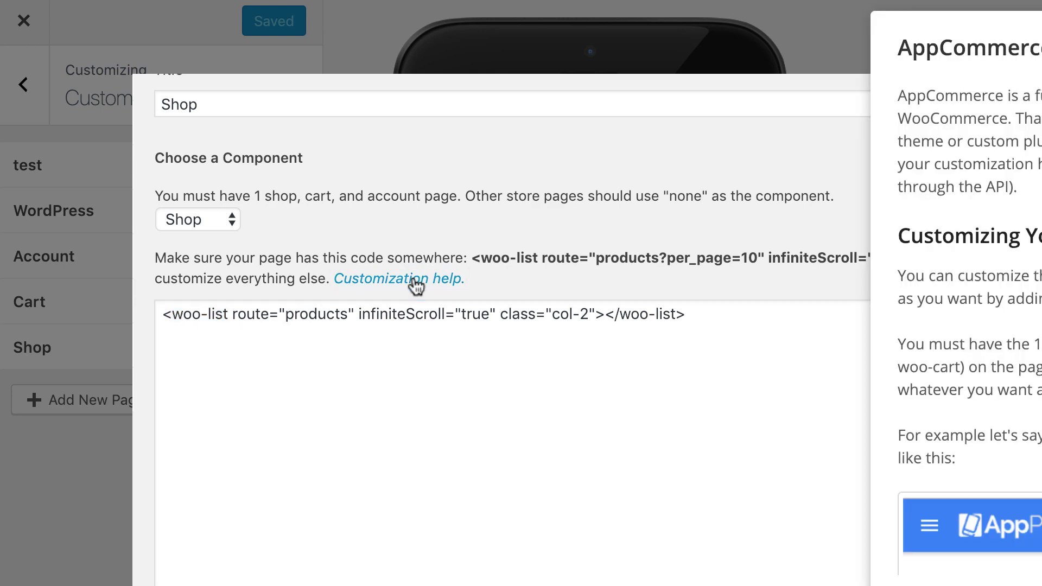
scroll(1012, 326, "down", 15)
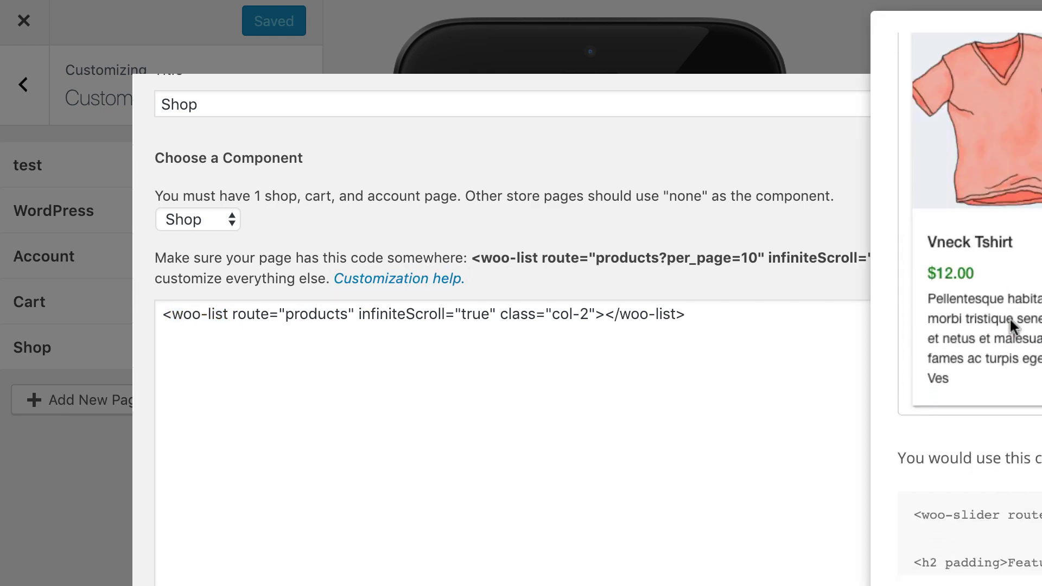
scroll(1011, 315, "up", 3)
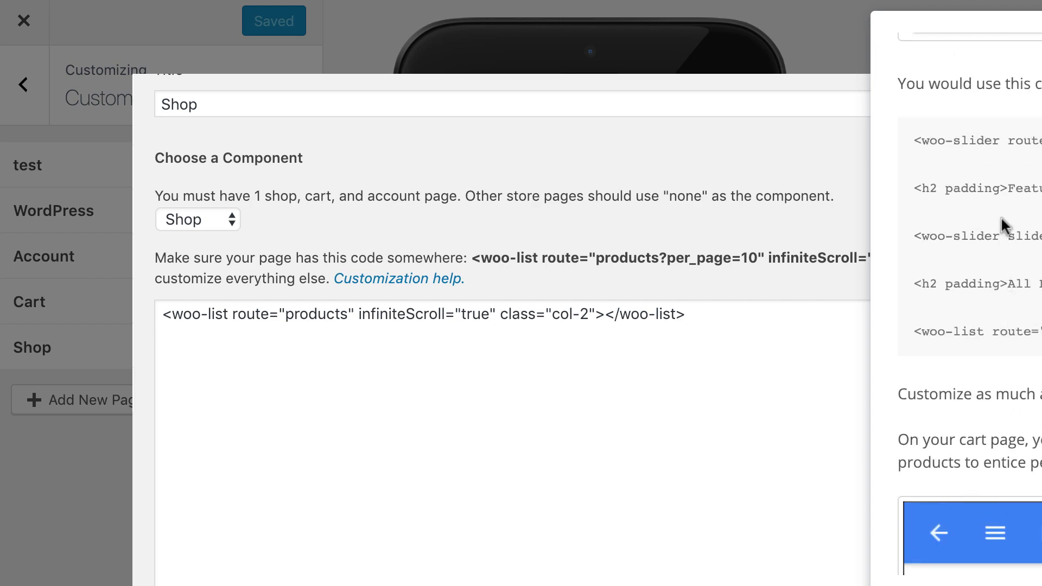
scroll(1002, 217, "down", 6)
scroll(1002, 214, "down", 10)
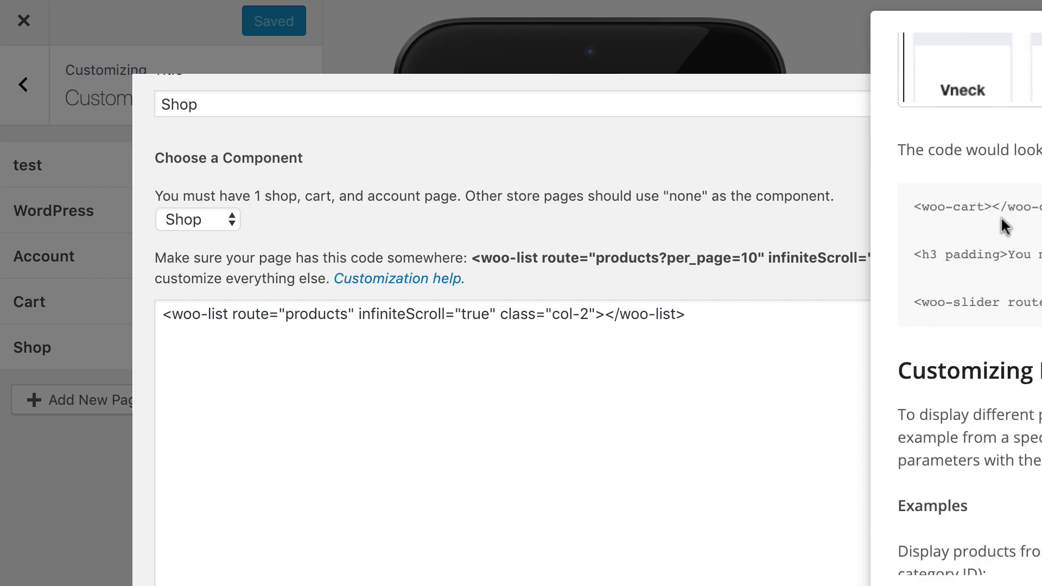
scroll(1002, 224, "down", 5)
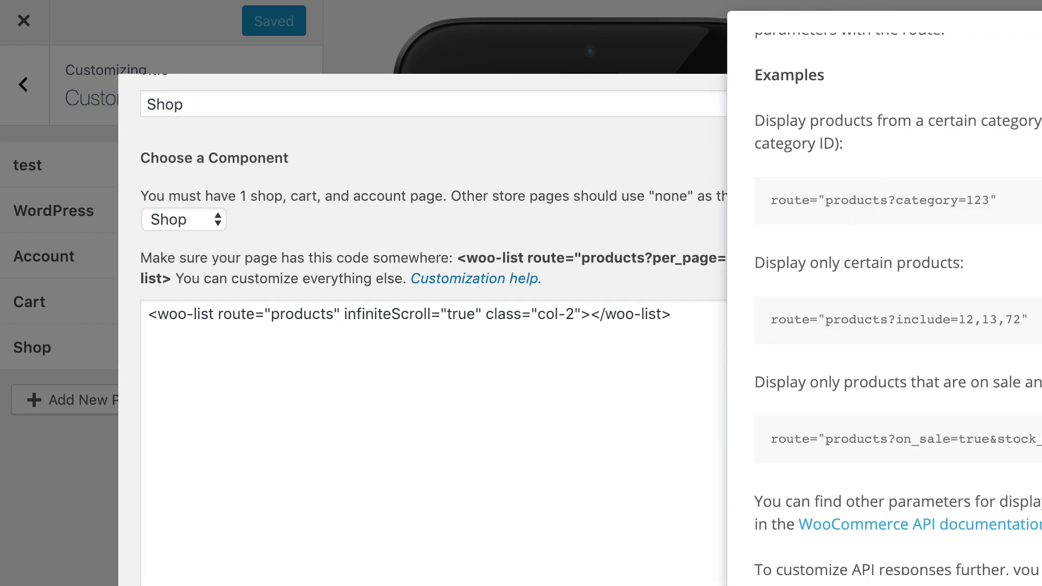
left_click_drag(822, 199, 891, 194)
left_click(981, 195)
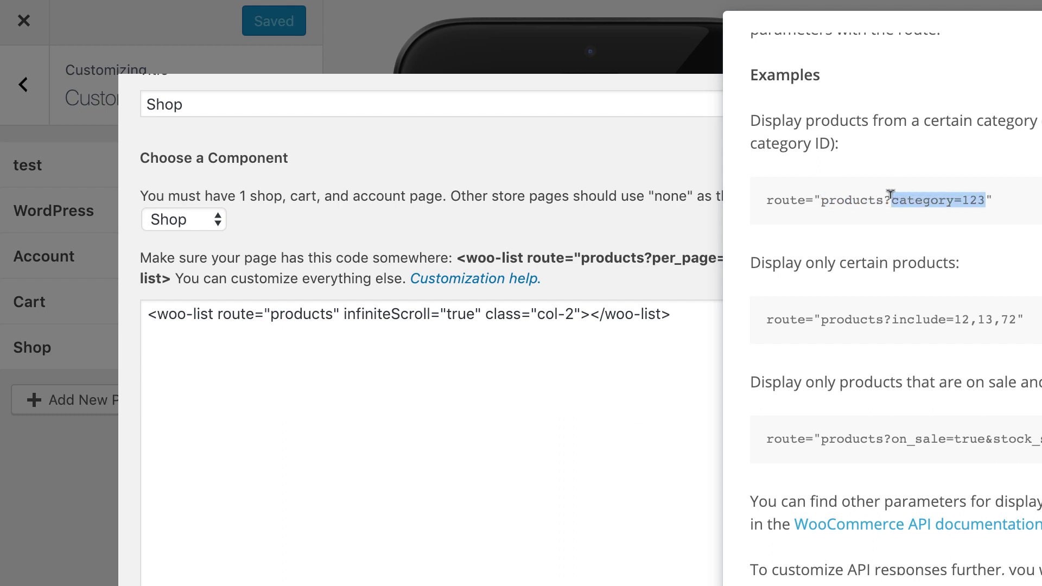
Read the customization help's route examples for specific products and on-sale products, focusing on the on_sale=true parameter.
left_click(890, 195)
scroll(891, 312, "down", 3)
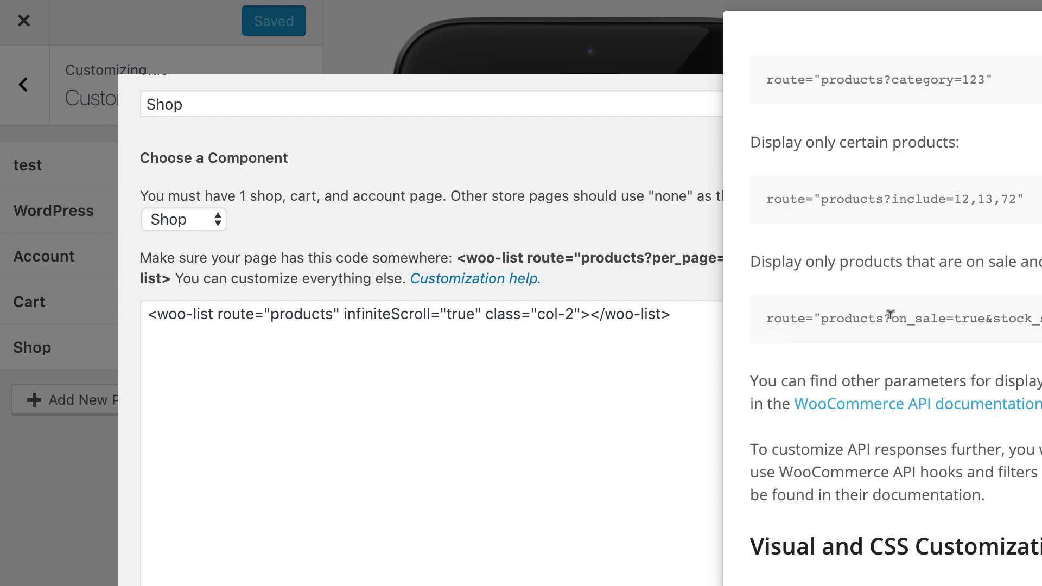
scroll(928, 244, "right", 2)
scroll(928, 244, "right", 1)
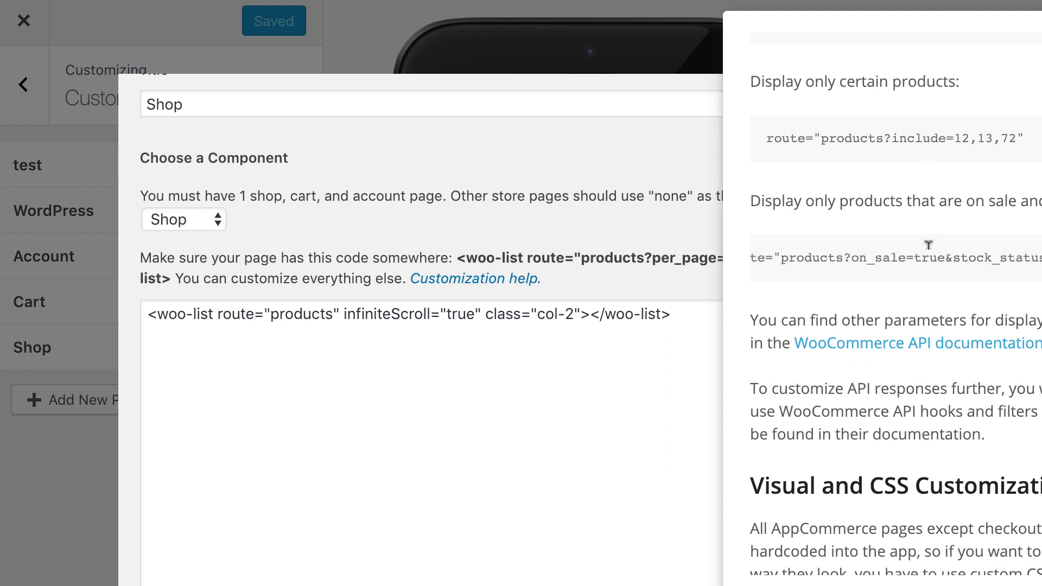
double_click(872, 247)
left_click_drag(937, 252, 850, 253)
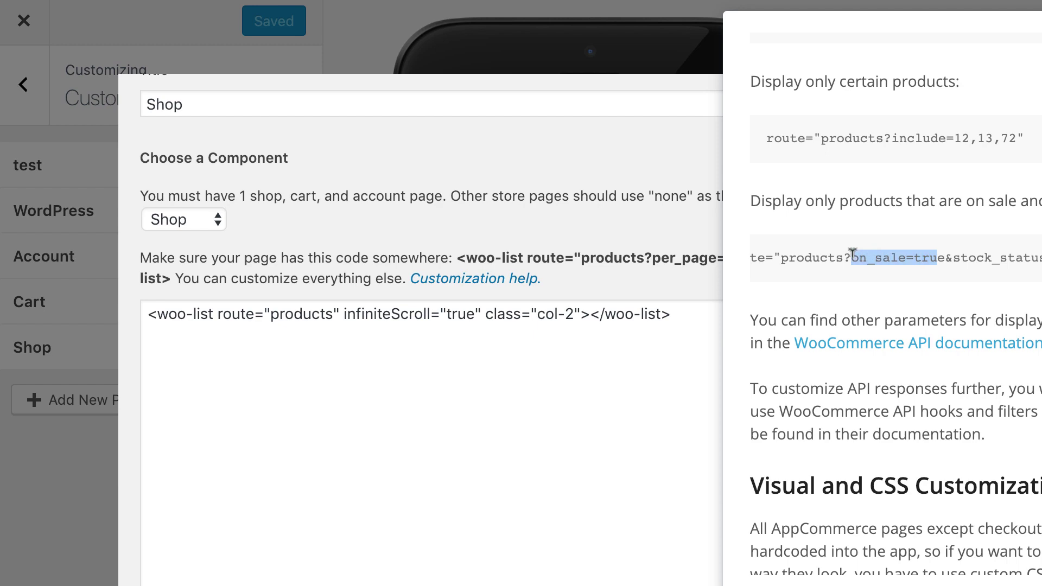
Open the WooCommerce API documentation from the help and look through the product properties in its Products section.
left_click(845, 343)
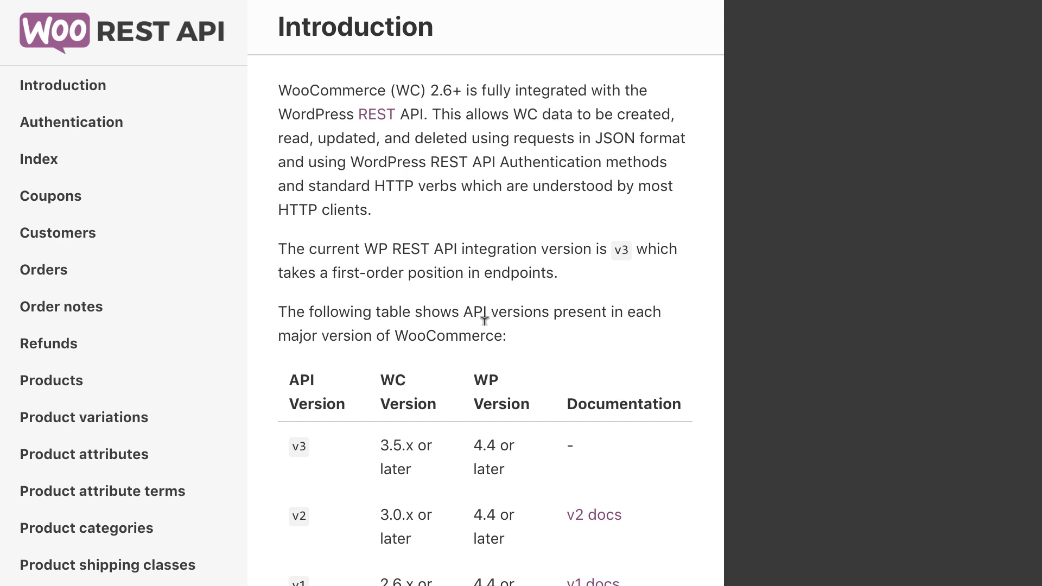
left_click(76, 385)
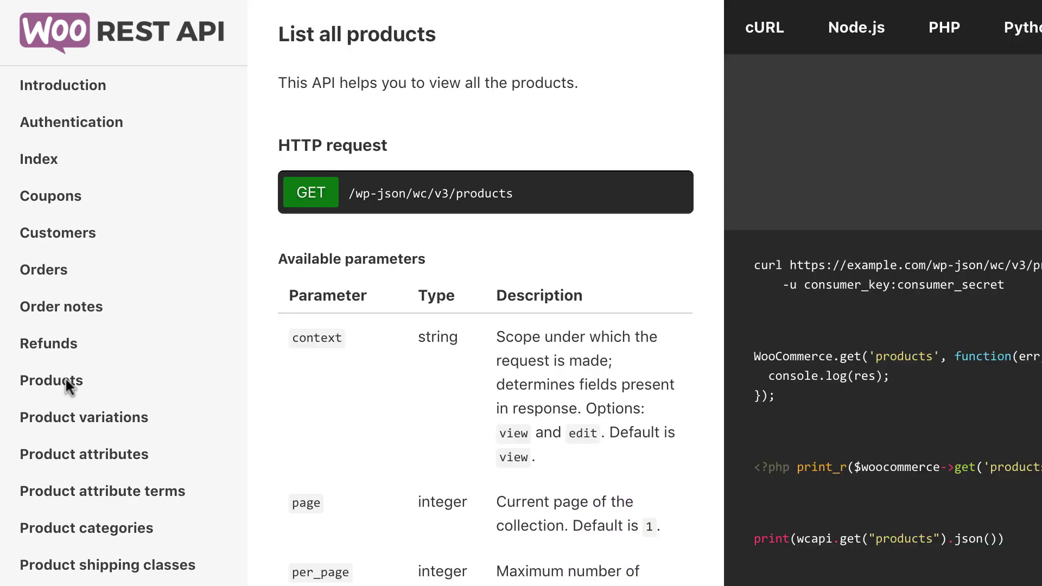
left_click(57, 381)
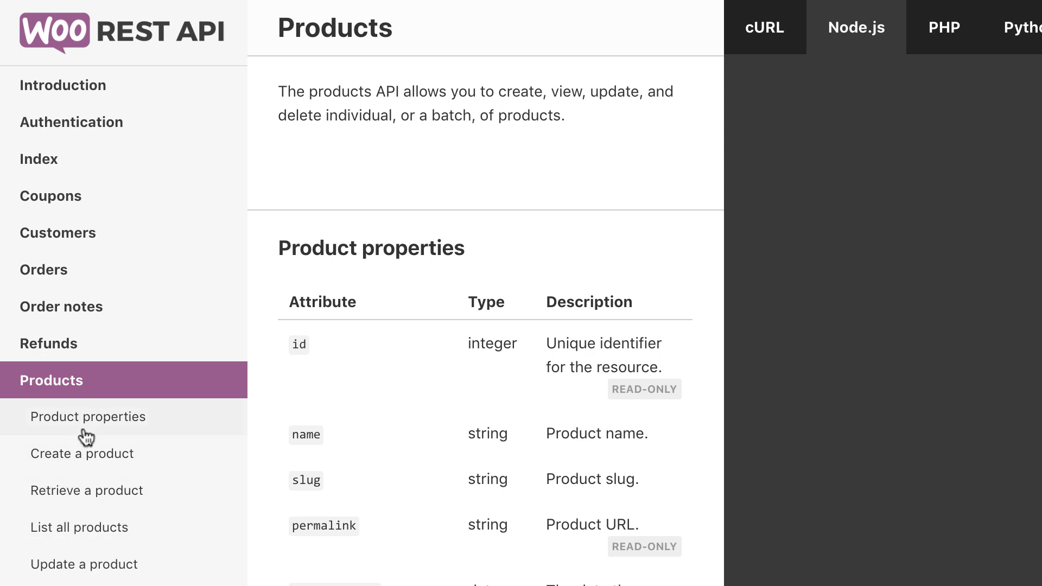
scroll(338, 346, "down", 10)
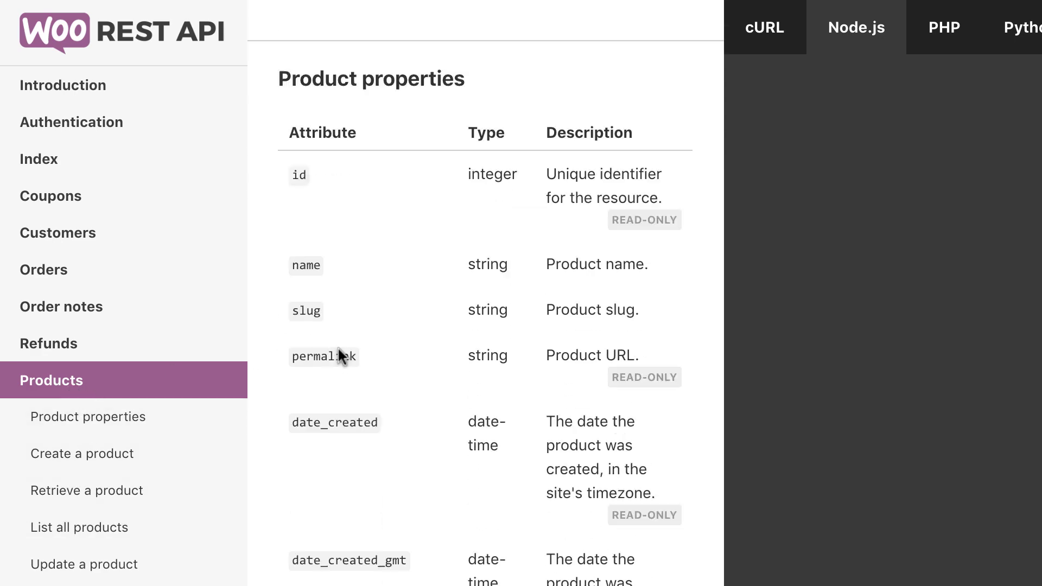
scroll(338, 346, "down", 5)
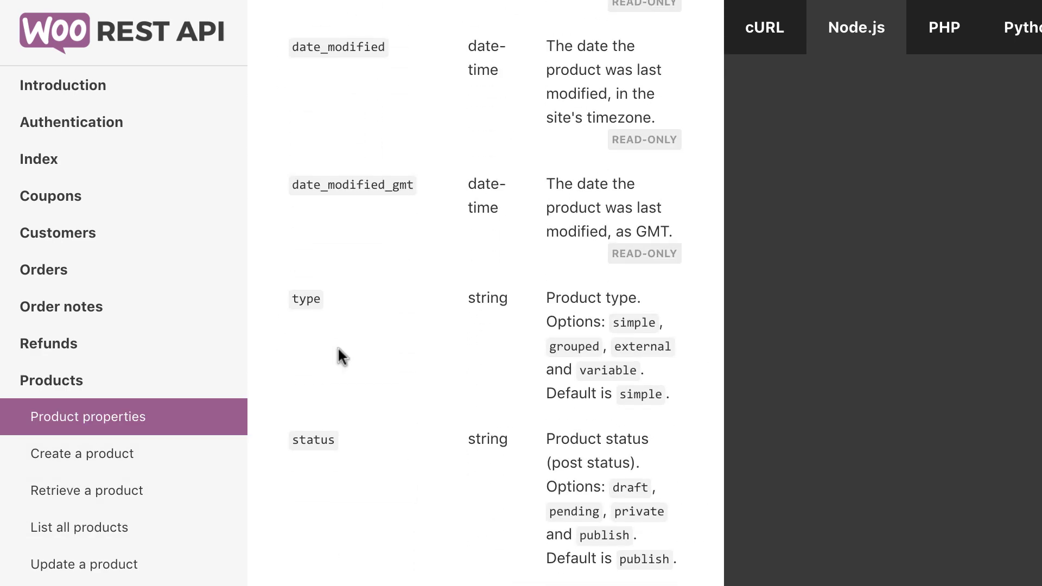
Examine the status and featured product properties and their default values, and return to the Shop page editor.
double_click(306, 298)
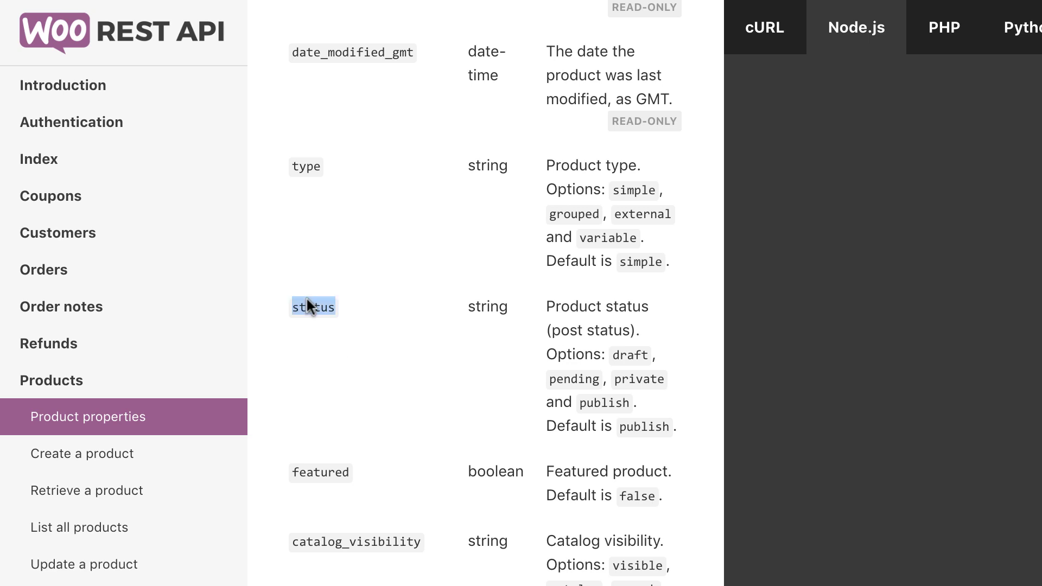
double_click(642, 424)
scroll(355, 477, "down", 5)
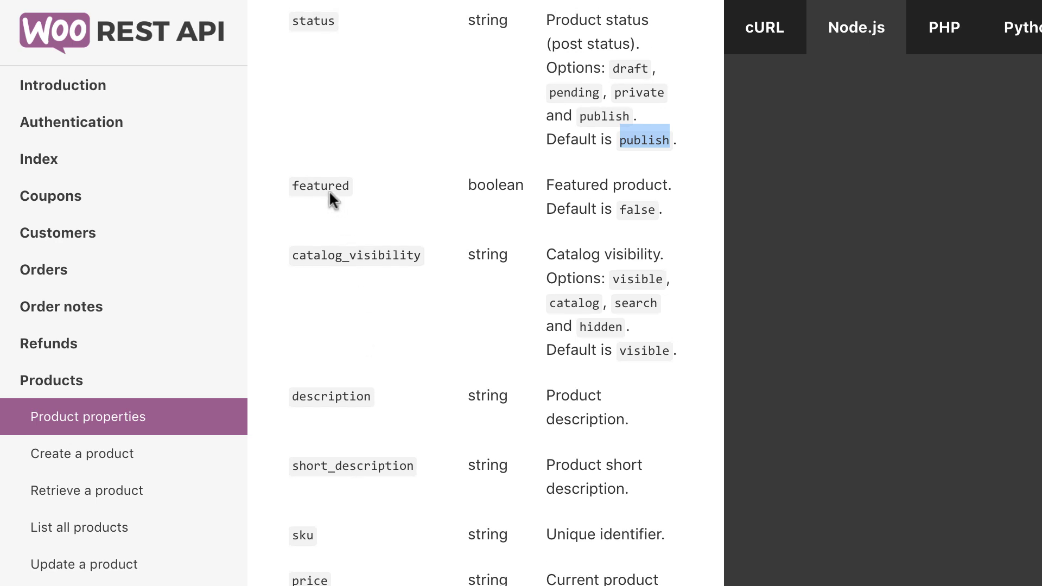
double_click(321, 175)
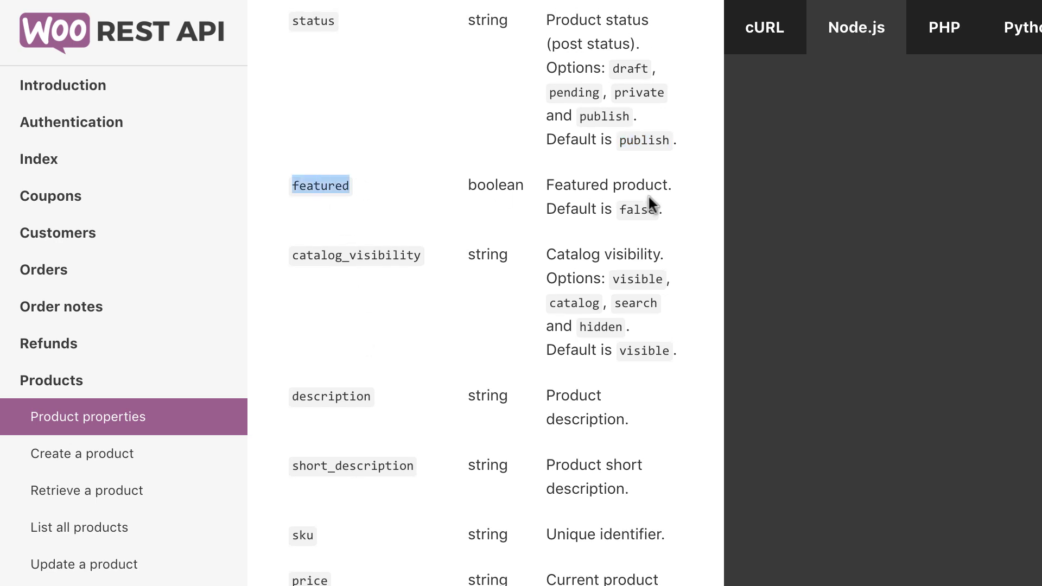
left_click(321, 174)
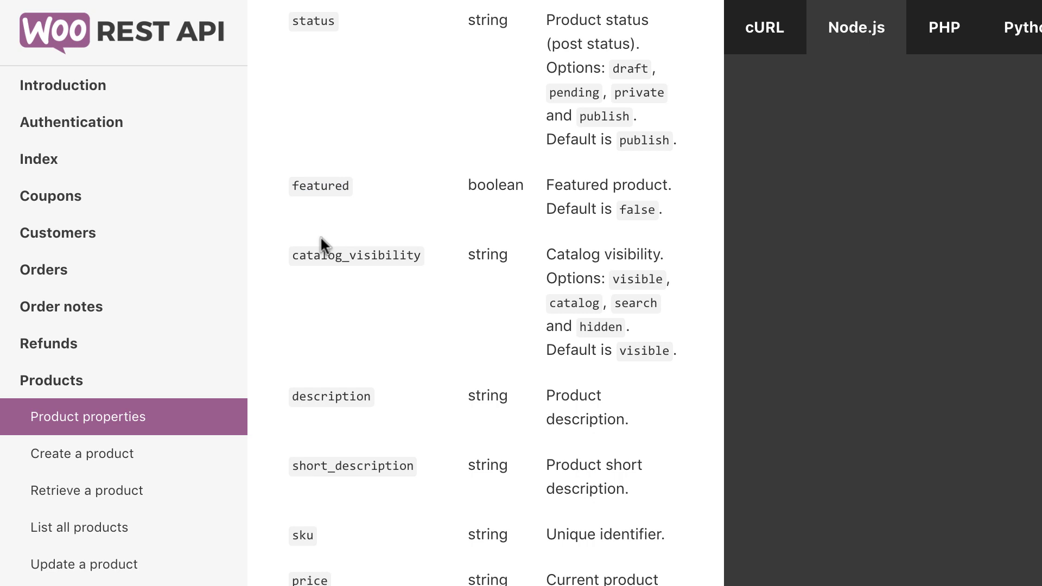
double_click(320, 177)
double_click(487, 20)
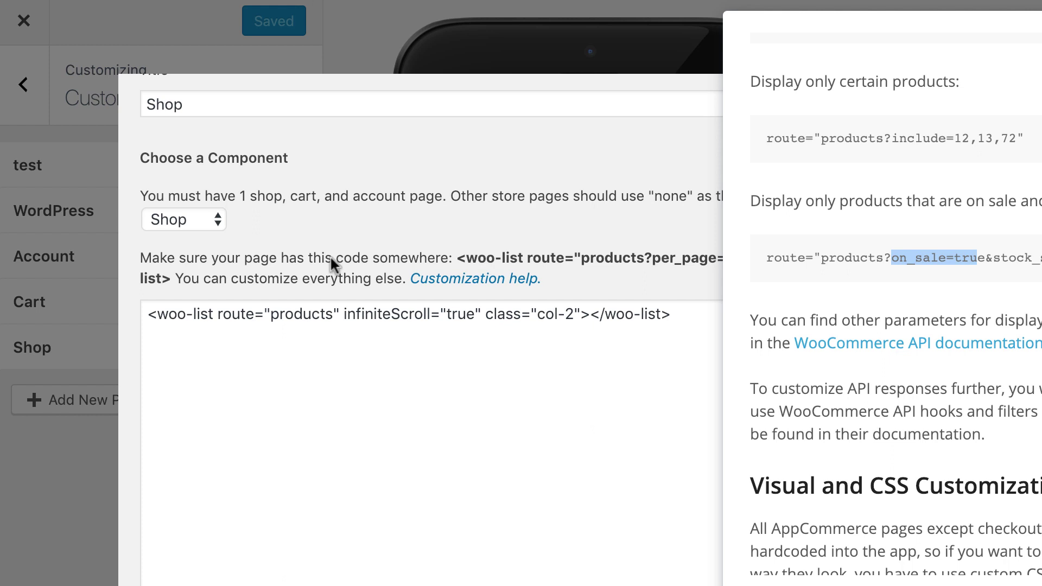
Try the query "?featured=true&per_page=2" on the products route in the Shop page code, and remove it again.
left_click(387, 323)
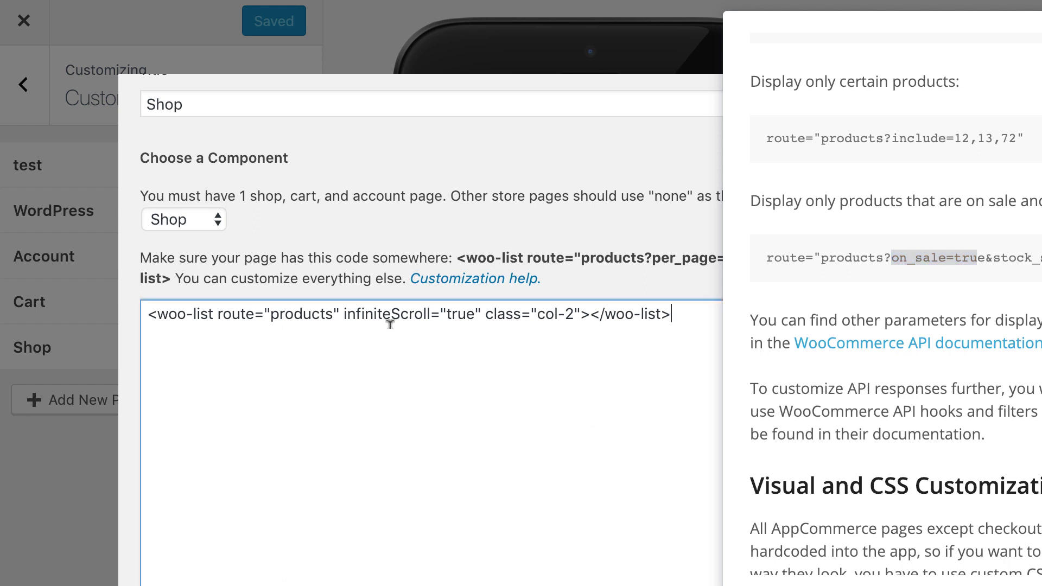
left_click(333, 314)
type("?featured-")
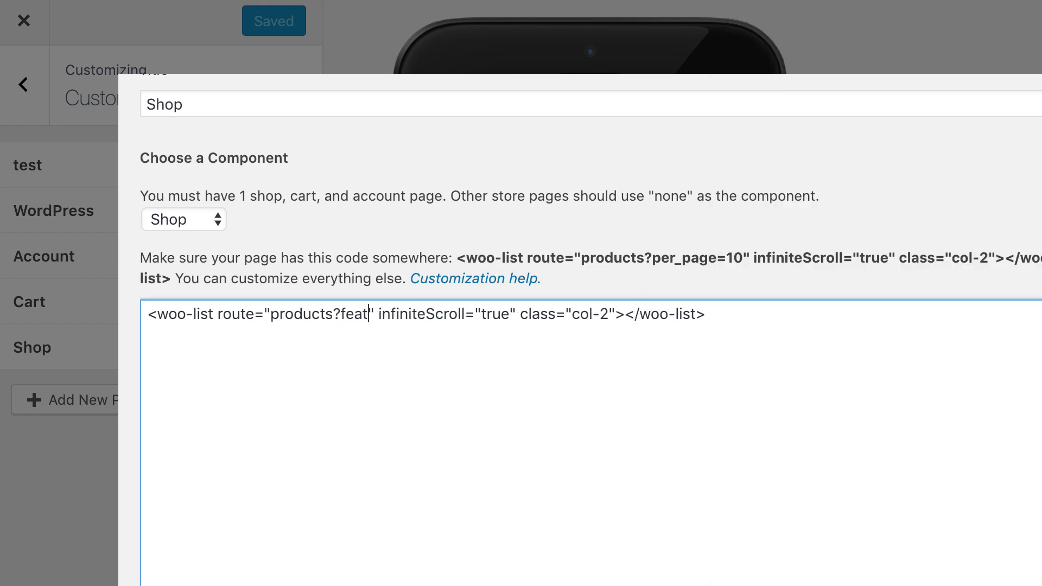
key("BackSpace")
type("=true")
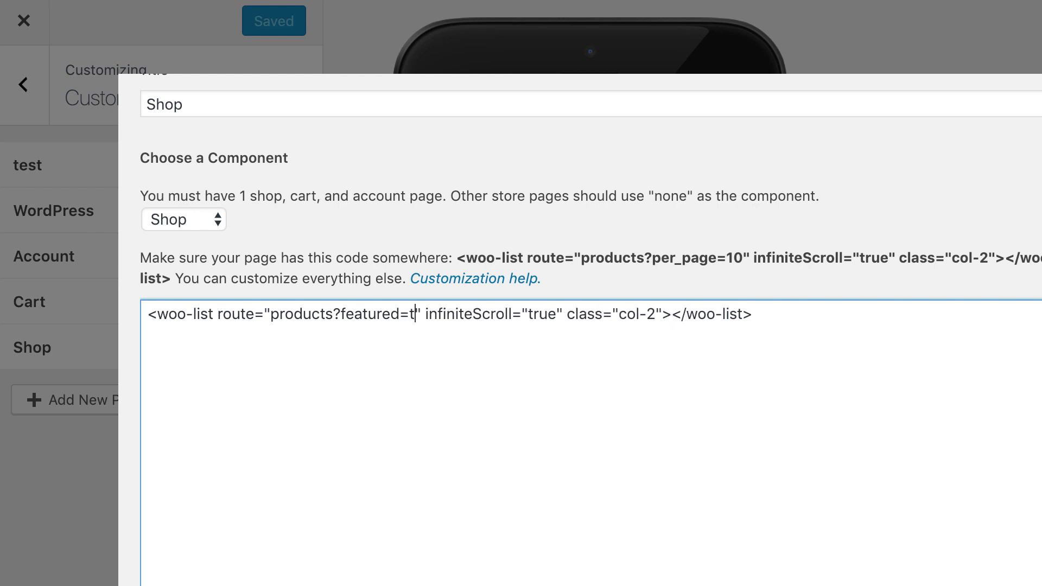
type("&per_page")
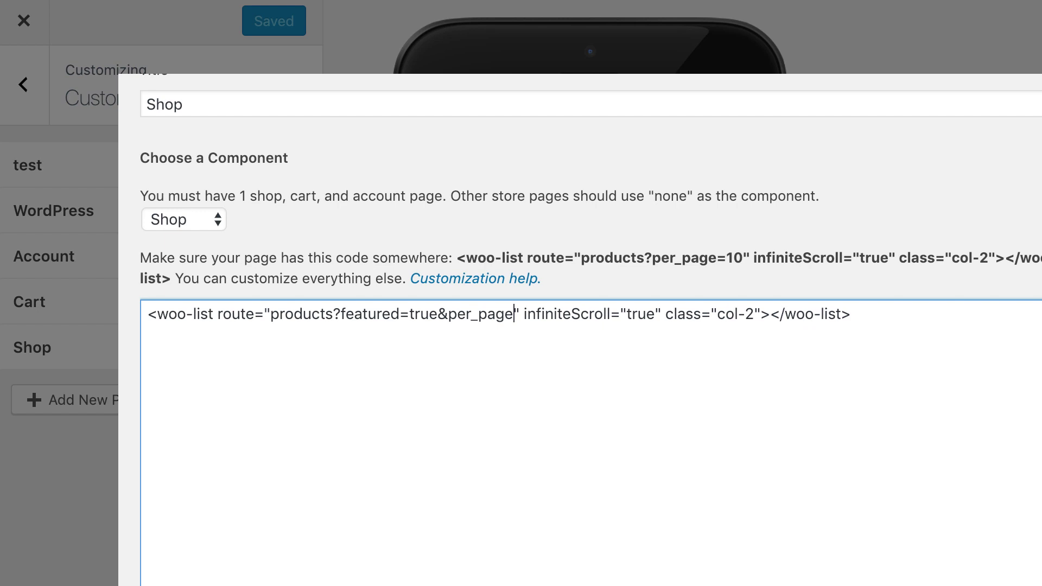
type("=2")
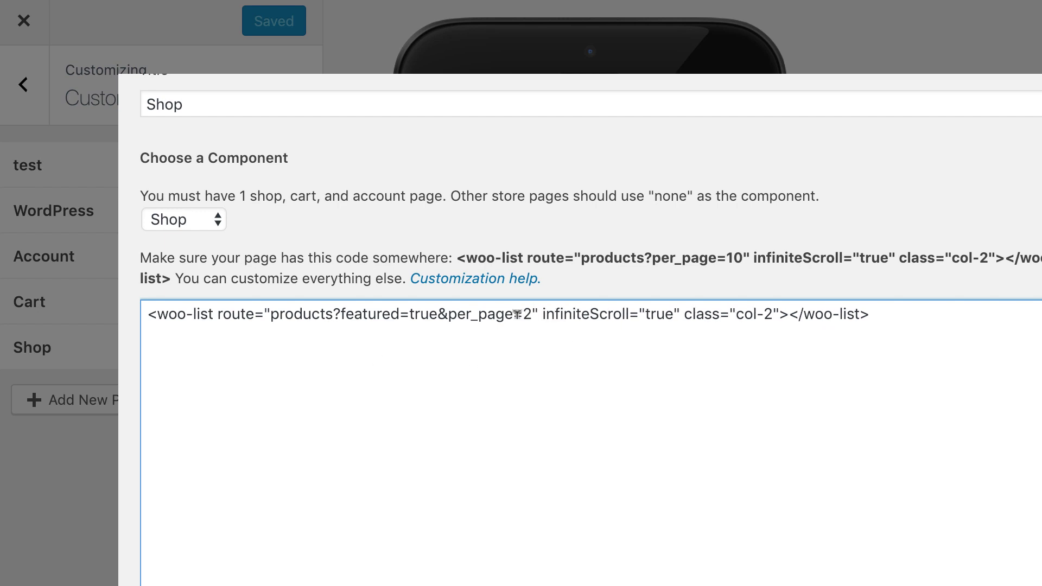
left_click_drag(532, 315, 333, 310)
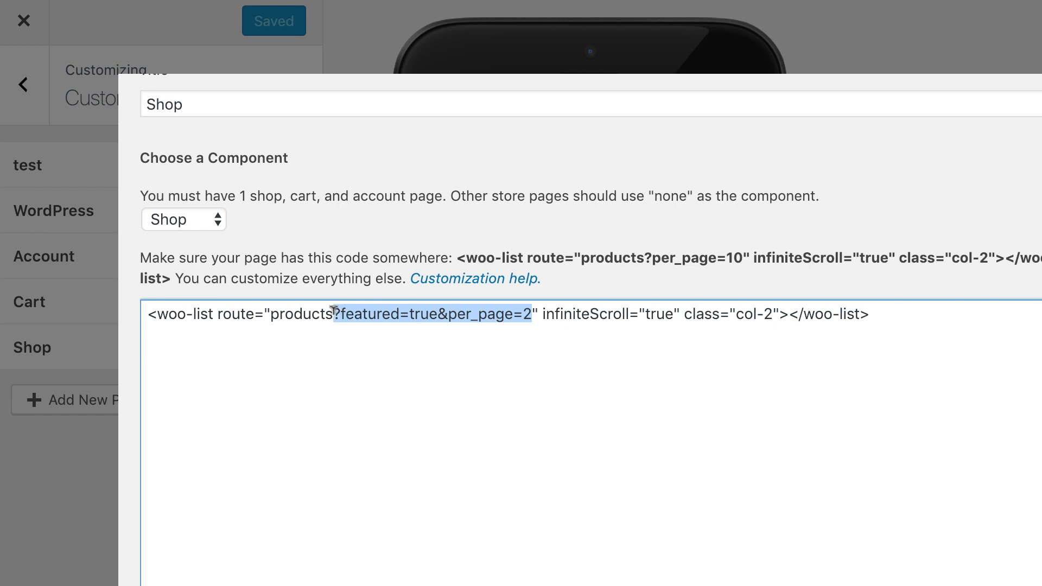
key("BackSpace")
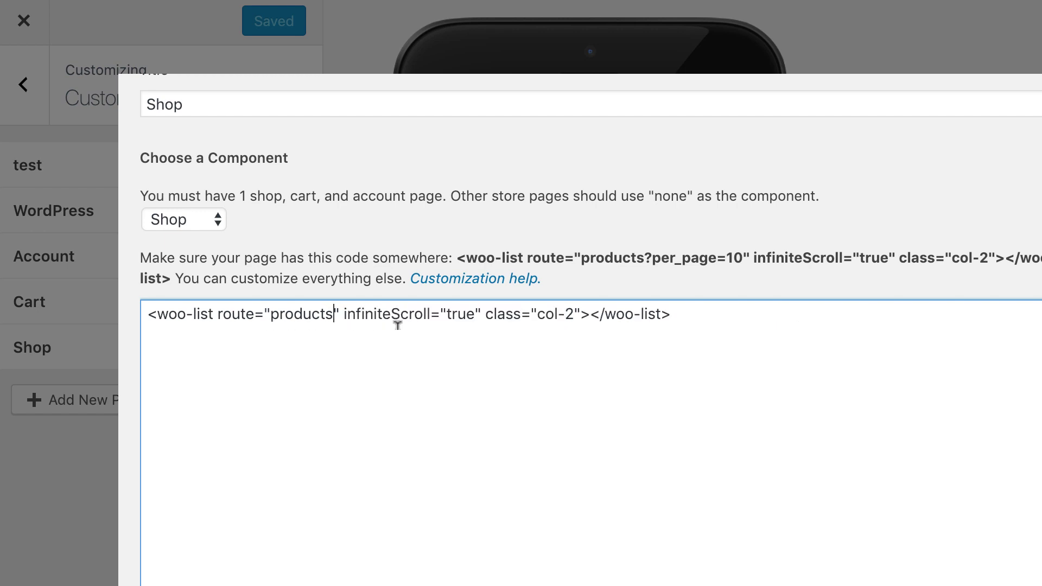
Add the Shop page to the Store Demo app menu, and save the page with a refresh.
scroll(346, 577, "down", 3)
left_click(227, 577)
left_click(214, 585)
scroll(262, 515, "down", 1)
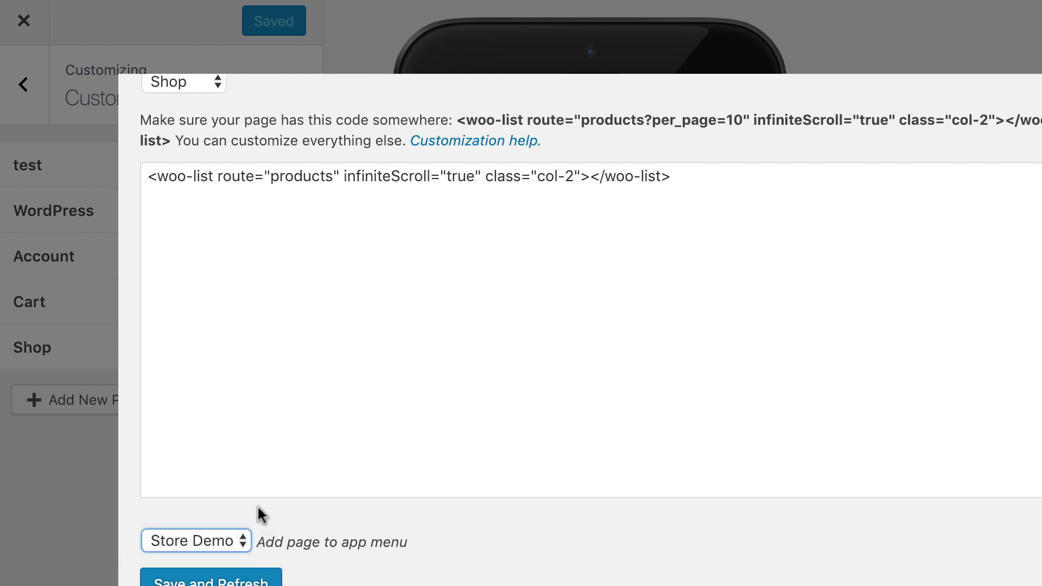
left_click(228, 579)
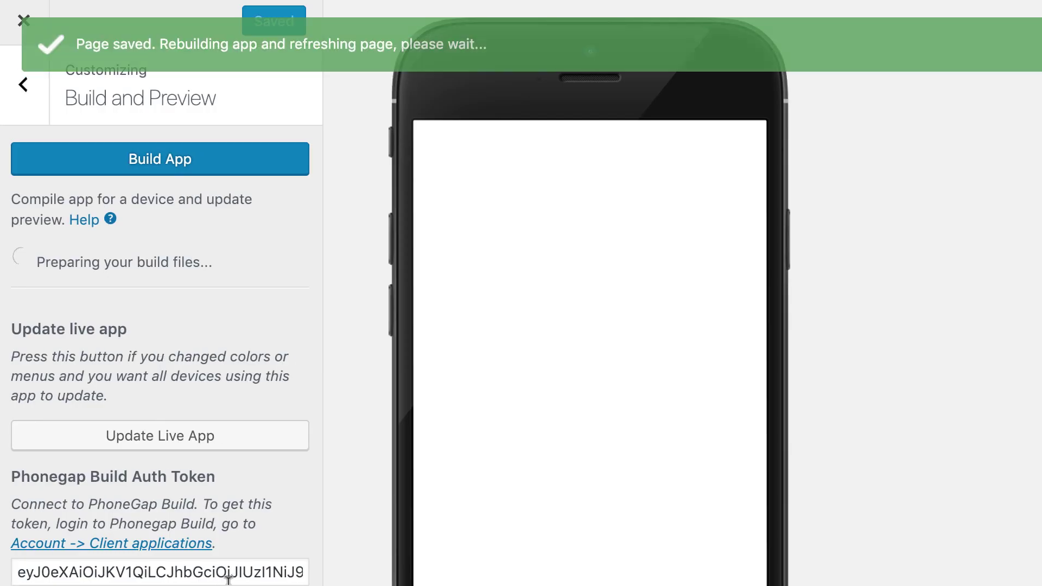
Return to the app's custom pages and add another new page of type AppCommerce.
left_click(21, 85)
left_click(117, 365)
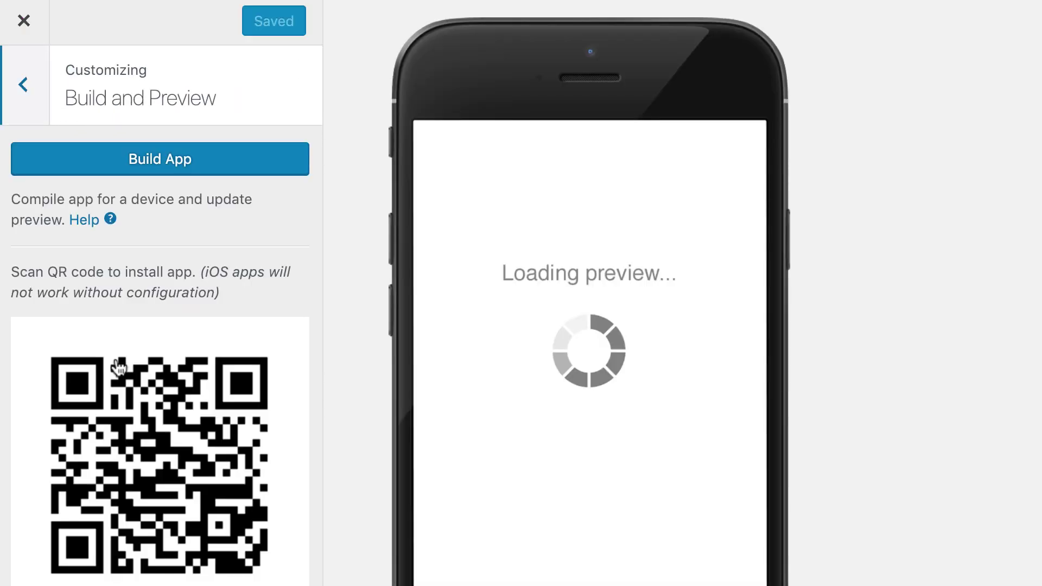
left_click(25, 79)
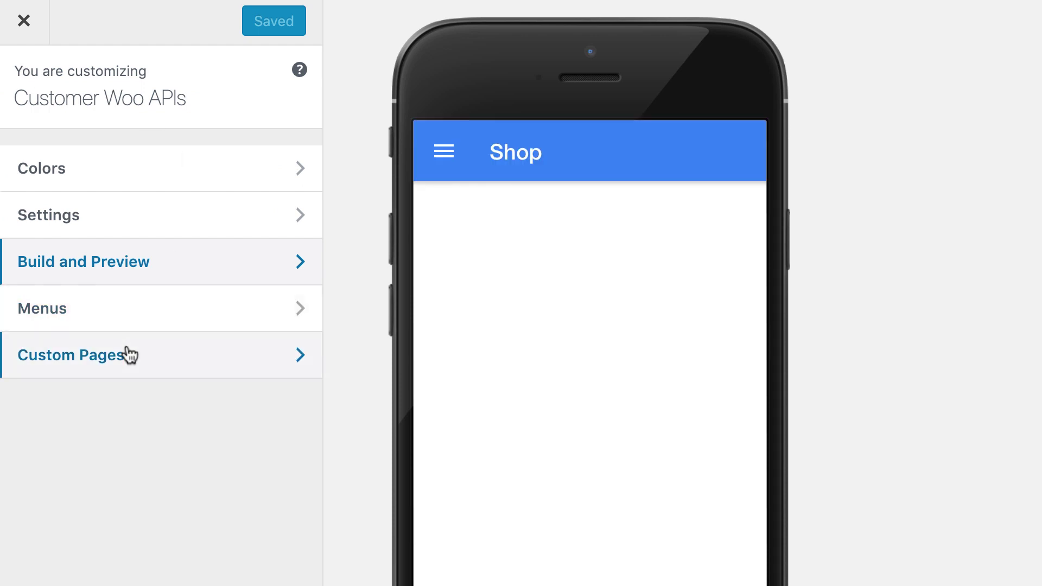
left_click(128, 354)
left_click(100, 445)
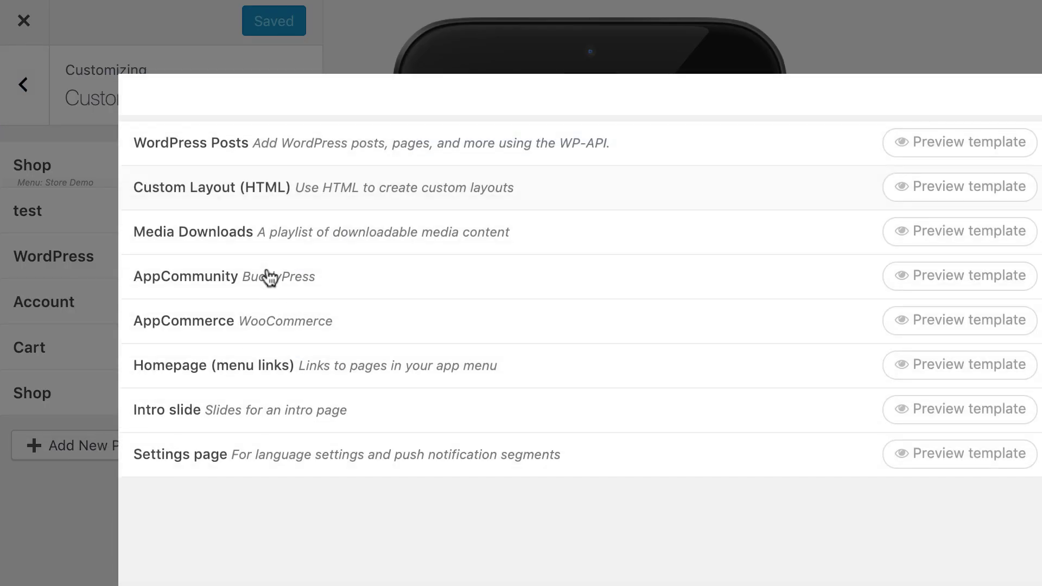
left_click(223, 324)
Title the new AppCommerce page "Cart" and assign it the Cart component.
left_click(212, 171)
type("Cart")
left_click(175, 283)
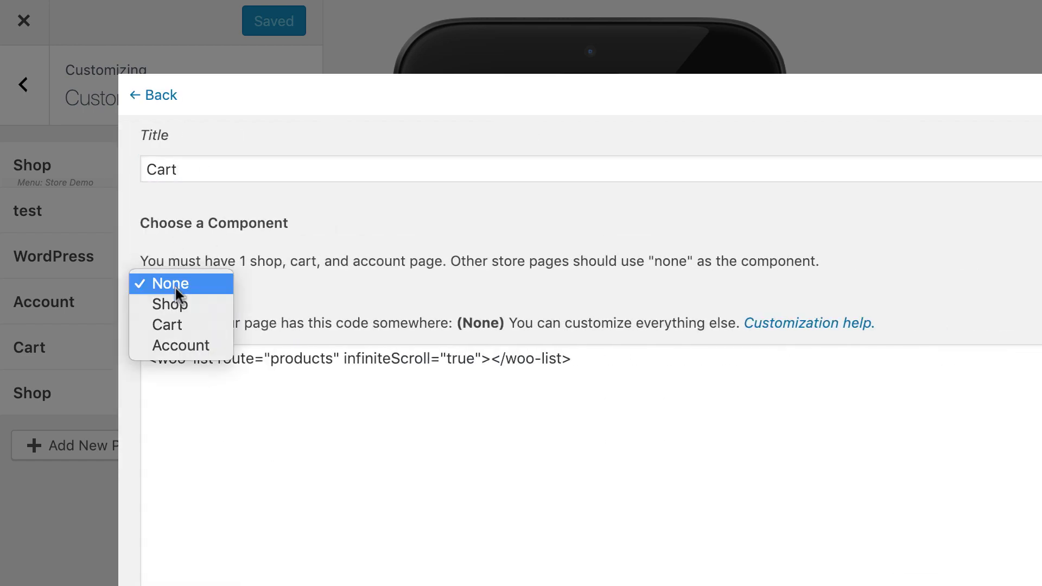
left_click(175, 325)
Replace the Cart page's default code with the suggested snippet "<woo-cart></woo-cart>".
left_click_drag(459, 318, 627, 318)
key("ctrl+c")
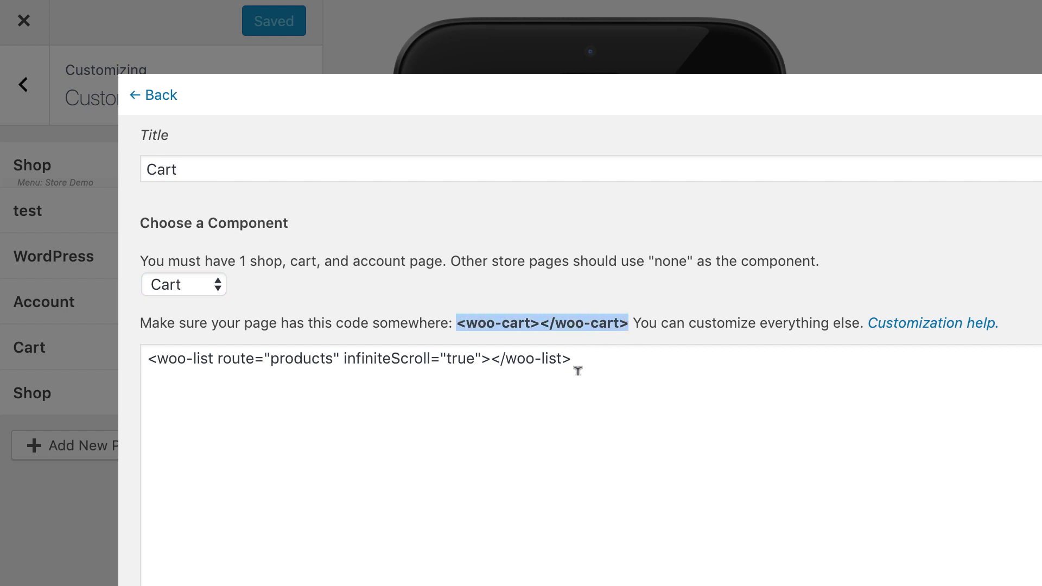
left_click_drag(616, 360, 91, 360)
key("ctrl+v")
Add the Cart page to the Store Demo app menu, and save the page with a refresh.
scroll(349, 242, "down", 3)
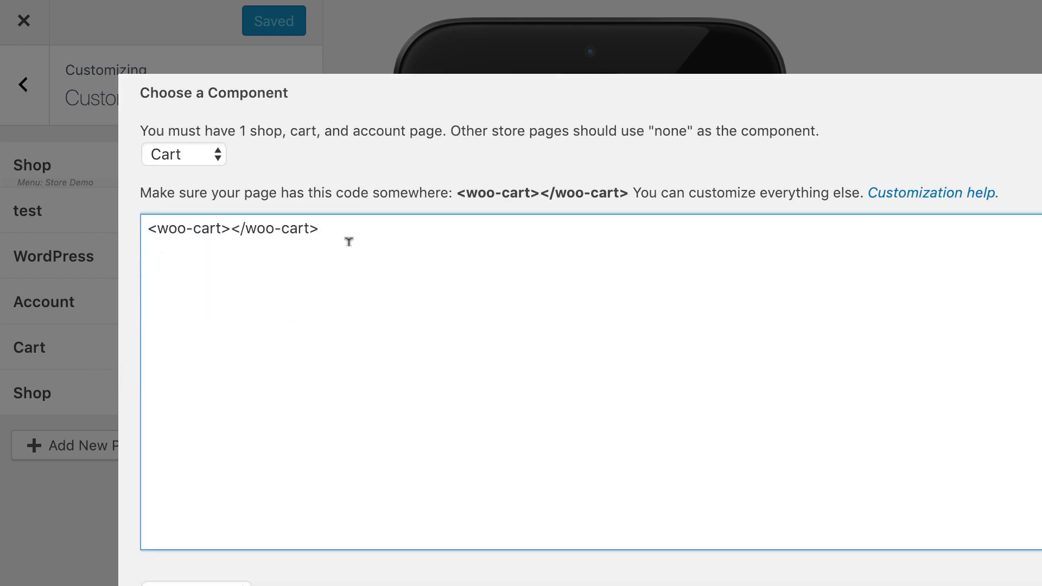
scroll(349, 241, "down", 2)
left_click(214, 541)
left_click(209, 551)
left_click(199, 581)
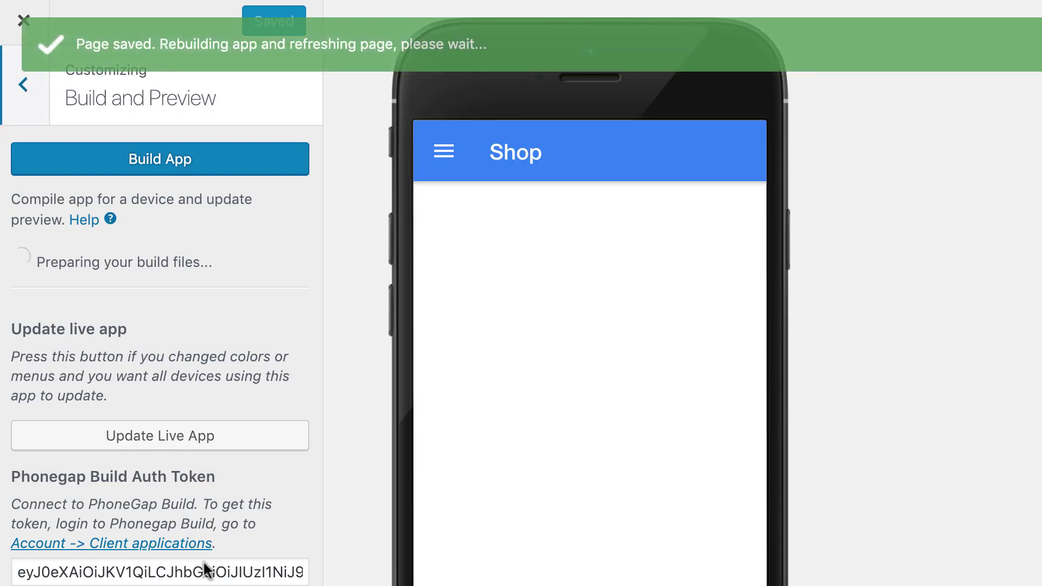
Add a third AppCommerce page to the custom pages and assign it the Account component.
left_click(22, 84)
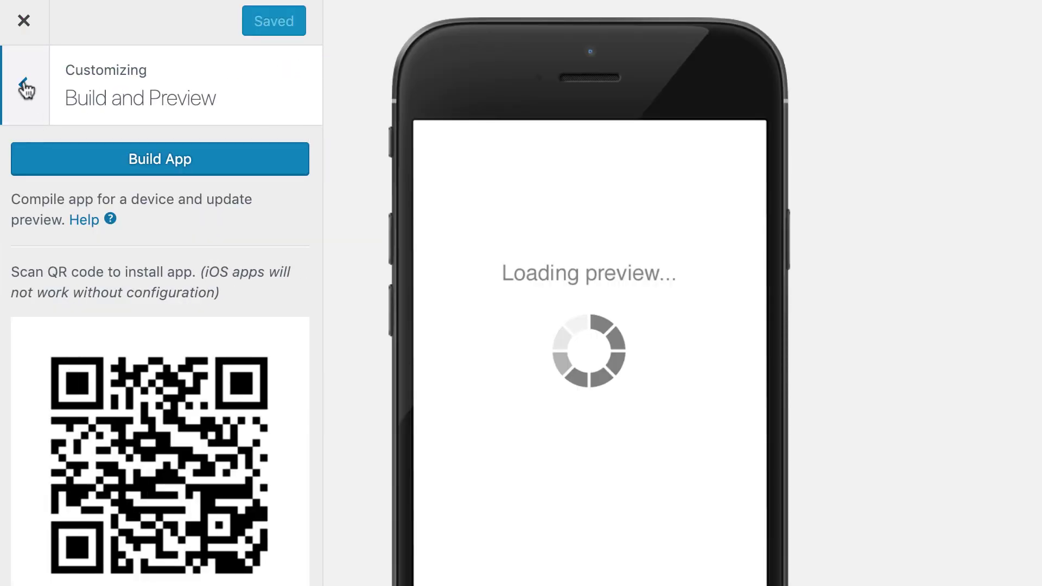
left_click(24, 87)
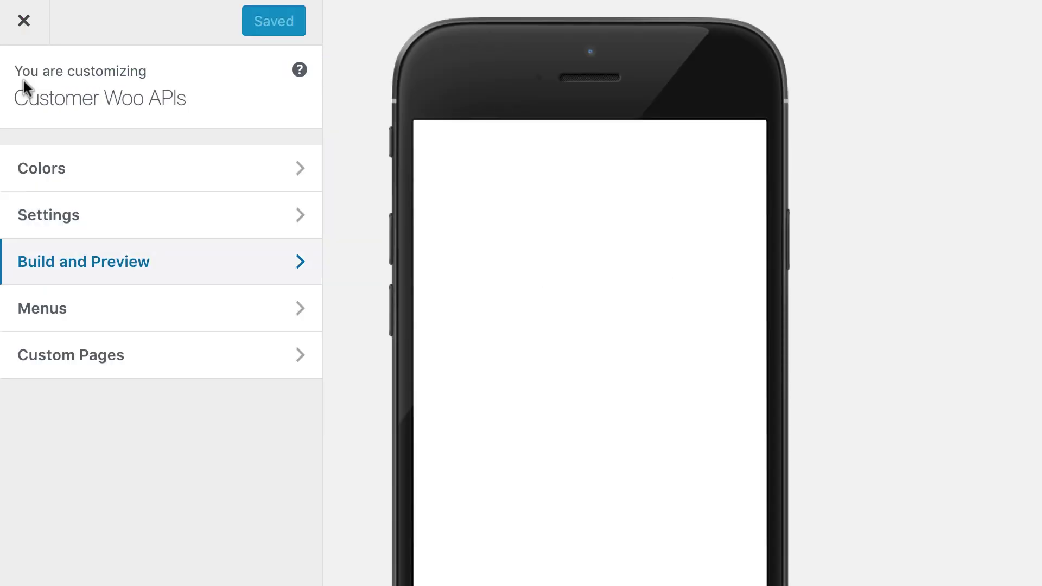
left_click(127, 366)
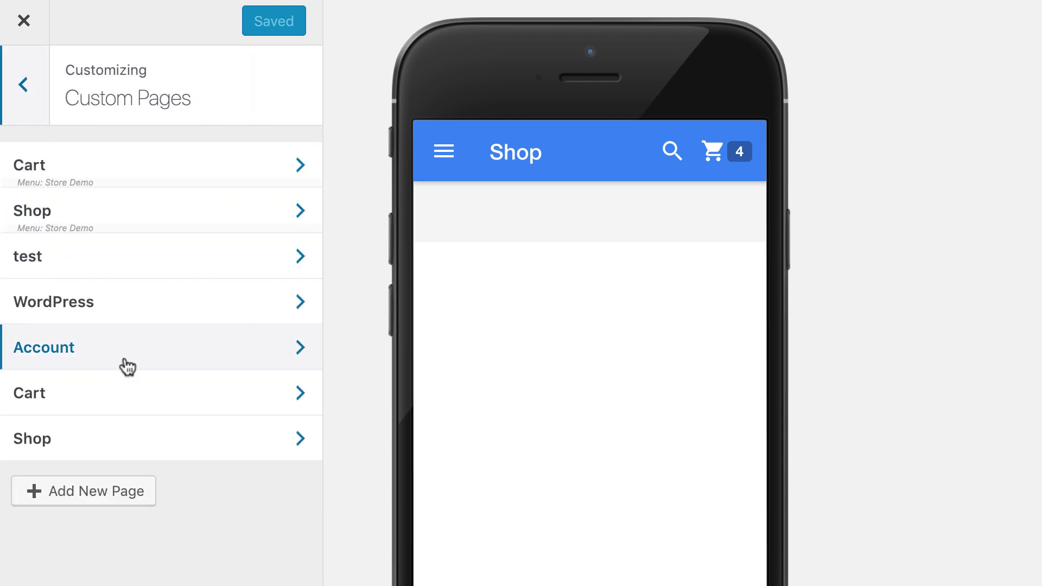
left_click(123, 501)
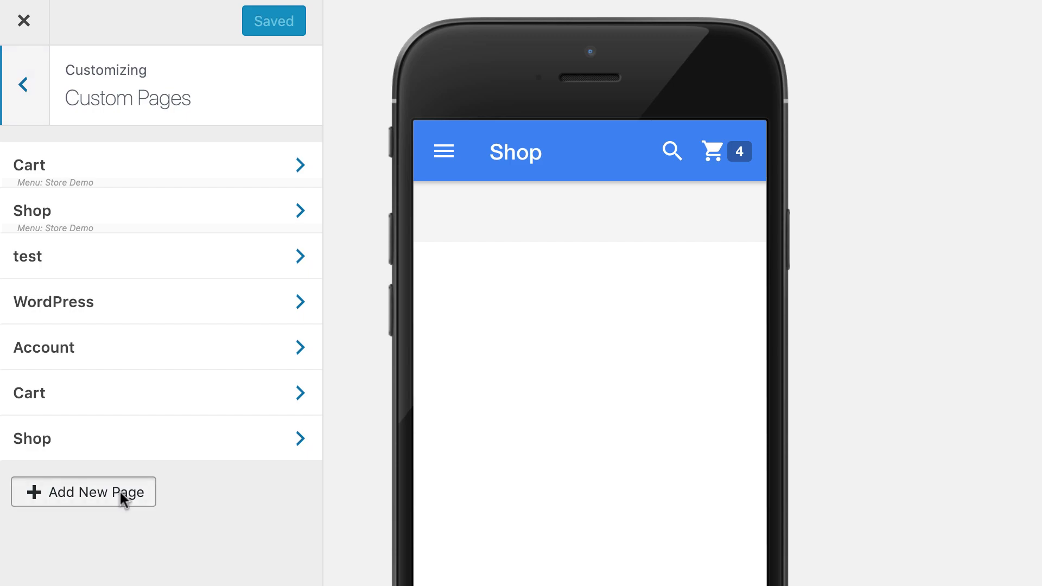
left_click(230, 334)
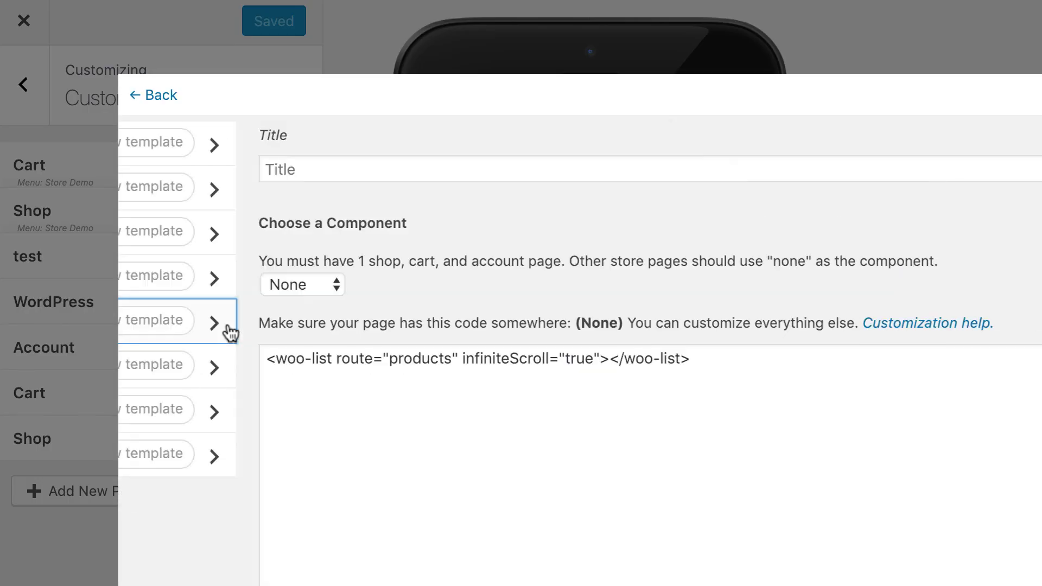
left_click(196, 285)
left_click(196, 349)
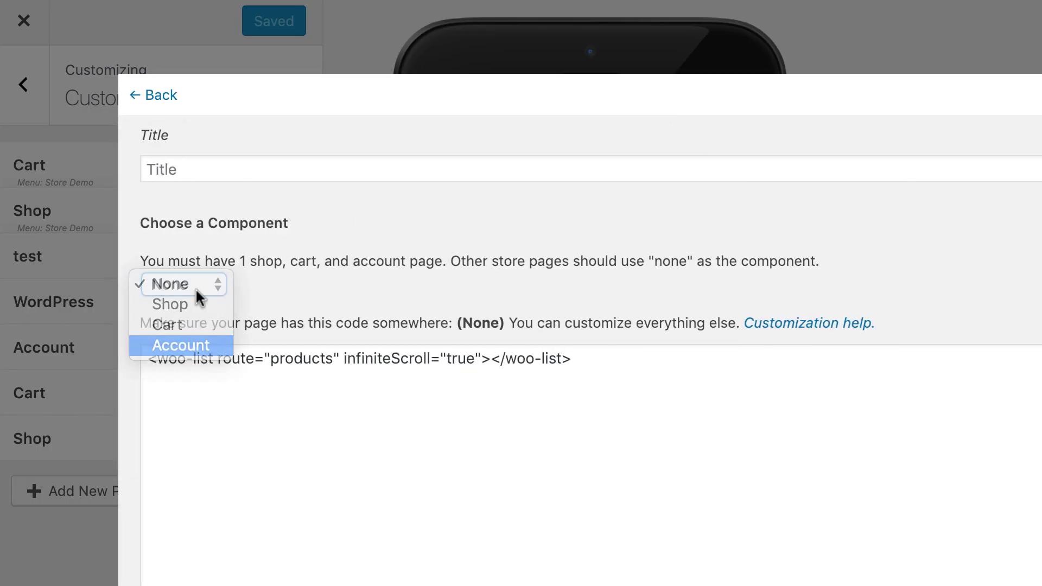
Replace the Account page's default code with the suggested snippet "<woo-account></woo-account>".
left_click(189, 161)
left_click_drag(458, 322, 685, 309)
key("super+c")
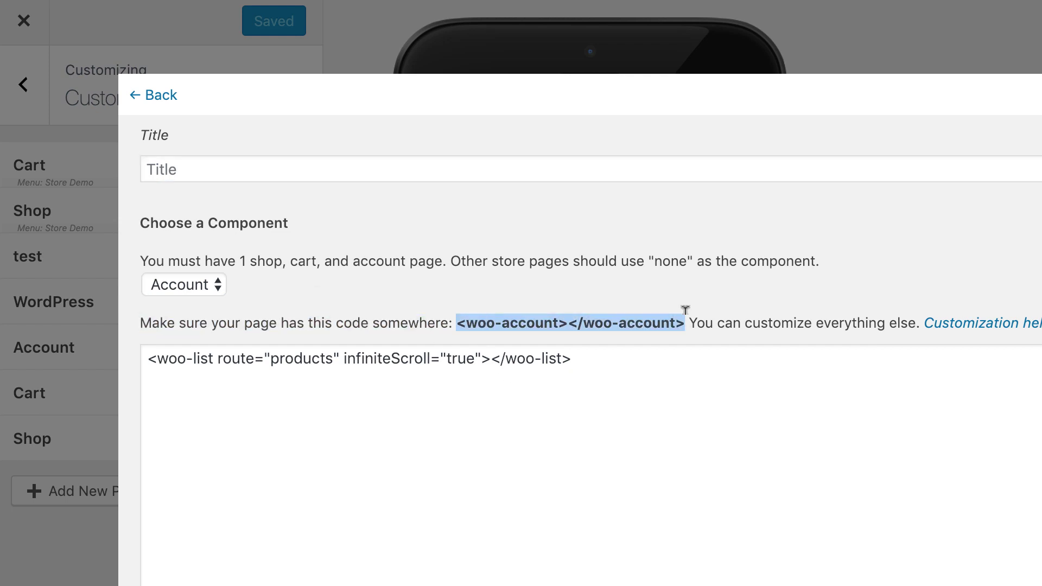
left_click(576, 367)
key("super+a")
key("super+v")
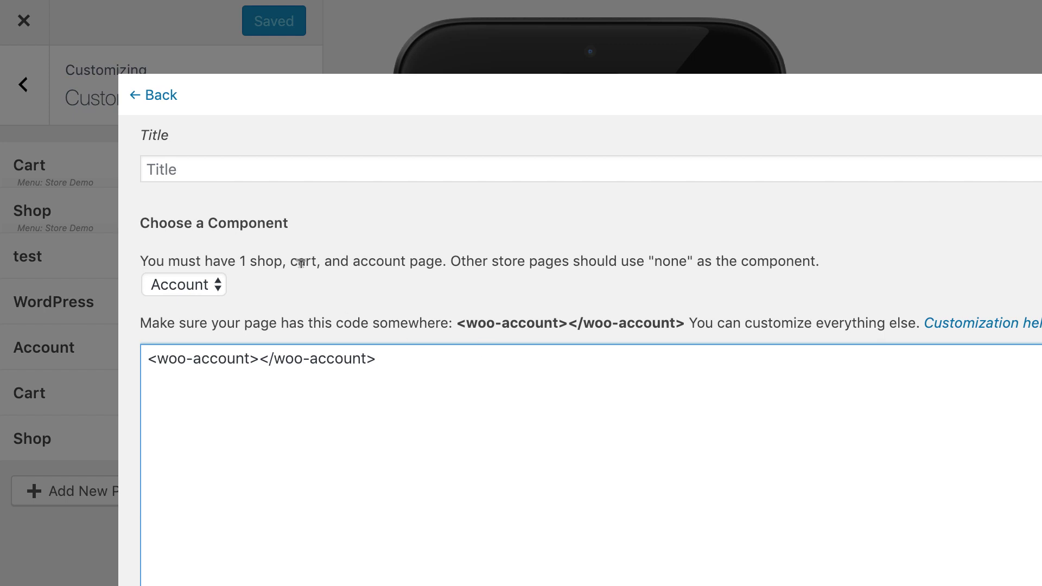
Title the page "Account" and save it with a refresh as part of the Store Demo app menu.
left_click(208, 173)
type("Acco")
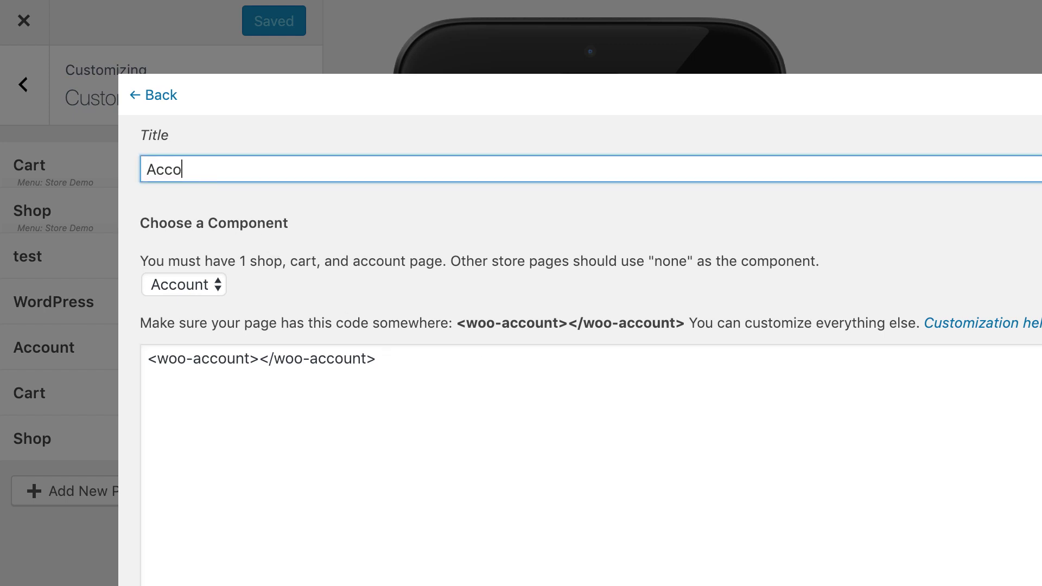
scroll(330, 253, "down", 5)
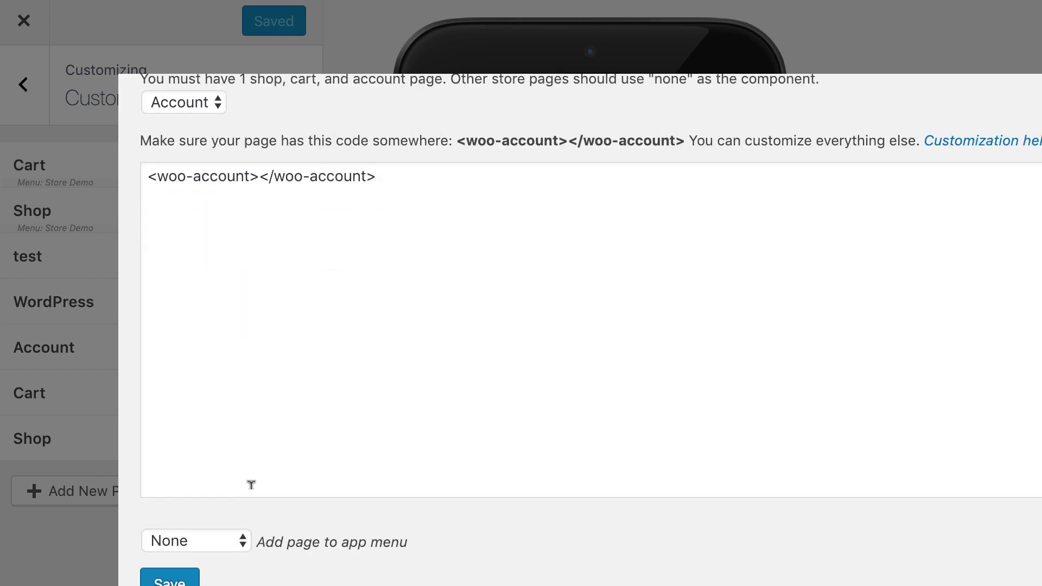
left_click(210, 545)
left_click(210, 554)
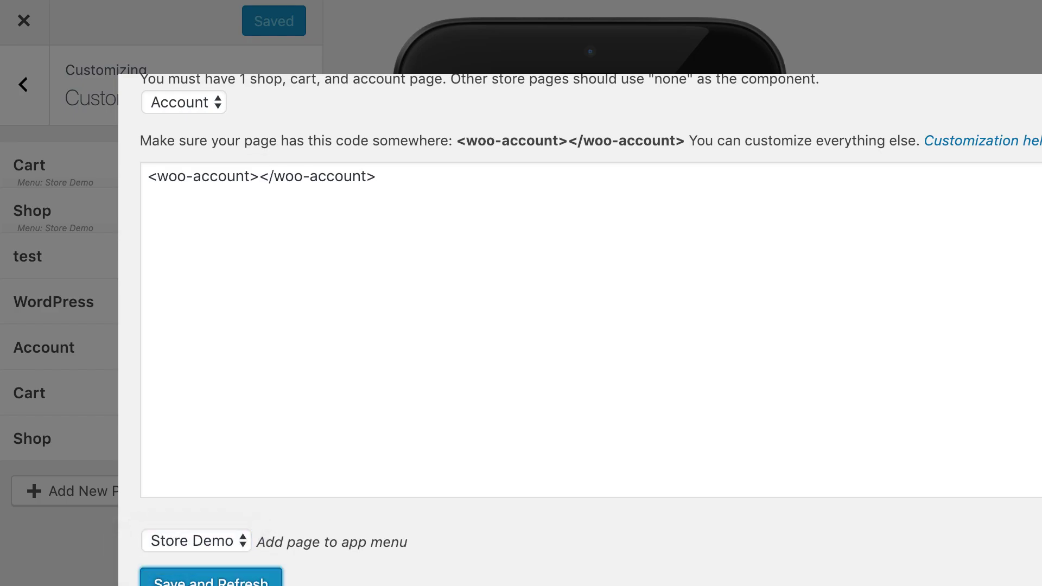
left_click(189, 581)
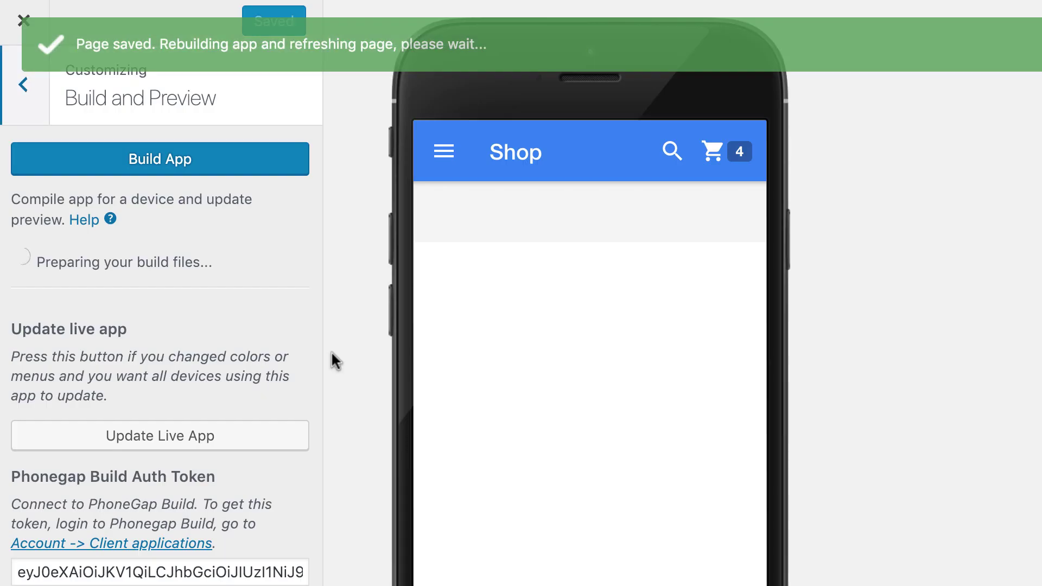
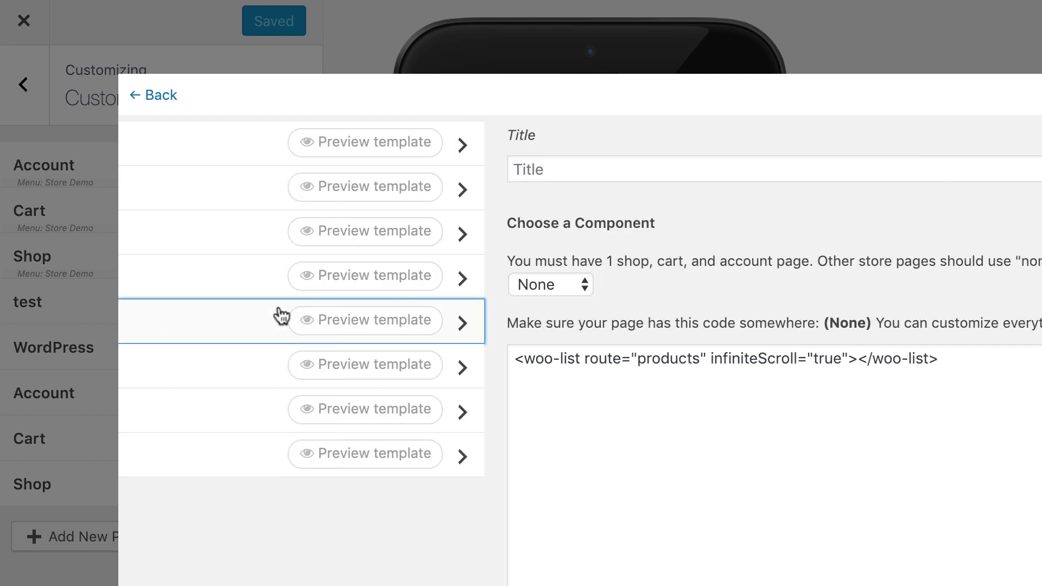
Open the customization help for the new AppCommerce page and examine its shop, cart and product list code examples.
left_click(786, 332)
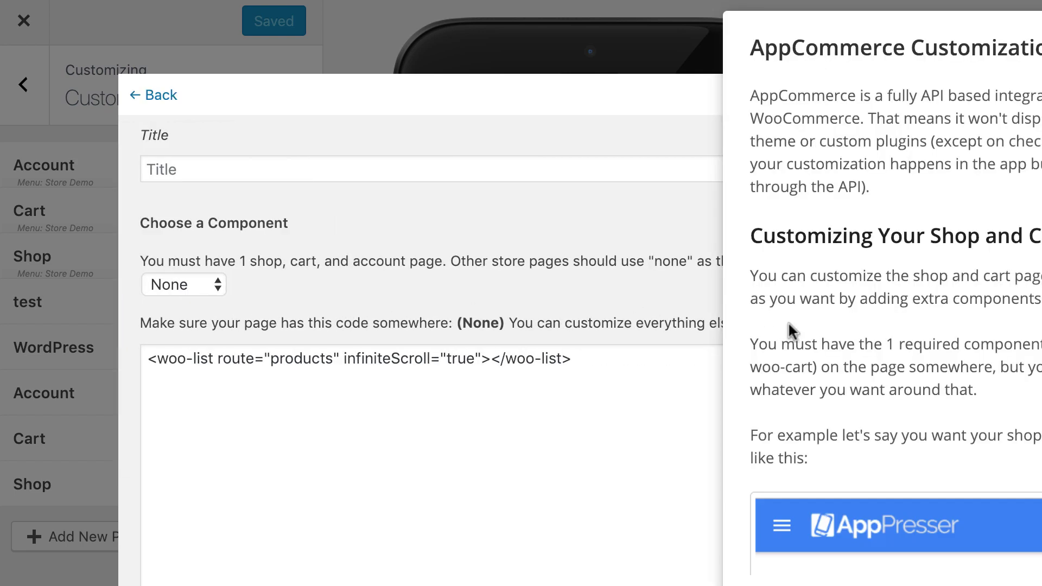
scroll(821, 329, "down", 15)
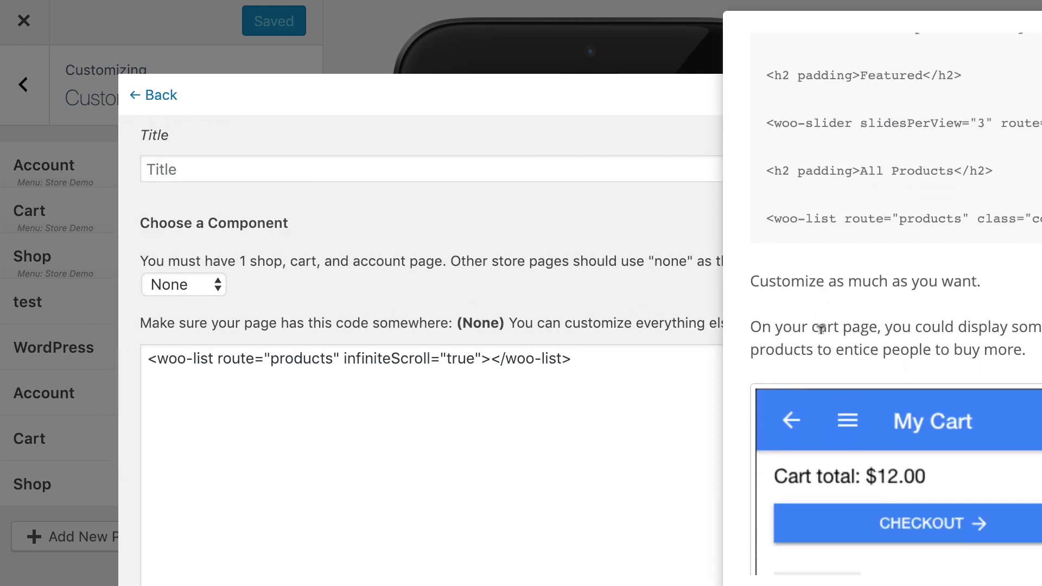
scroll(820, 329, "down", 12)
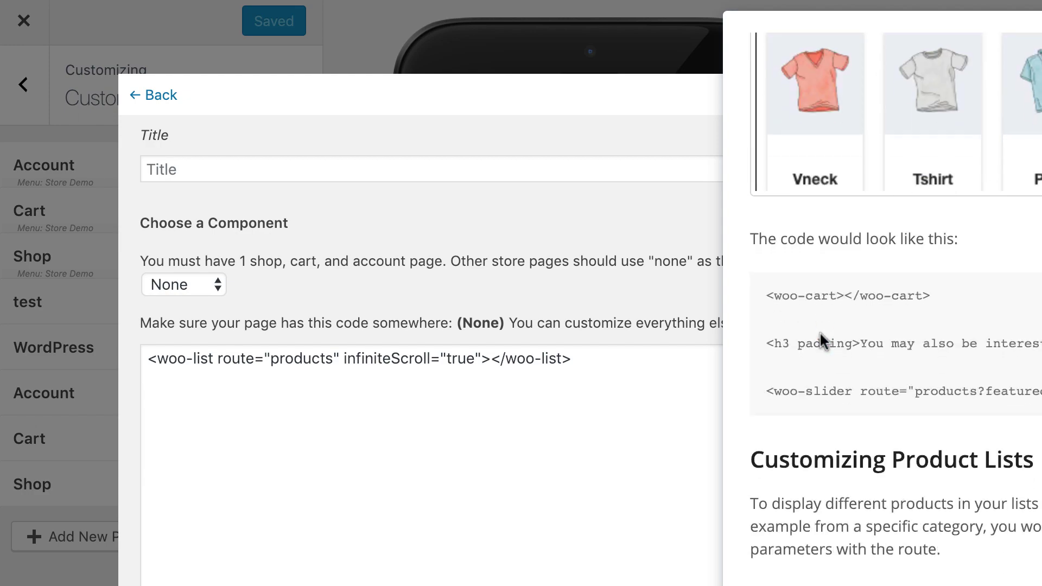
scroll(820, 329, "down", 15)
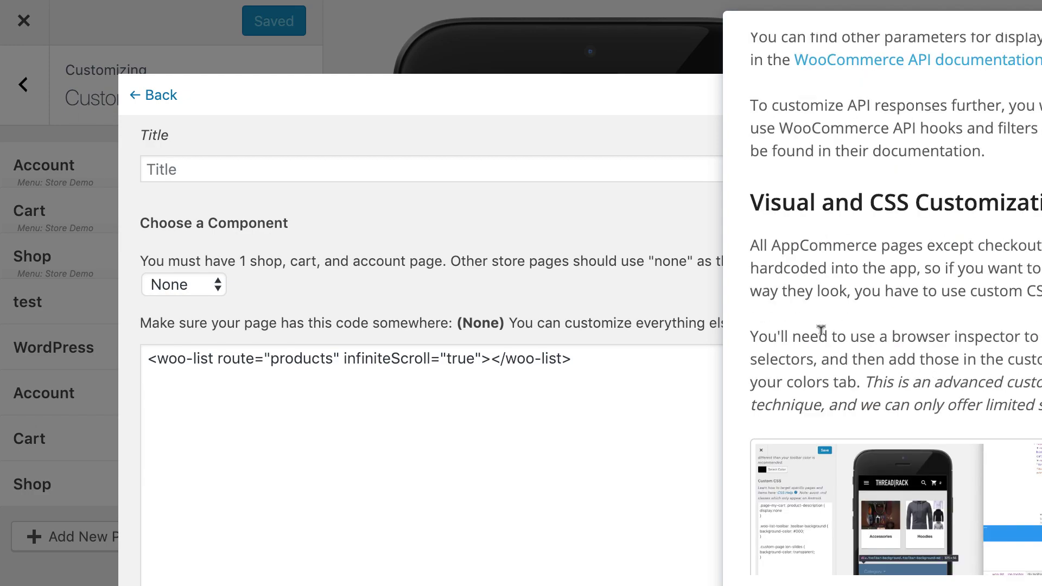
scroll(821, 329, "up", 9)
scroll(820, 329, "up", 12)
scroll(820, 331, "down", 6)
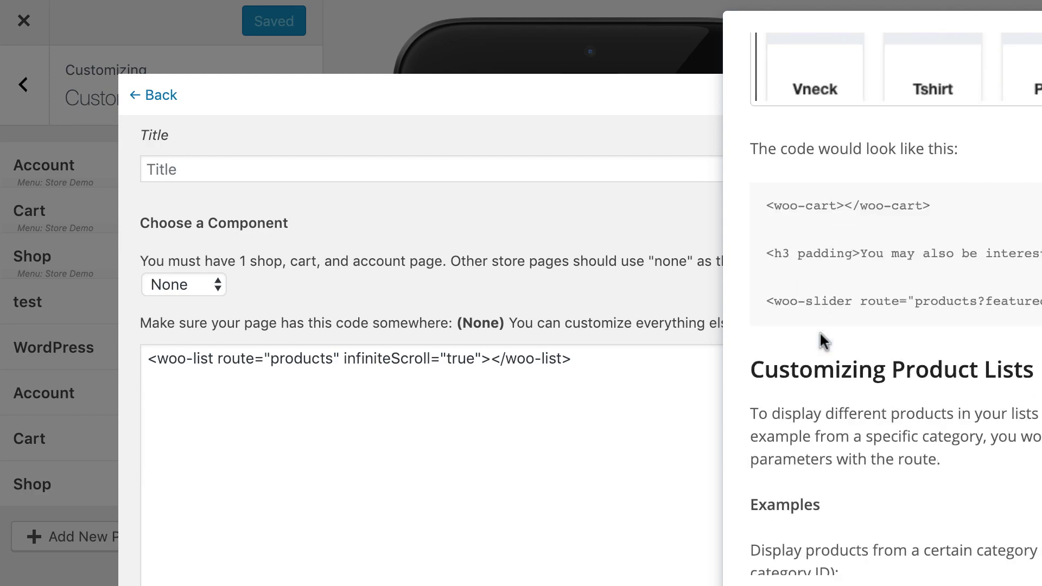
scroll(827, 313, "down", 10)
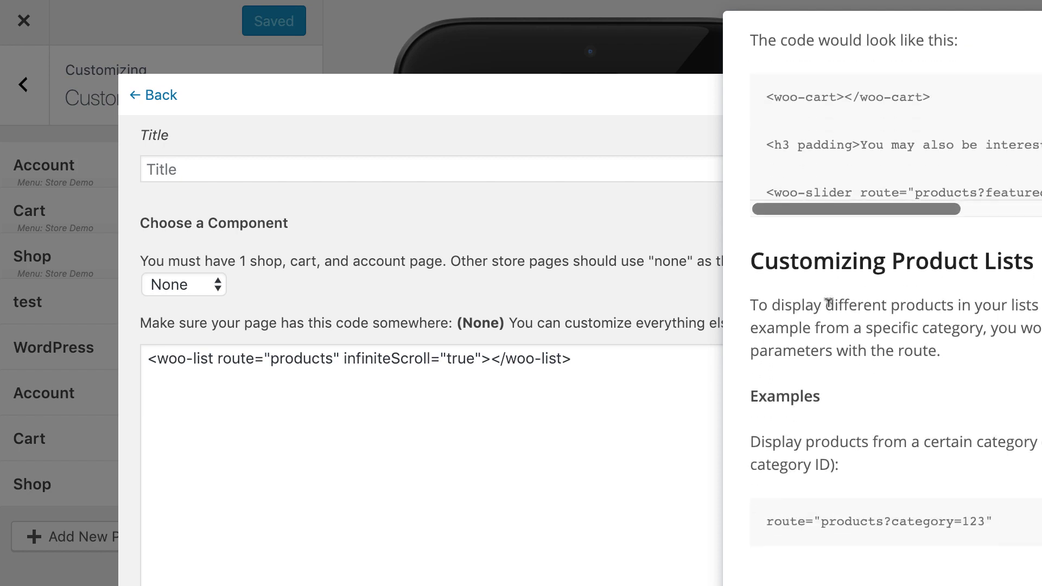
scroll(827, 306, "down", 10)
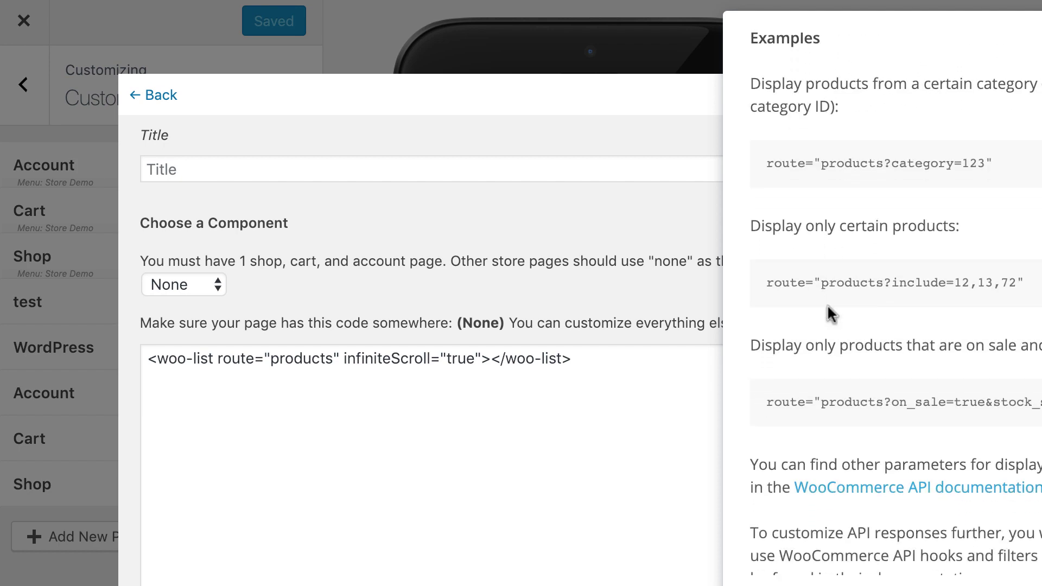
scroll(828, 304, "up", 15)
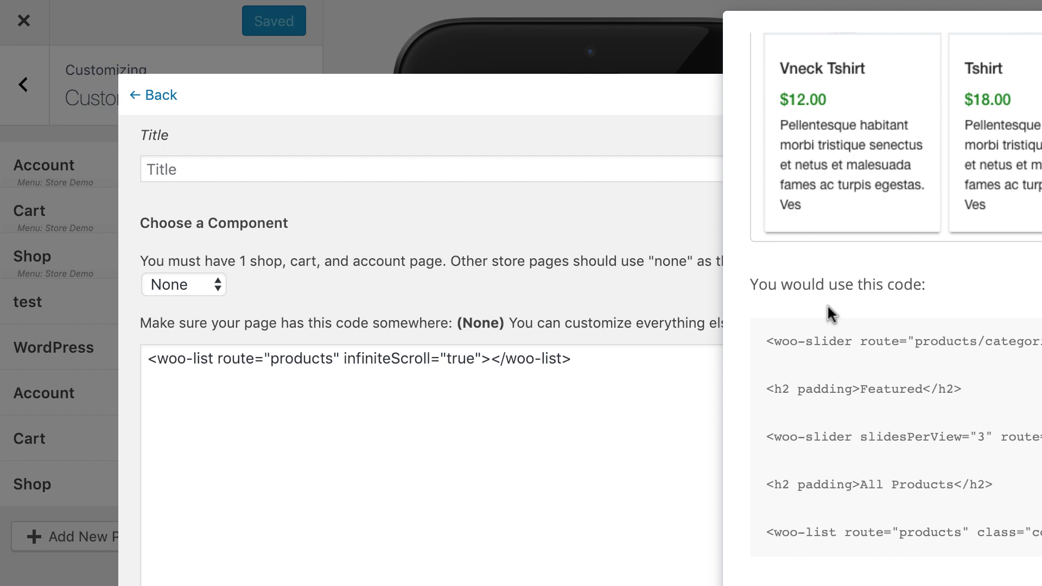
scroll(827, 314, "up", 10)
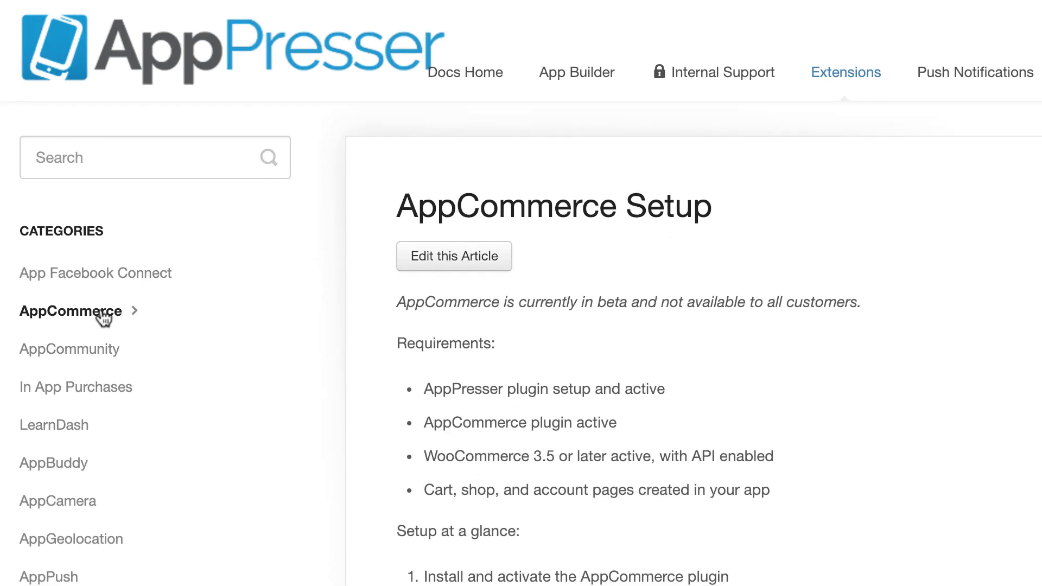
Look through the AppCommerce Customization article in the AppCommerce category of the AppPresser online docs.
left_click(102, 315)
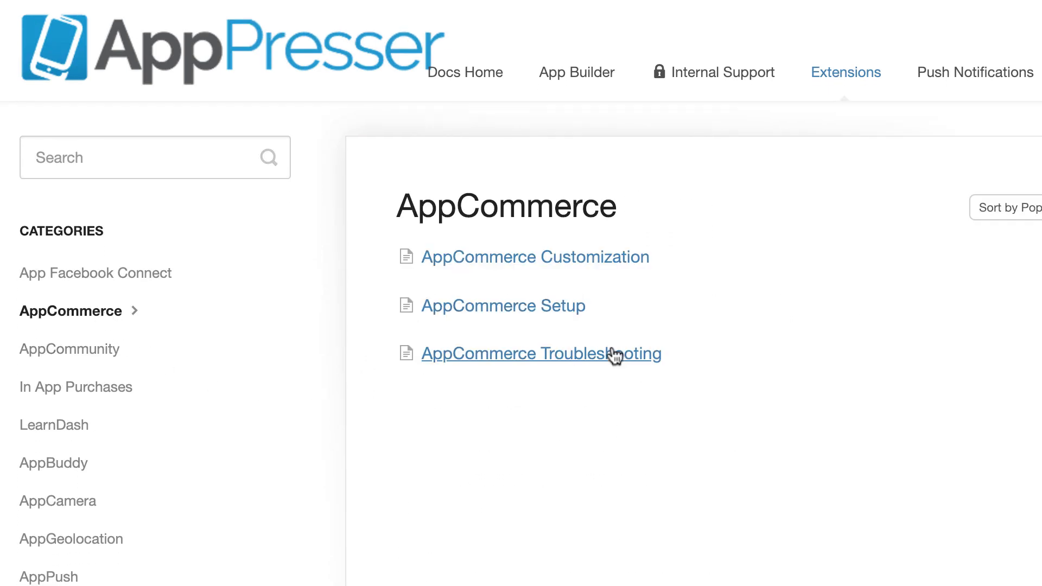
left_click(552, 256)
scroll(612, 288, "down", 20)
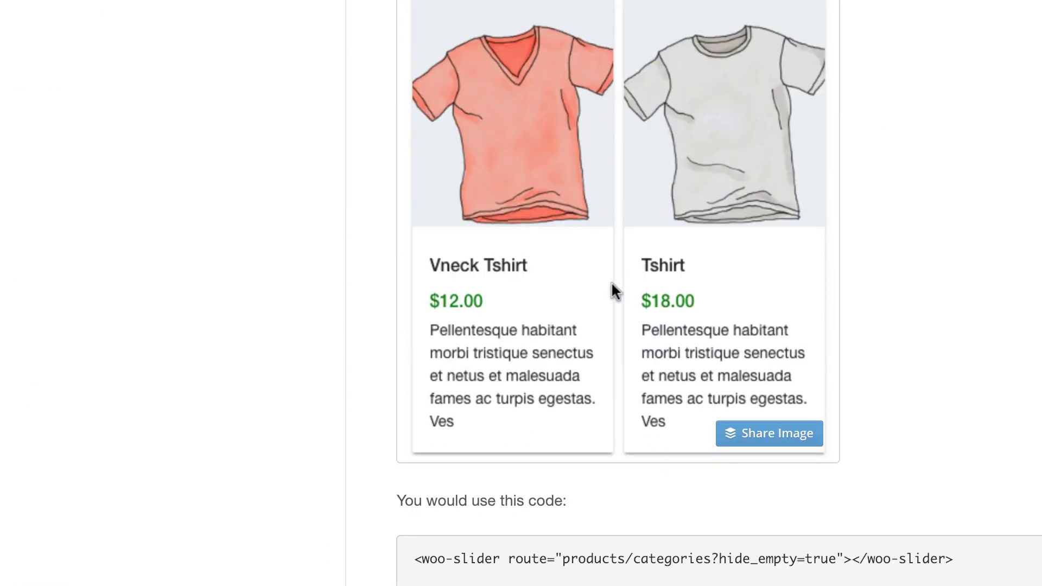
scroll(611, 281, "down", 15)
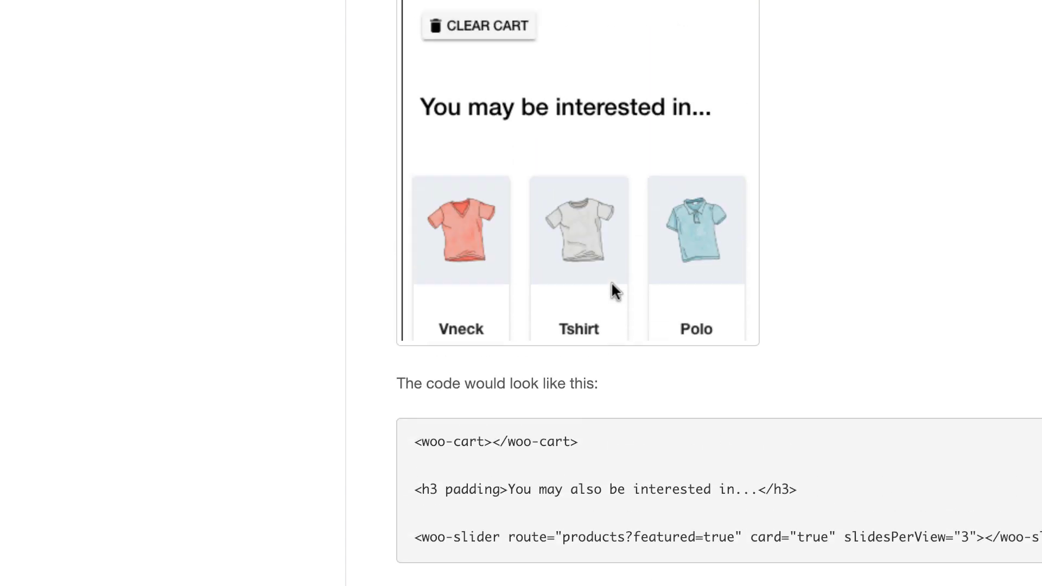
key("alt+Left")
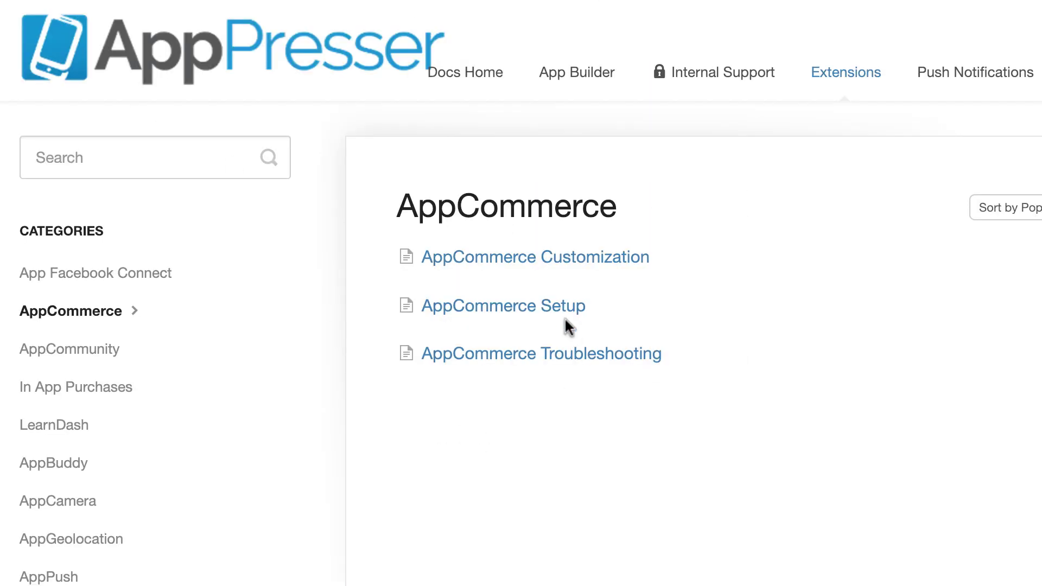
Copy the wishlist component code "<woo-list wishlist="true"></woo-list>" from the Other pages section of the AppCommerce Setup article.
left_click(548, 306)
scroll(551, 337, "down", 10)
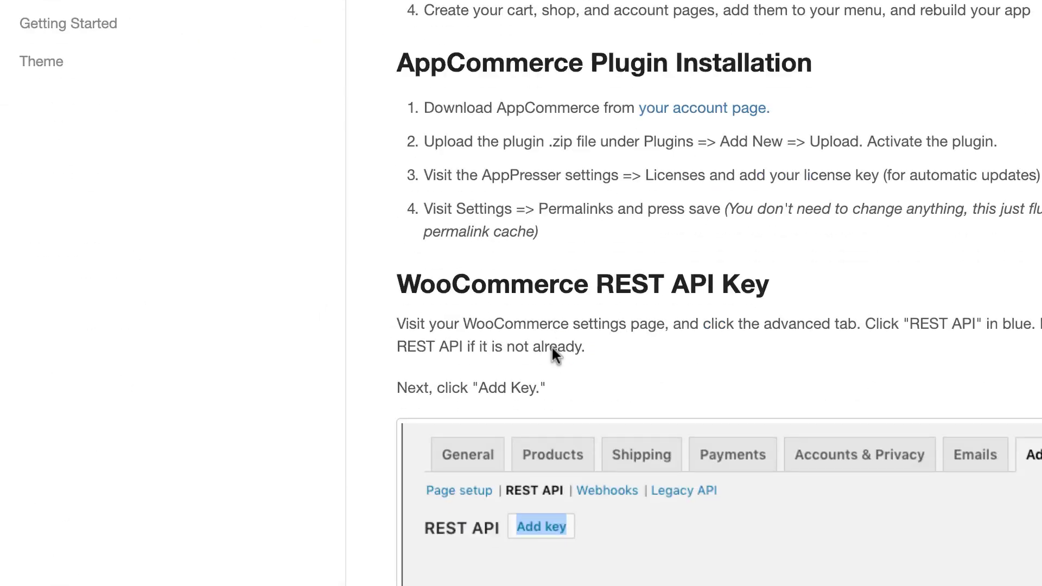
scroll(551, 345, "down", 20)
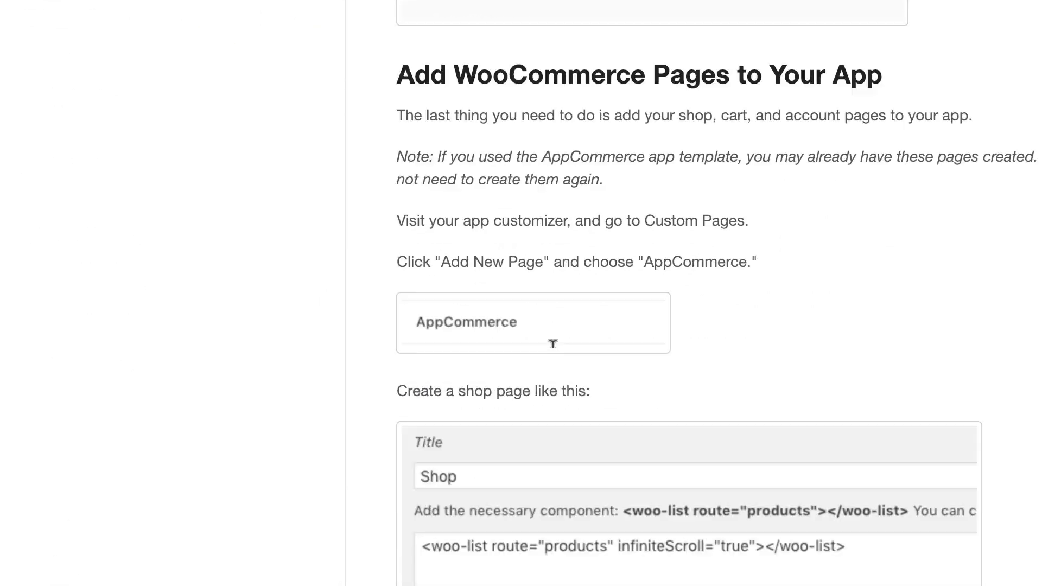
scroll(553, 344, "down", 20)
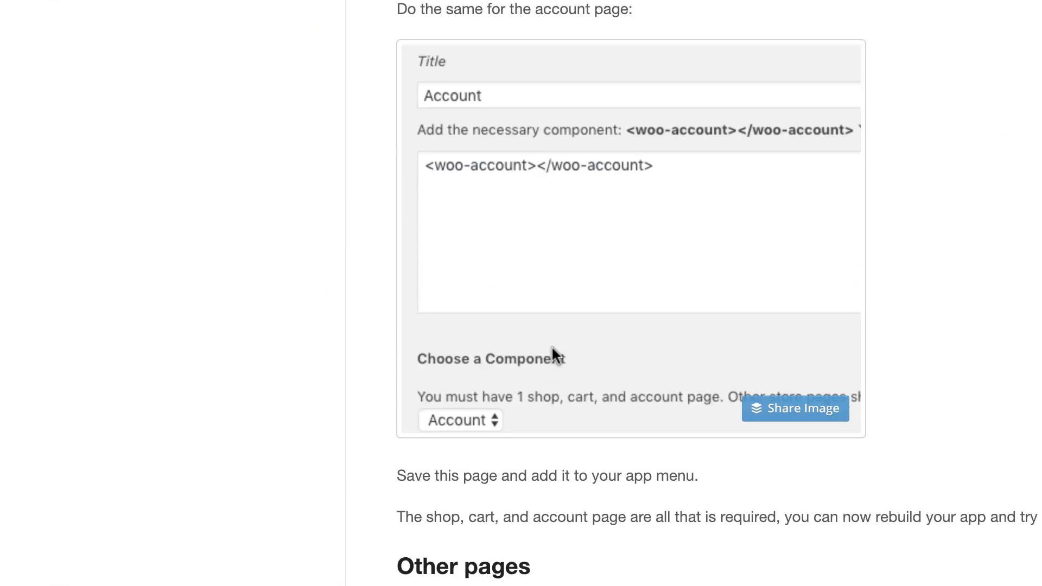
scroll(551, 345, "down", 10)
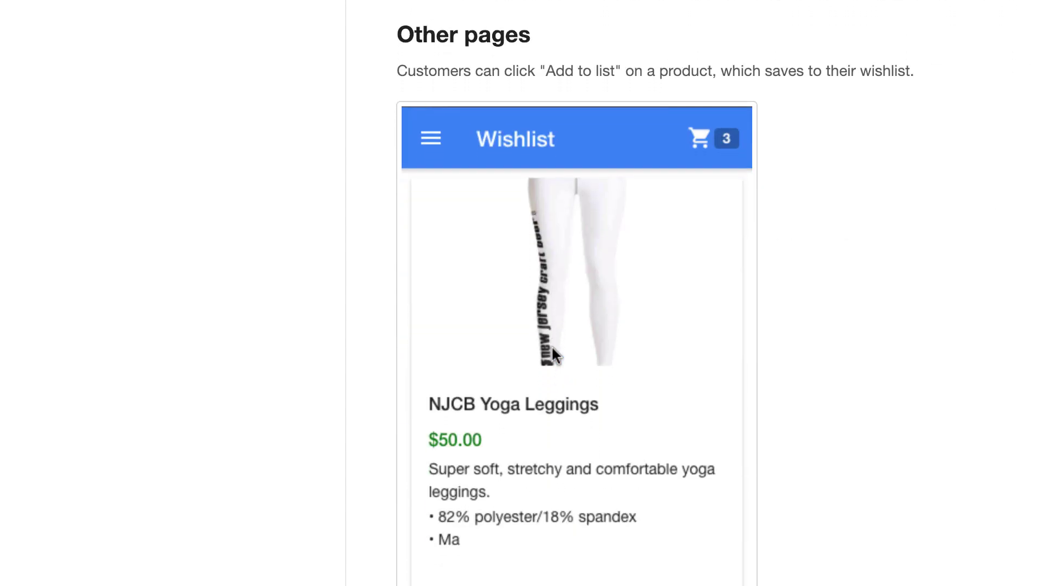
scroll(551, 356, "down", 1)
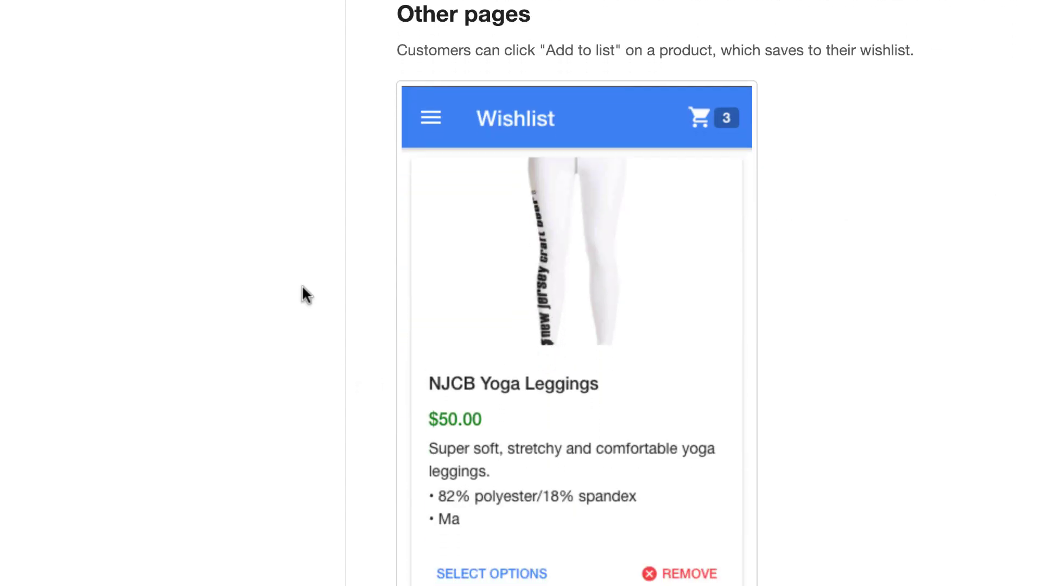
scroll(394, 218, "down", 12)
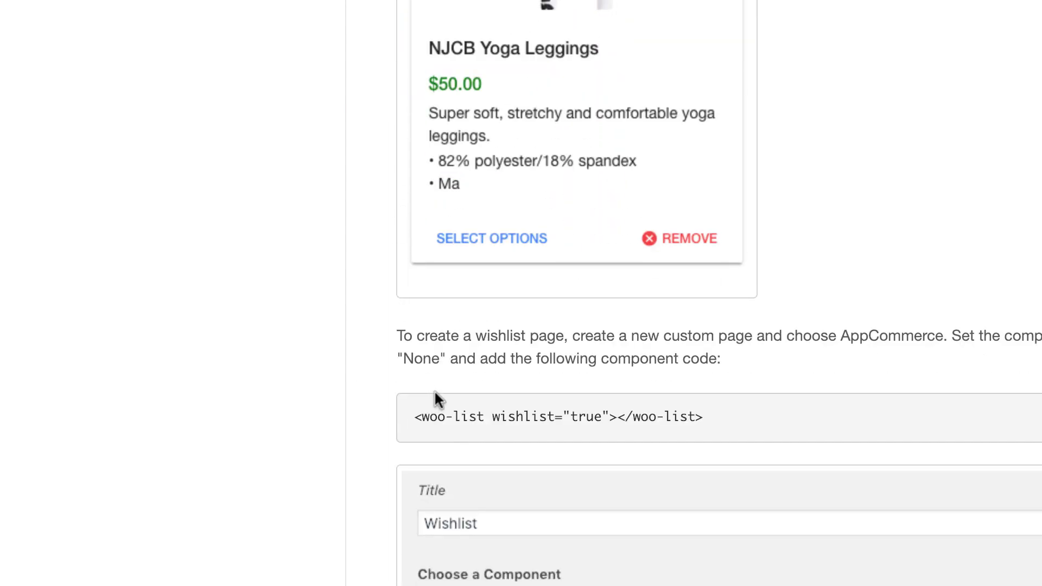
left_click_drag(414, 416, 706, 418)
key("super+c")
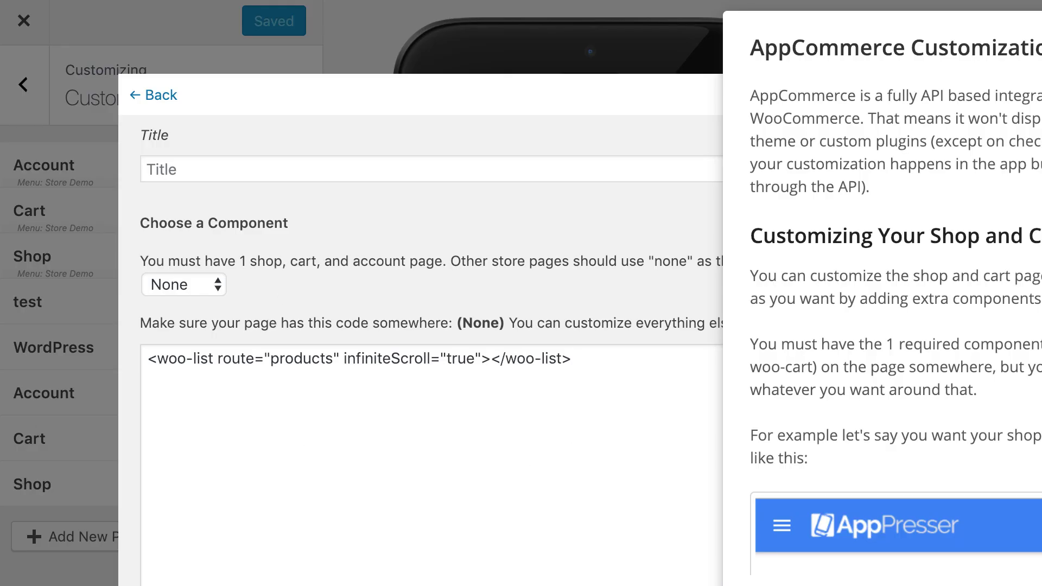
Return to the new AppCommerce page, close the help and replace the default code with "<woo-list wishlist="true"></woo-list>".
left_click(594, 380)
left_click(570, 351)
key("super+a")
key("super+v")
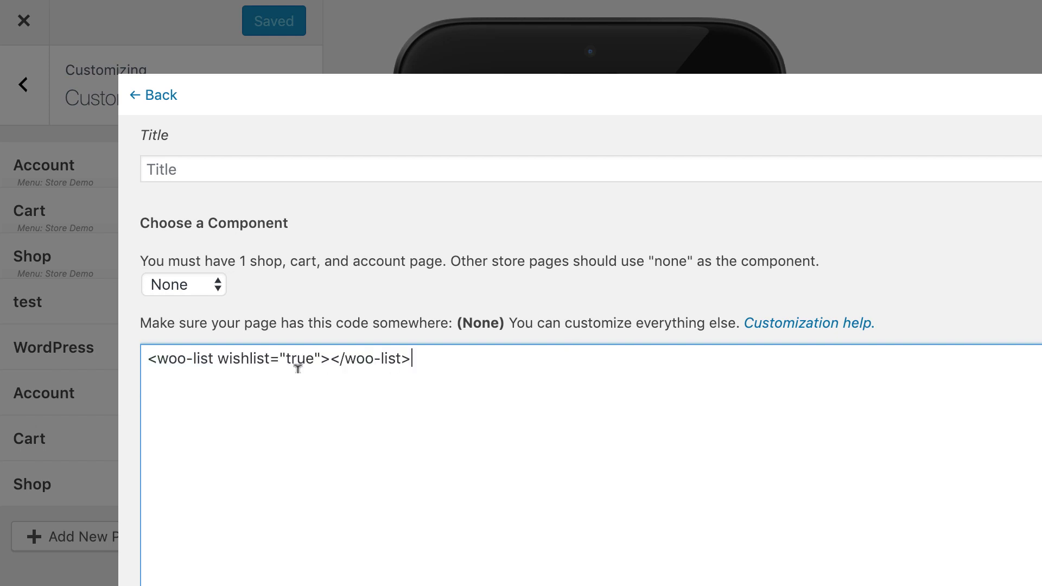
double_click(232, 358)
left_click(295, 356)
double_click(261, 357)
double_click(304, 358)
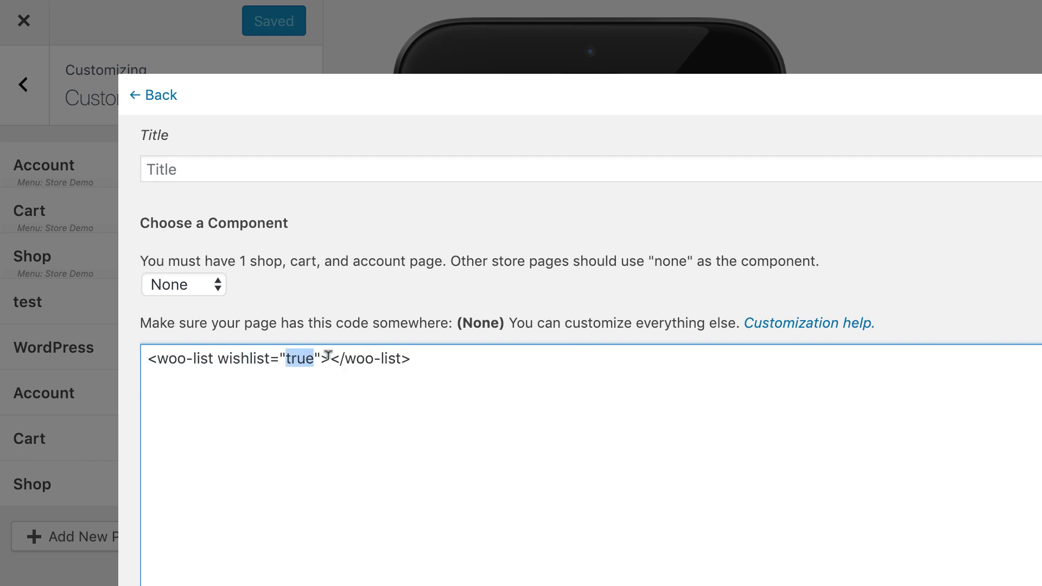
left_click(329, 357)
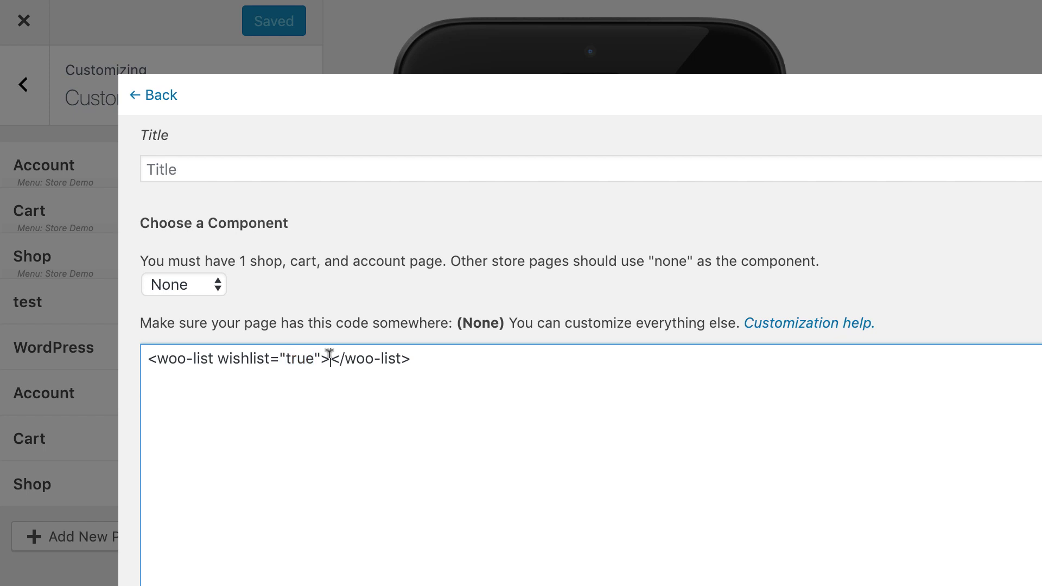
Title the new page "Wishlist" and choose the Store Demo app menu for it, leaving its component at None.
left_click(229, 170)
type("Wishlist")
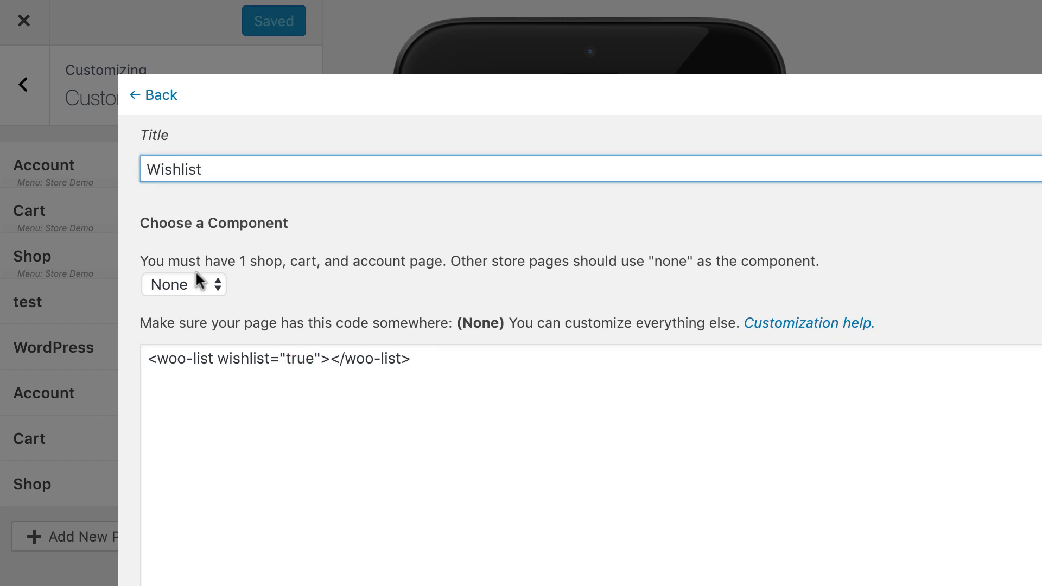
scroll(396, 383, "down", 2)
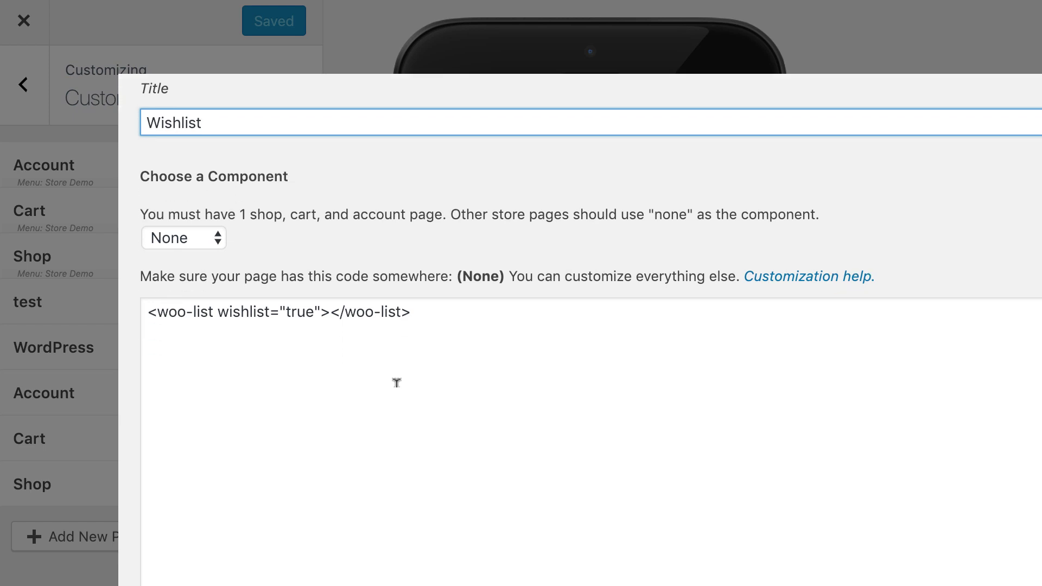
scroll(397, 383, "down", 3)
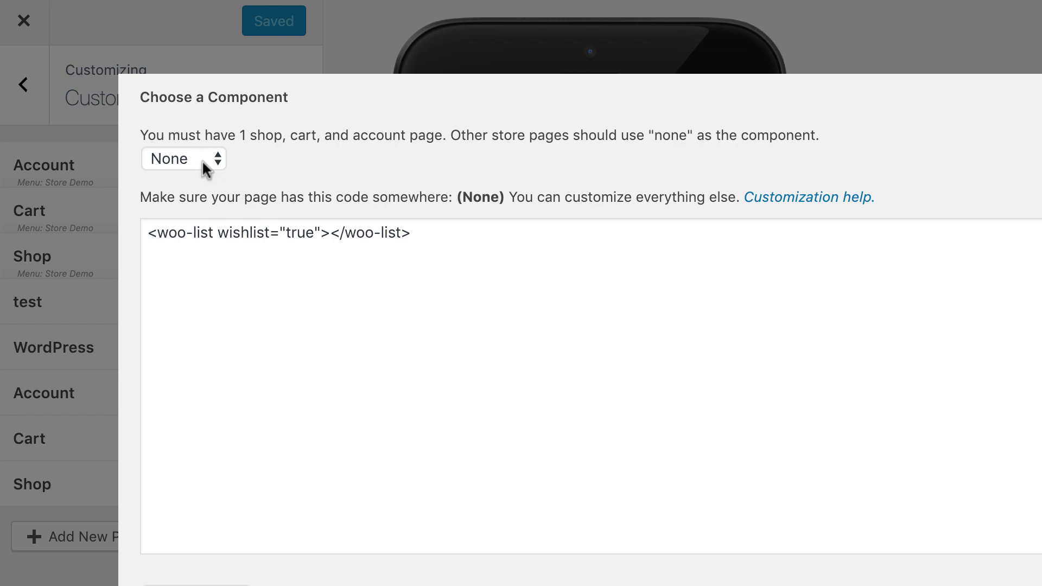
scroll(239, 291, "down", 2)
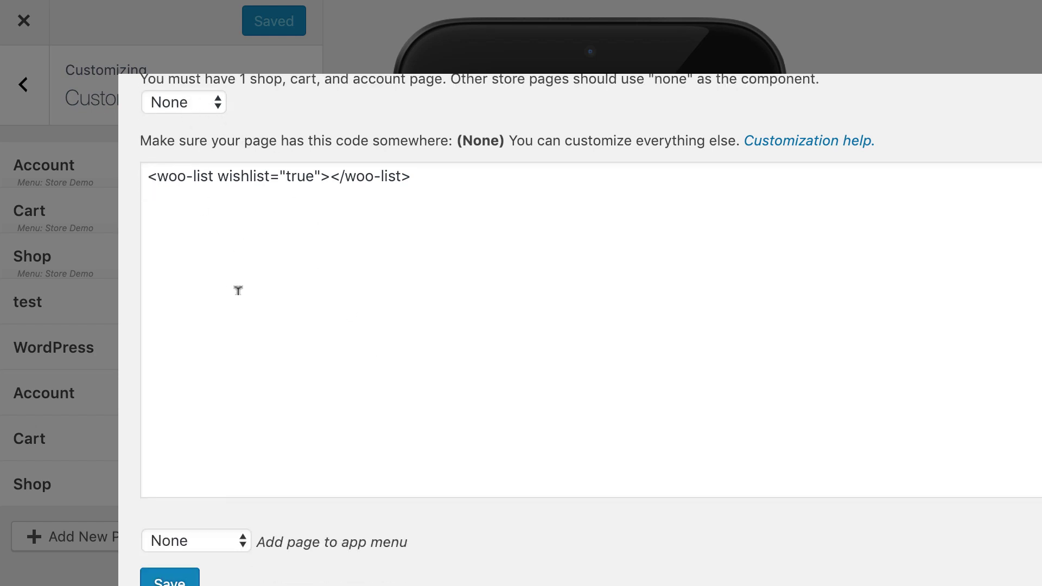
left_click(190, 538)
left_click(191, 560)
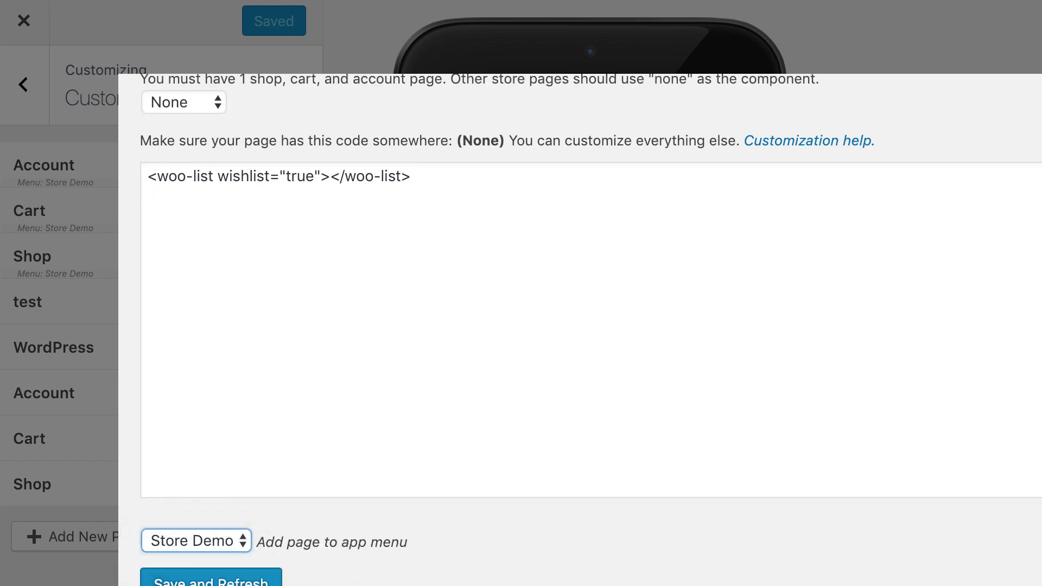
Save the Wishlist page, then leave the build settings and check the side menu in the app preview.
left_click(195, 578)
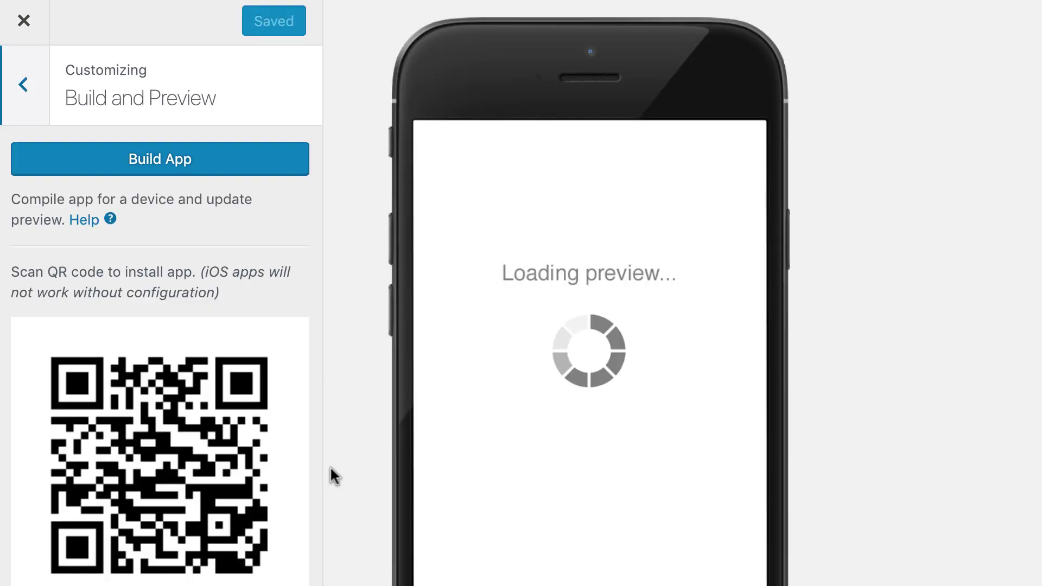
left_click(22, 82)
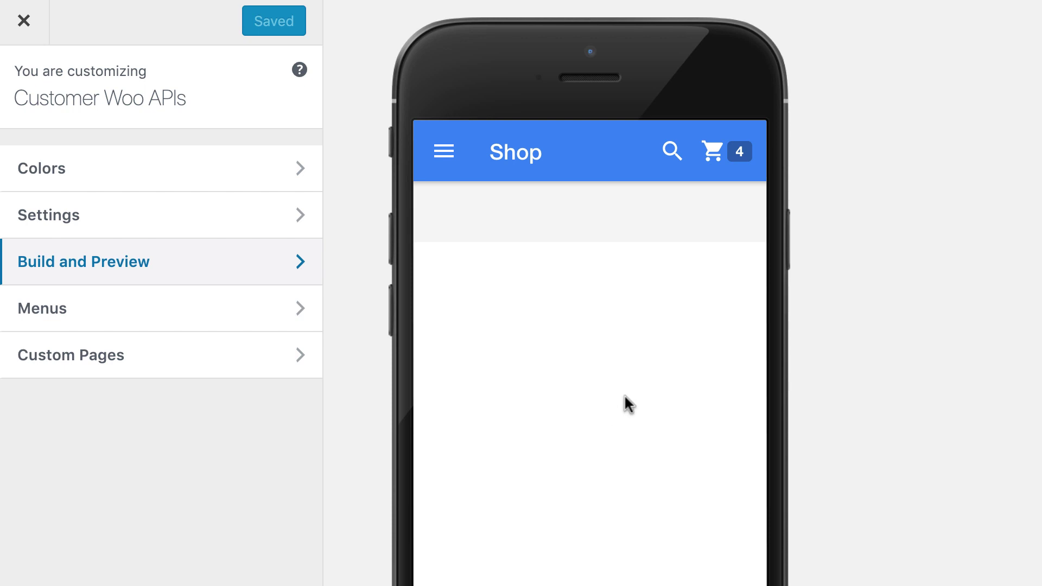
left_click(444, 151)
left_click(731, 295)
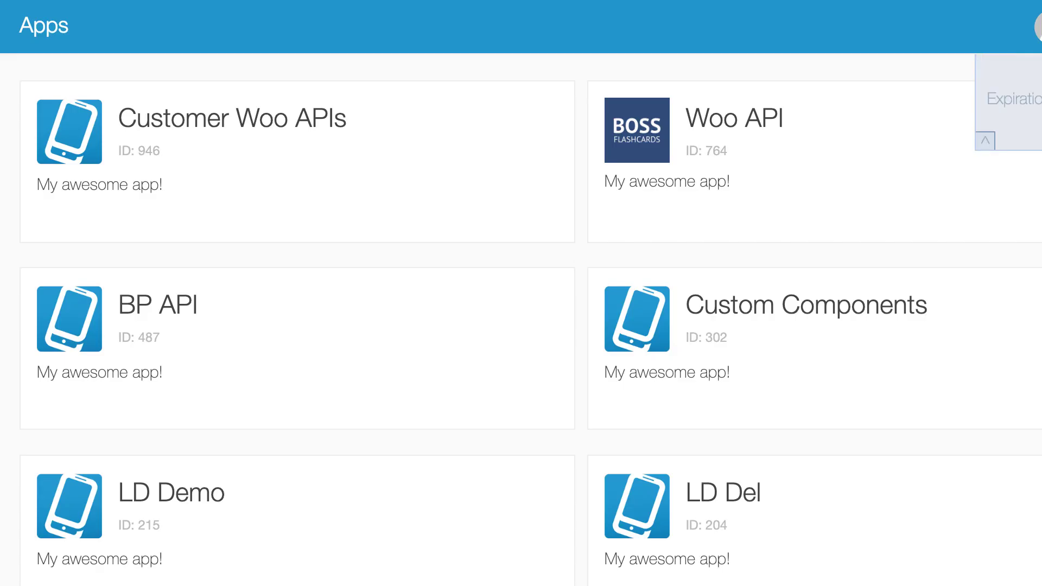
Open the Woo API app from the apps list and launch its customizer.
left_click(635, 239)
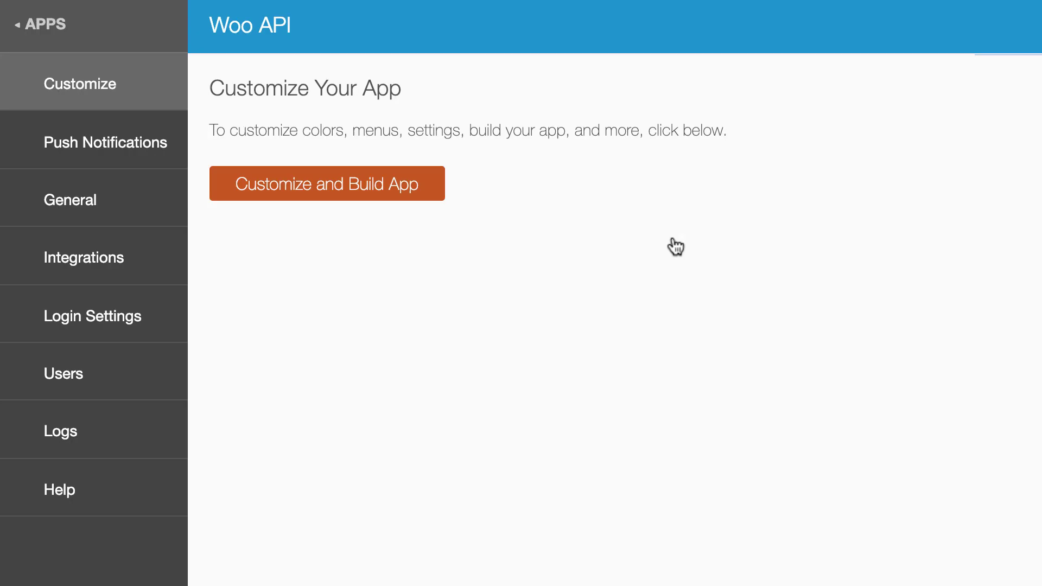
left_click(366, 189)
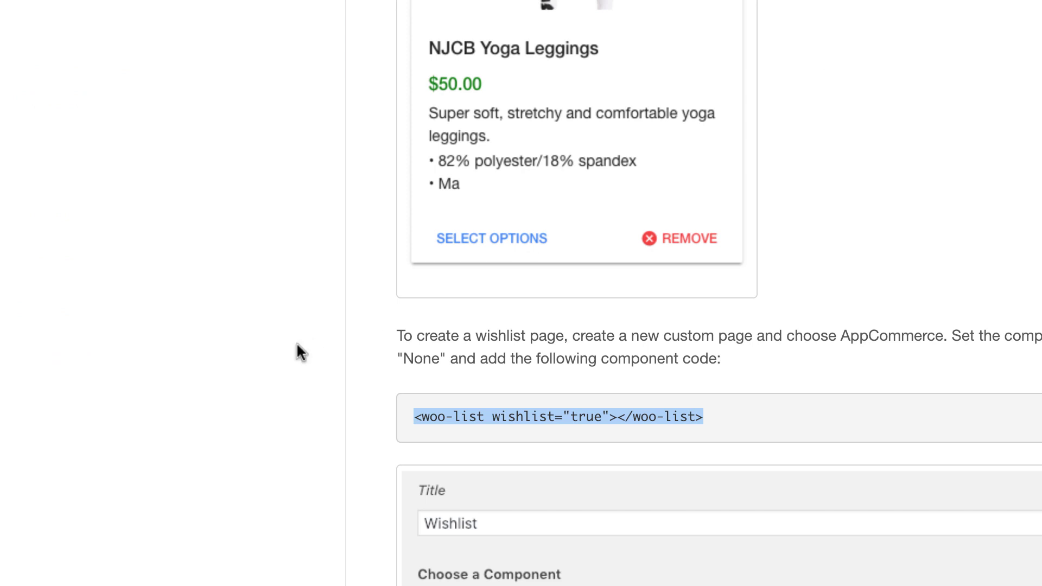
Read through the AppCommerce Troubleshooting article in the AppCommerce category of the online docs.
scroll(296, 347, "up", 15)
left_click(100, 318)
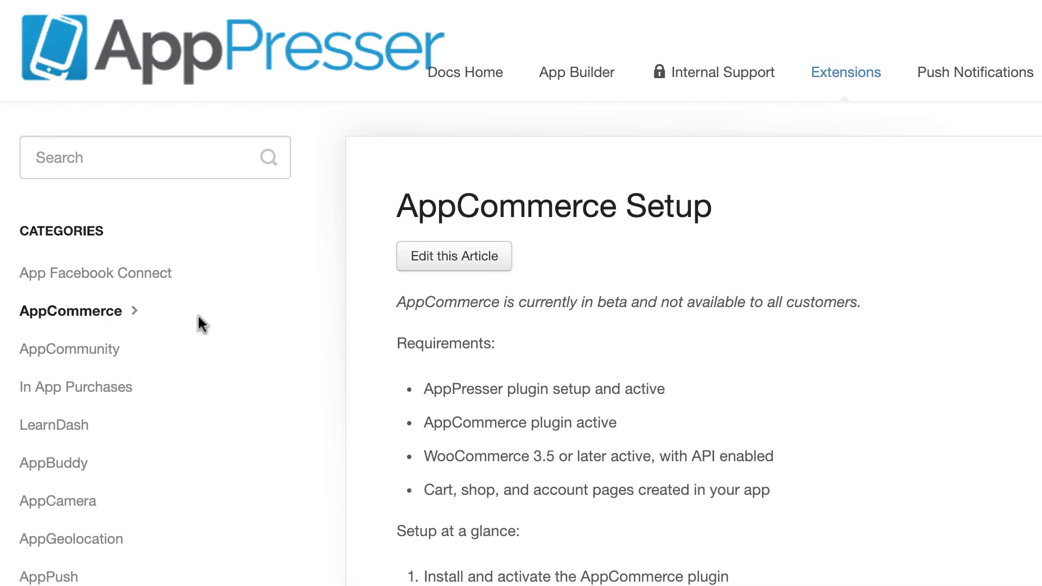
scroll(510, 326, "down", 2)
left_click(520, 296)
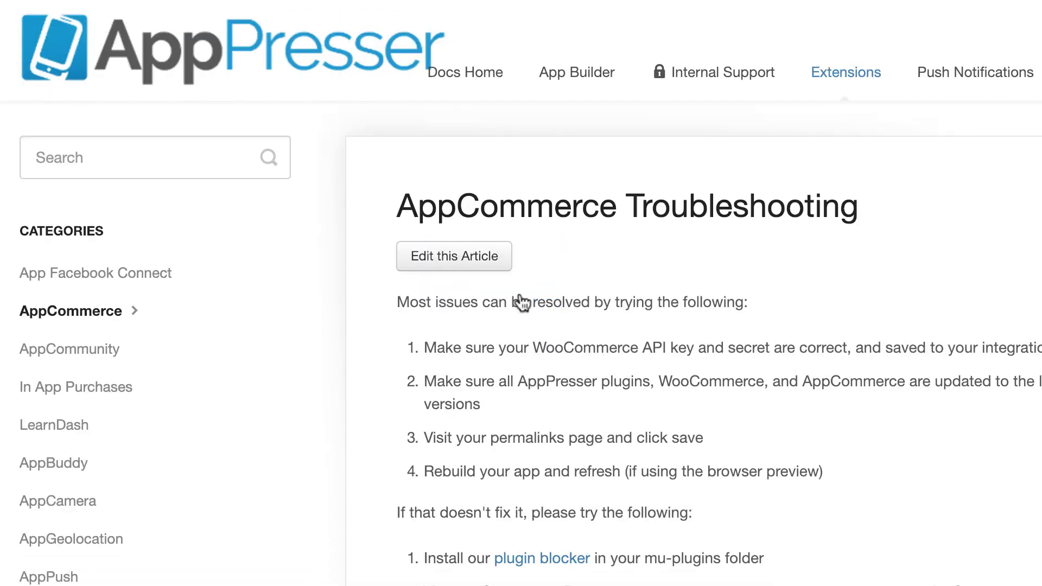
scroll(521, 301, "down", 4)
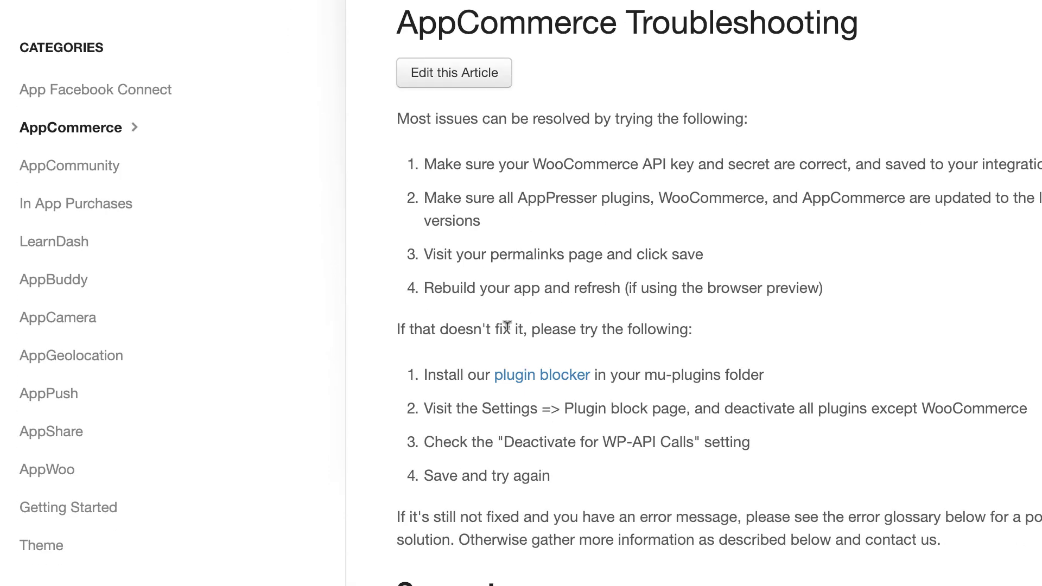
scroll(496, 181, "up", 3)
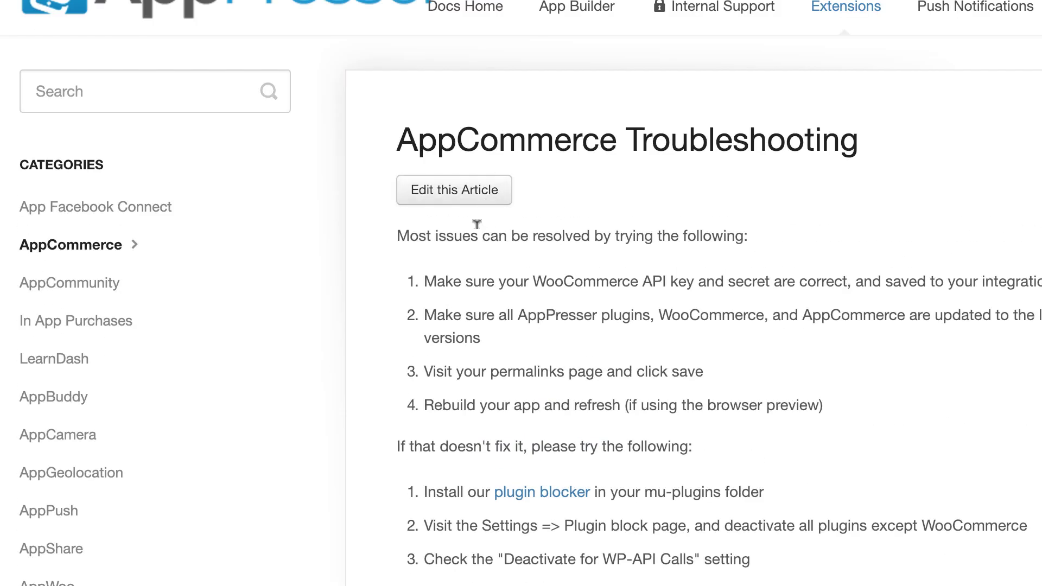
scroll(459, 295, "down", 3)
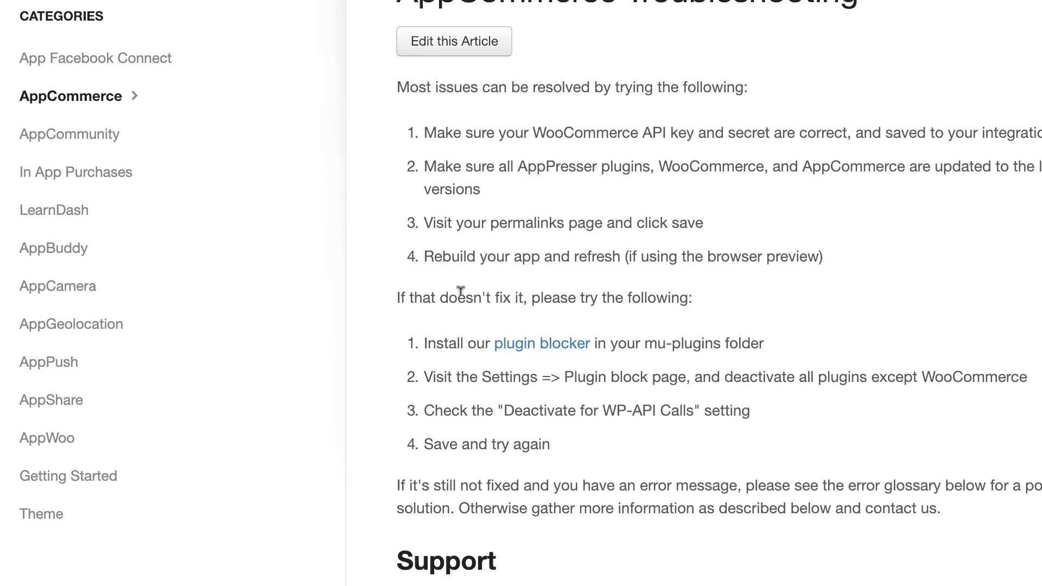
scroll(460, 293, "down", 15)
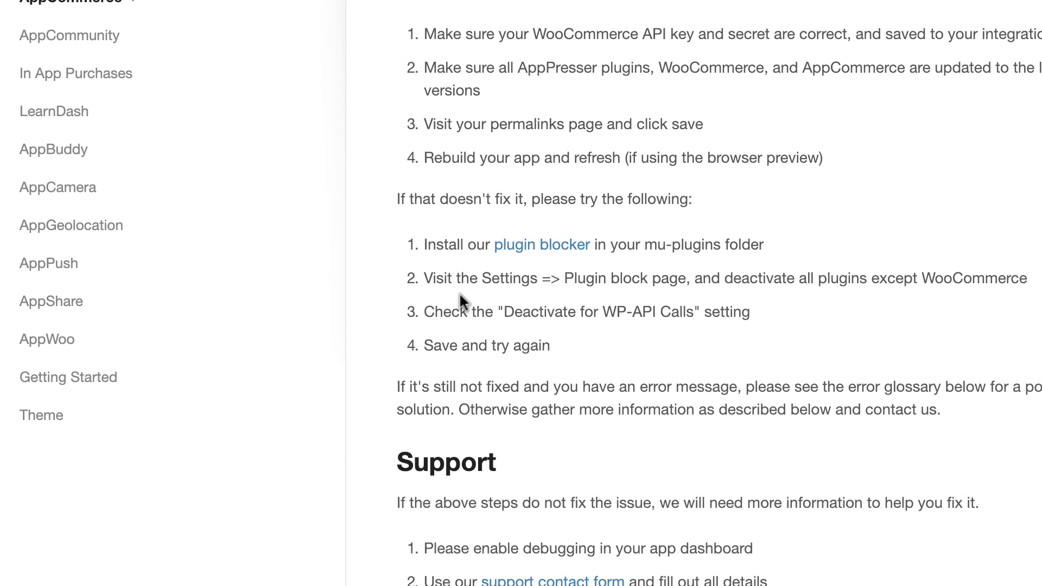
scroll(460, 297, "up", 20)
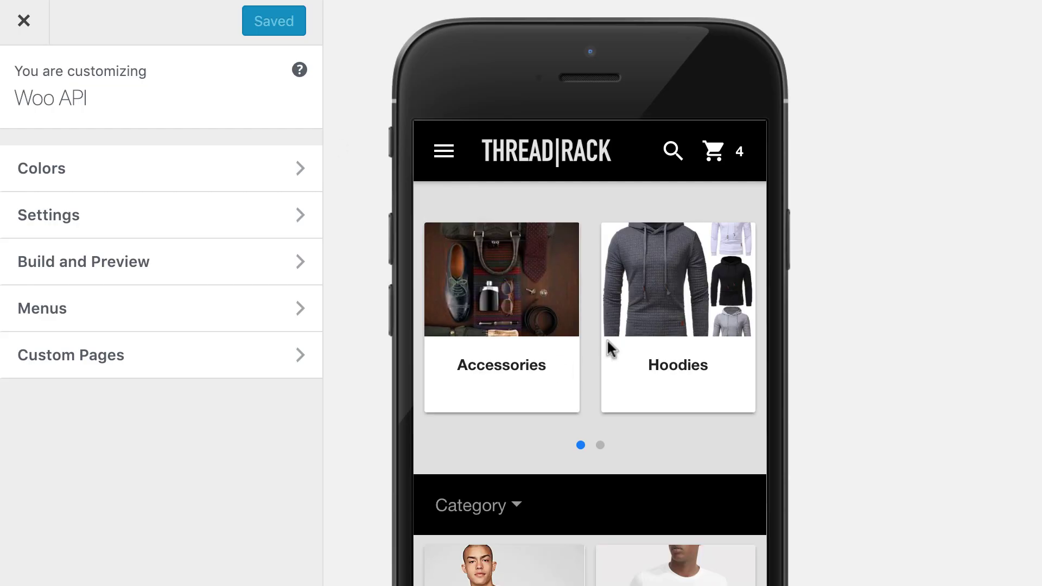
Browse the shop in the Woo API app preview, viewing the Vneck Tshirt product page and the cart.
scroll(607, 339, "down", 5)
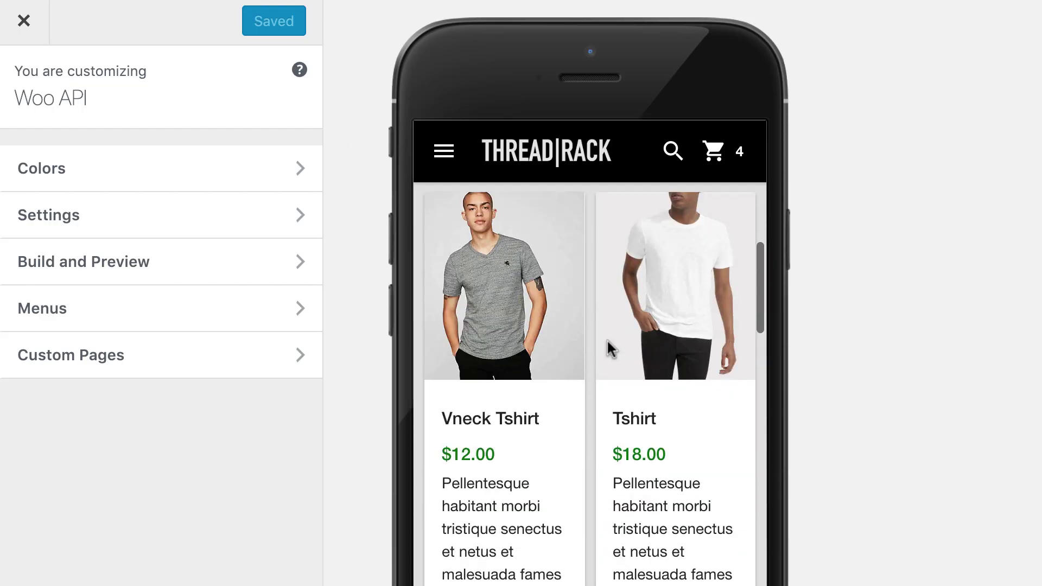
scroll(607, 338, "down", 2)
left_click(506, 408)
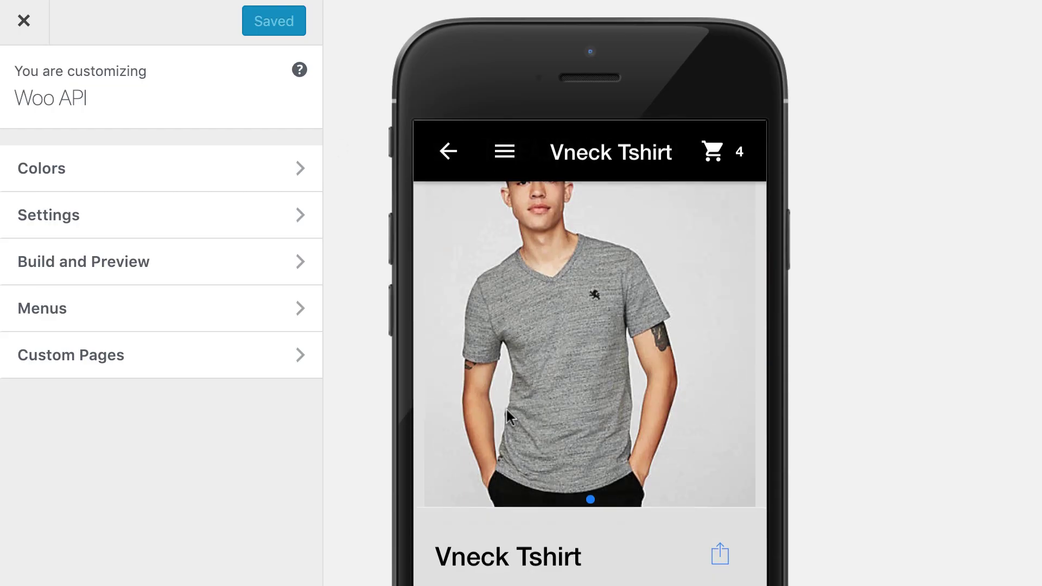
scroll(508, 416, "down", 5)
scroll(509, 419, "up", 5)
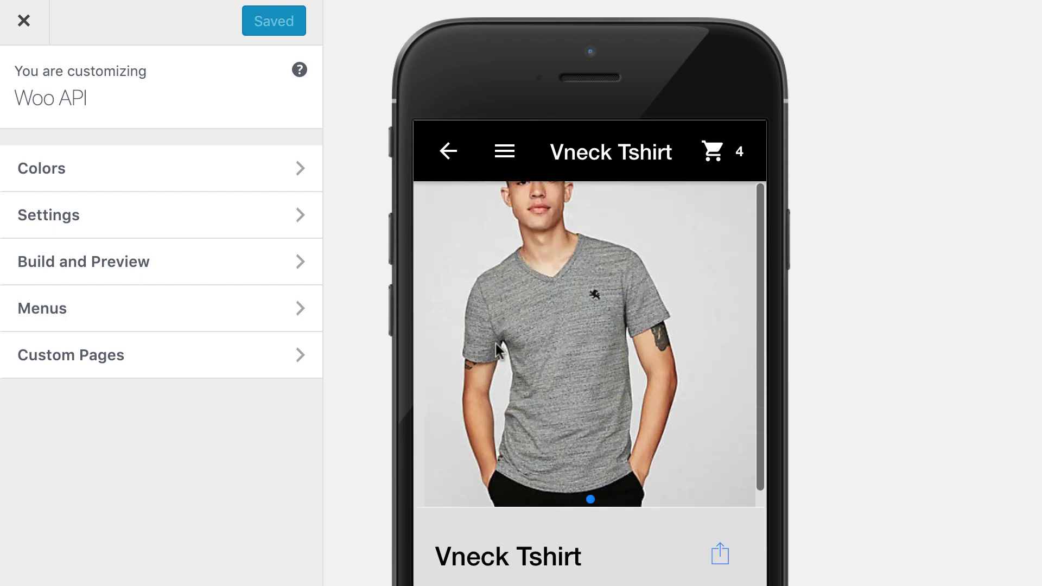
left_click(450, 154)
scroll(525, 466, "up", 10)
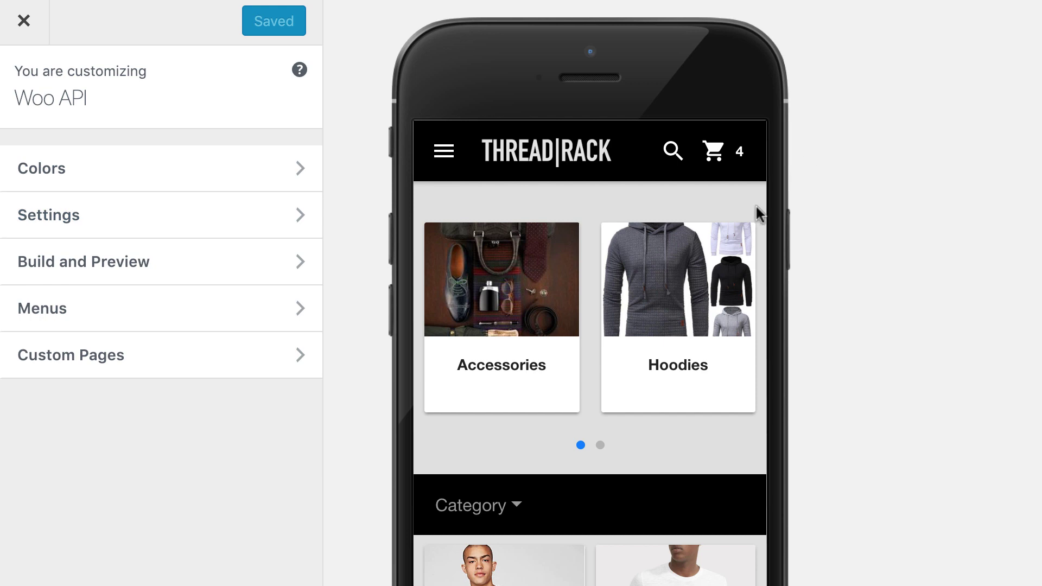
left_click(706, 158)
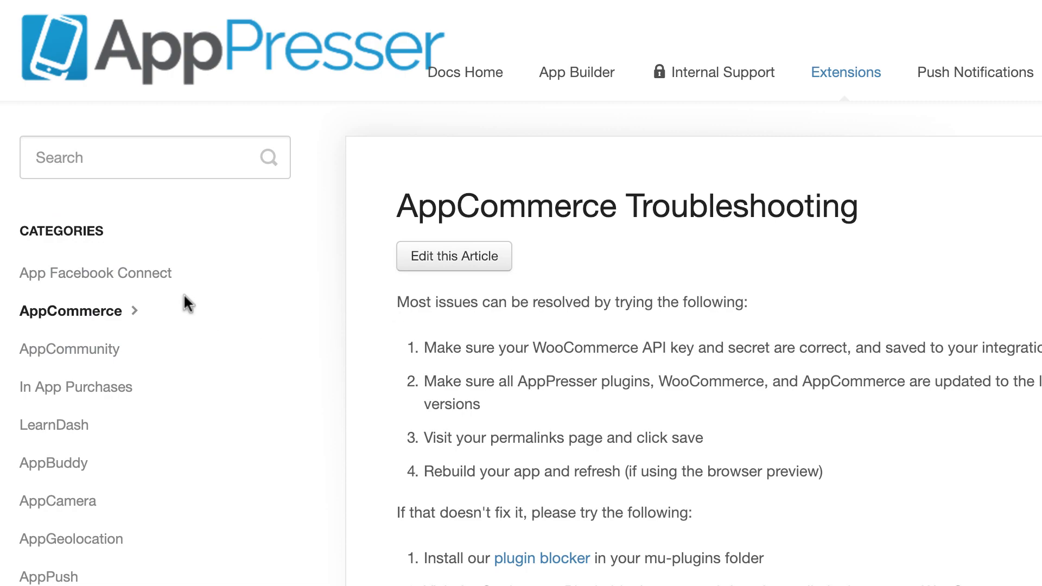
Skim the AppCommerce Setup article in the docs and follow its link to the customization article.
left_click(78, 319)
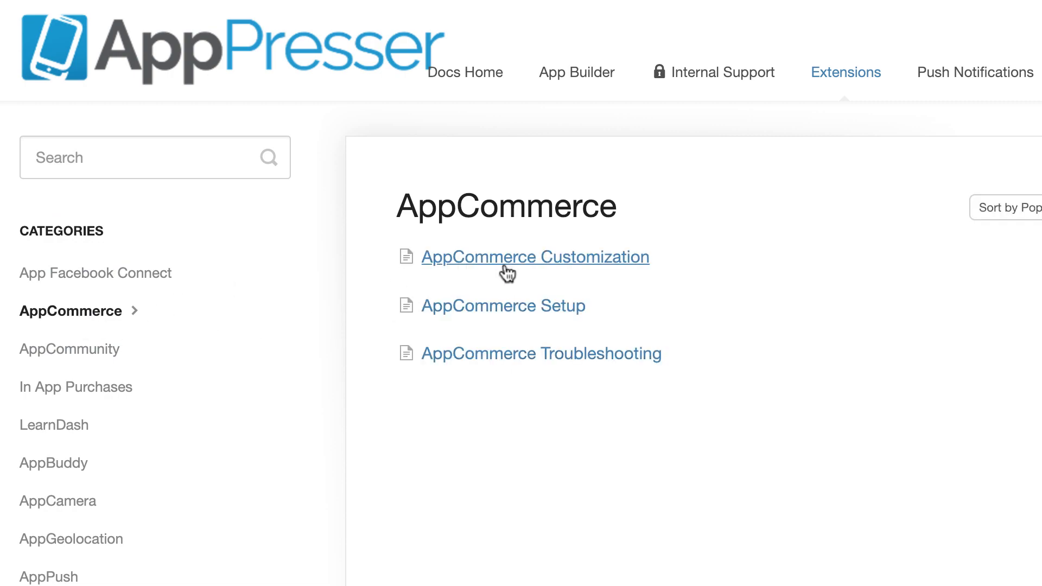
left_click(522, 306)
scroll(545, 303, "down", 20)
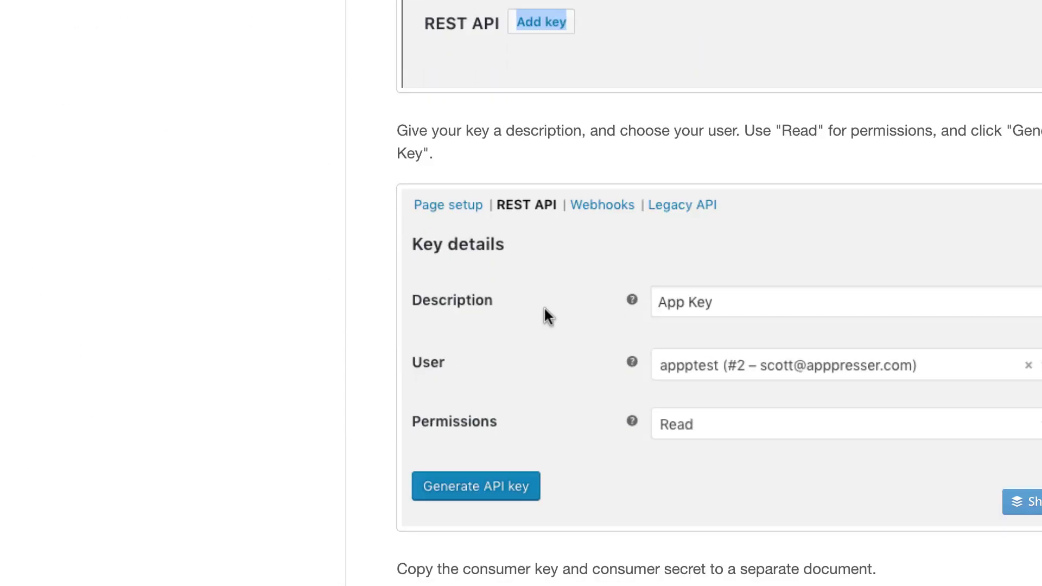
scroll(544, 306, "down", 20)
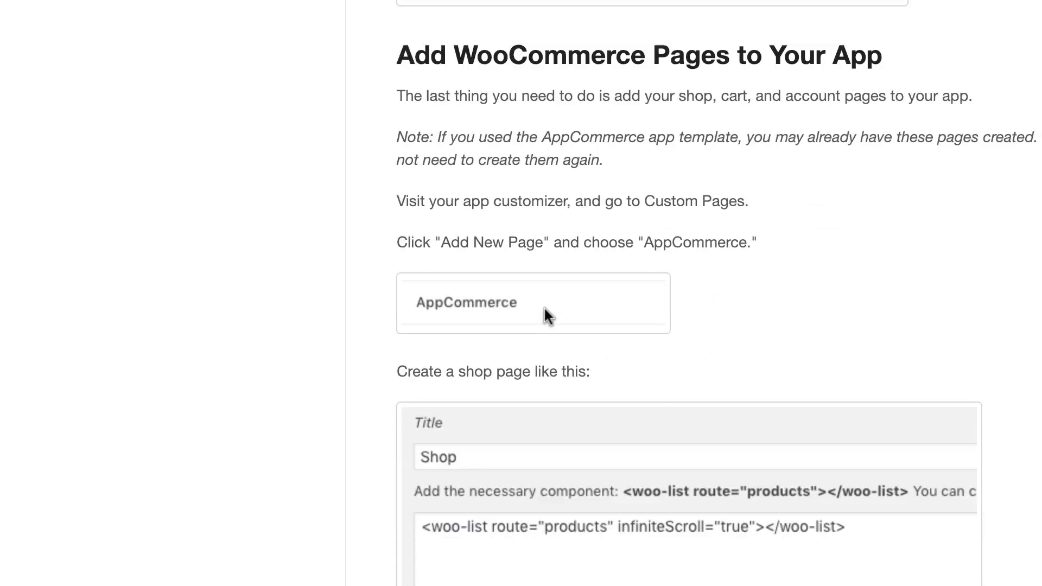
scroll(544, 307, "down", 20)
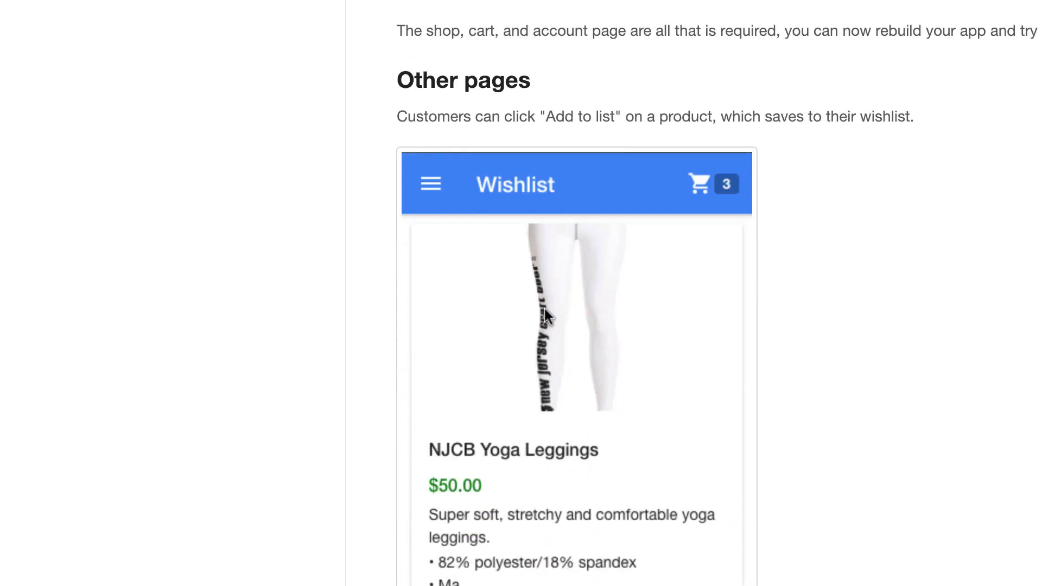
scroll(544, 306, "down", 2)
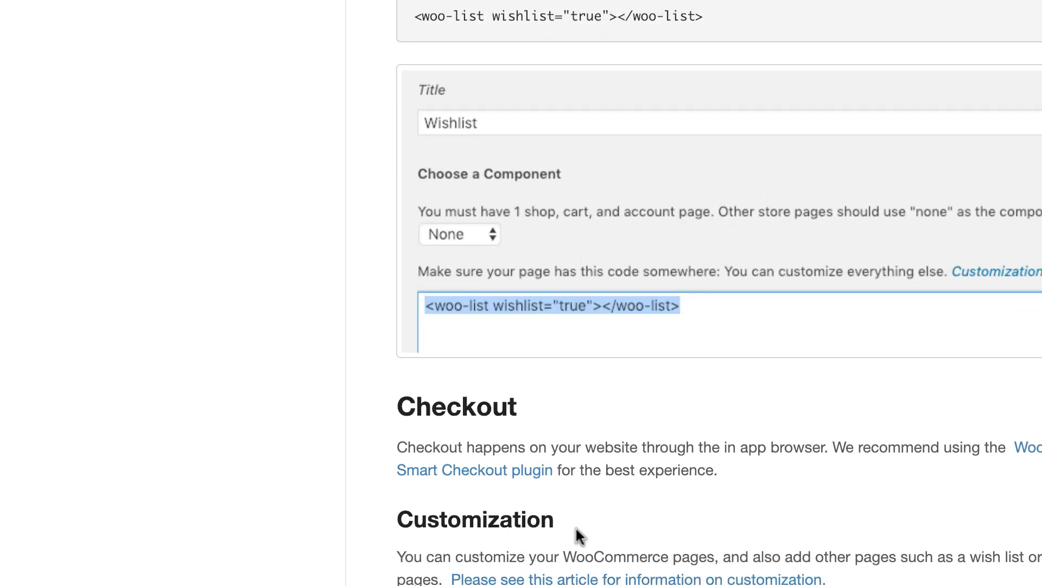
left_click(527, 579)
Examine the shop and cart page code examples in the customization article, highlighting the slidesPerView="3" attribute.
scroll(475, 320, "down", 10)
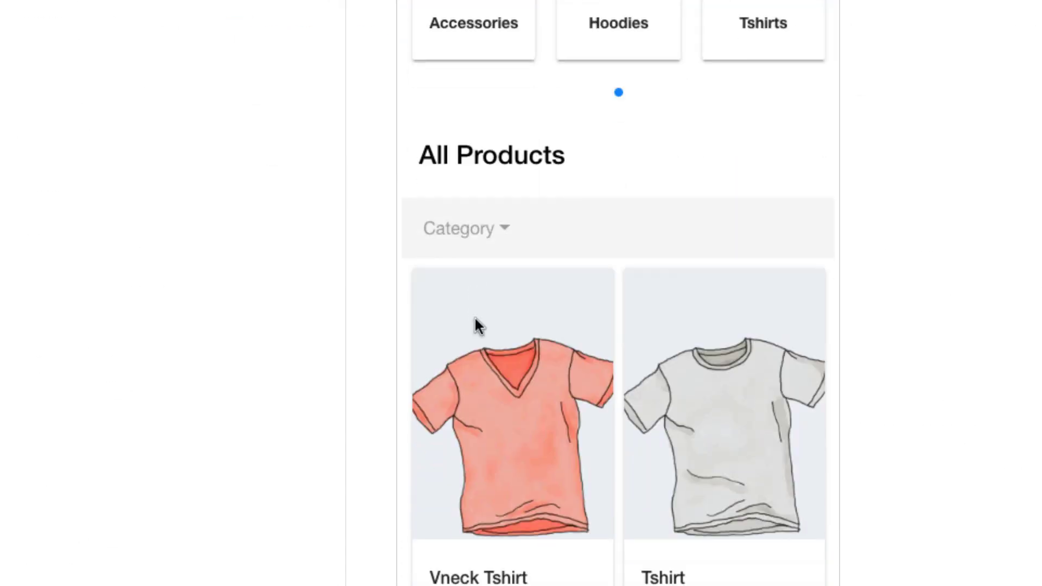
scroll(475, 320, "down", 5)
scroll(474, 320, "down", 5)
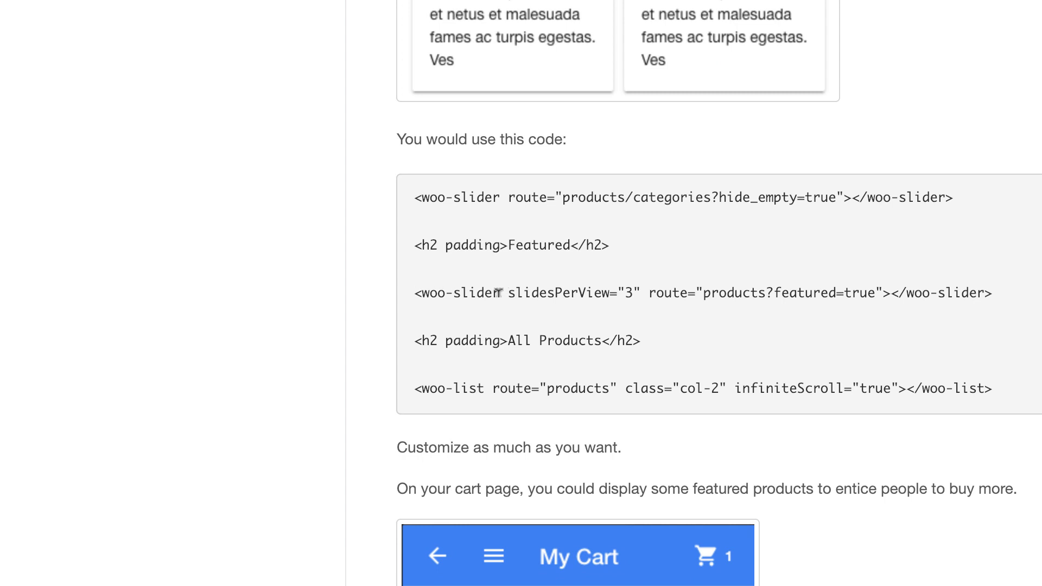
left_click_drag(509, 284, 637, 288)
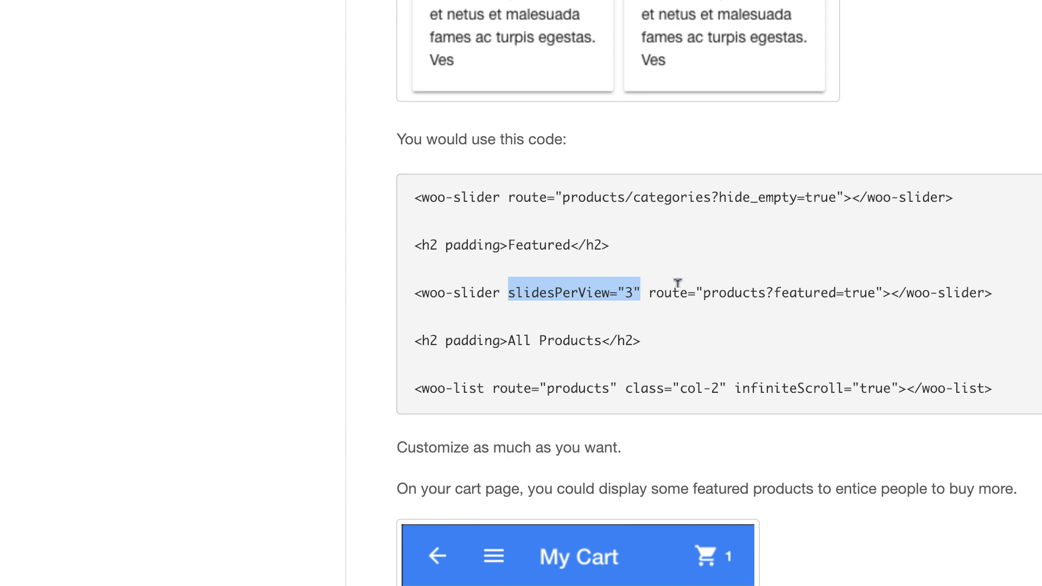
scroll(677, 288, "down", 12)
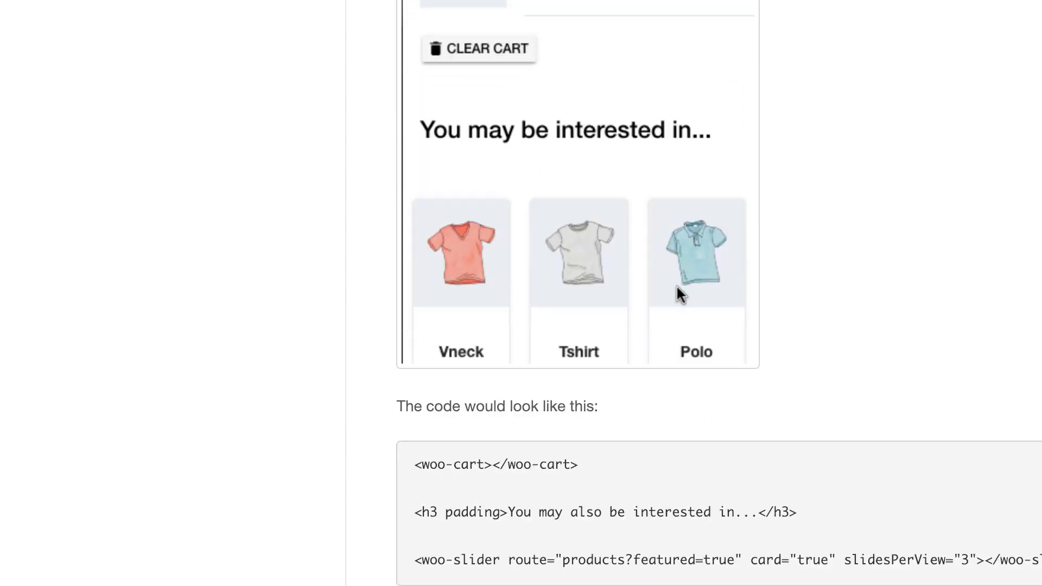
scroll(677, 285, "down", 1)
Read the Customizing Product Lists and Visual and CSS Customization sections of the article.
scroll(776, 415, "down", 8)
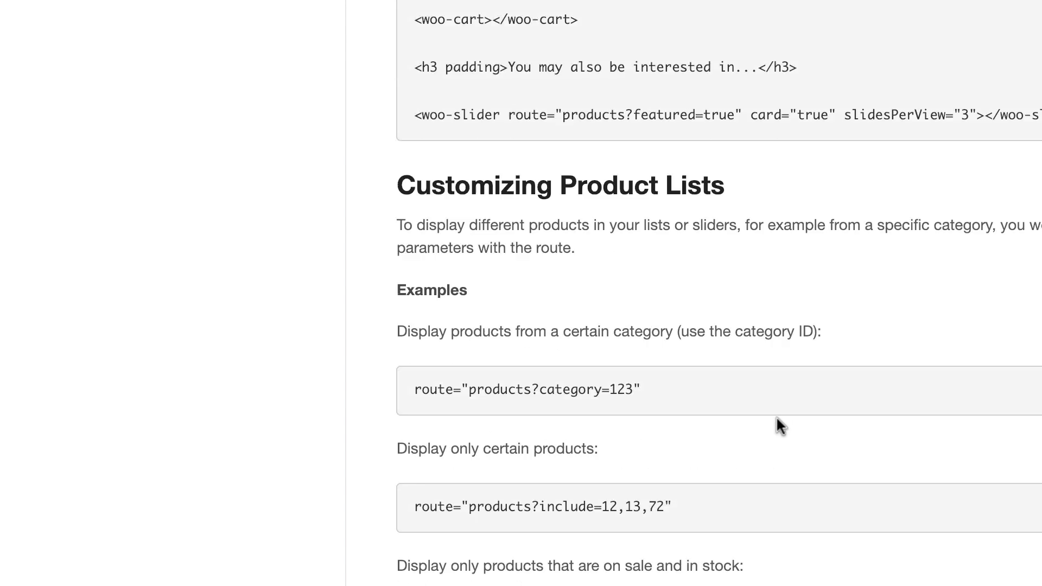
scroll(776, 416, "down", 8)
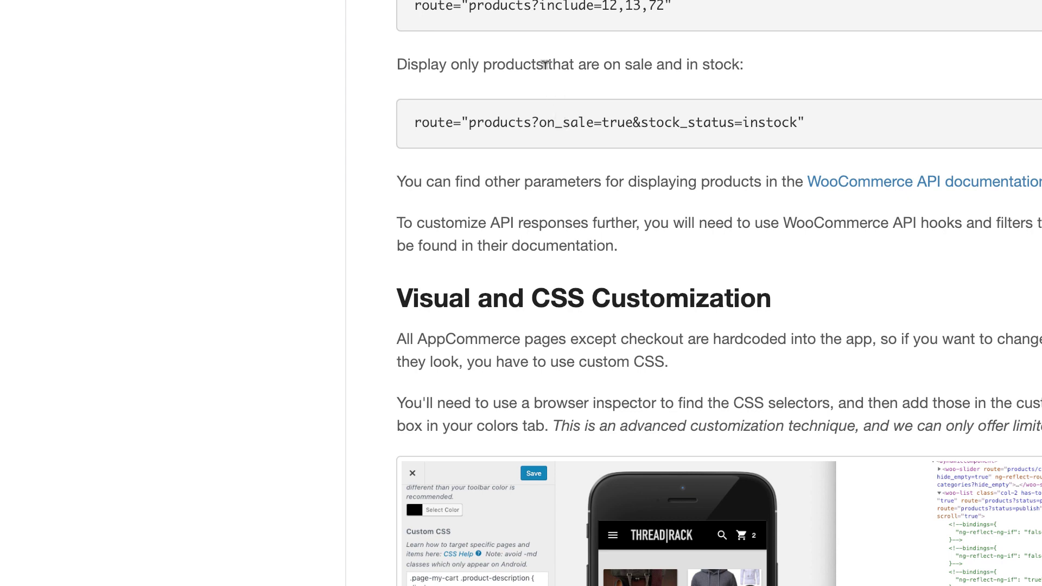
scroll(486, 276, "down", 5)
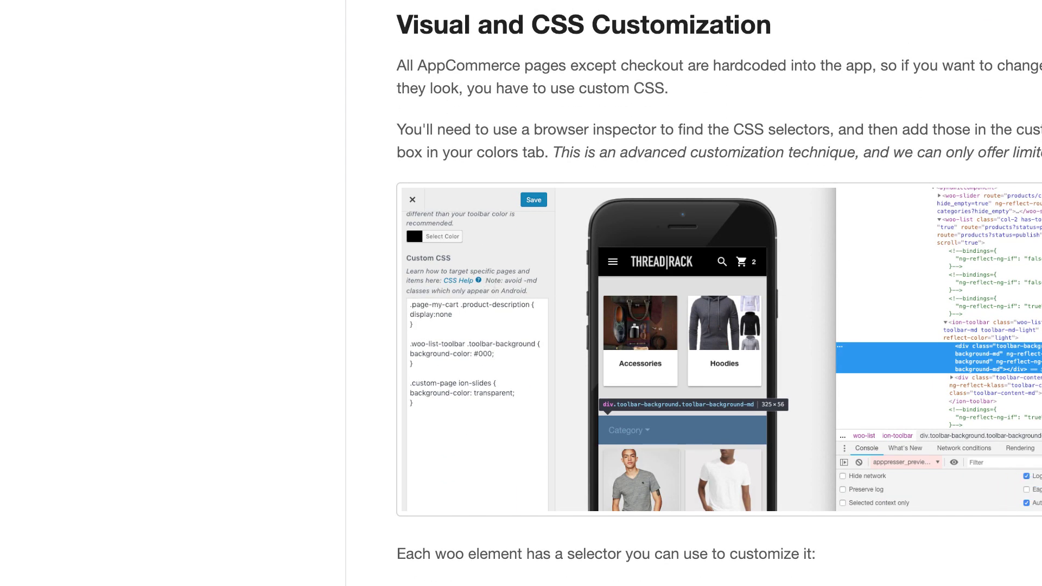
scroll(755, 415, "down", 5)
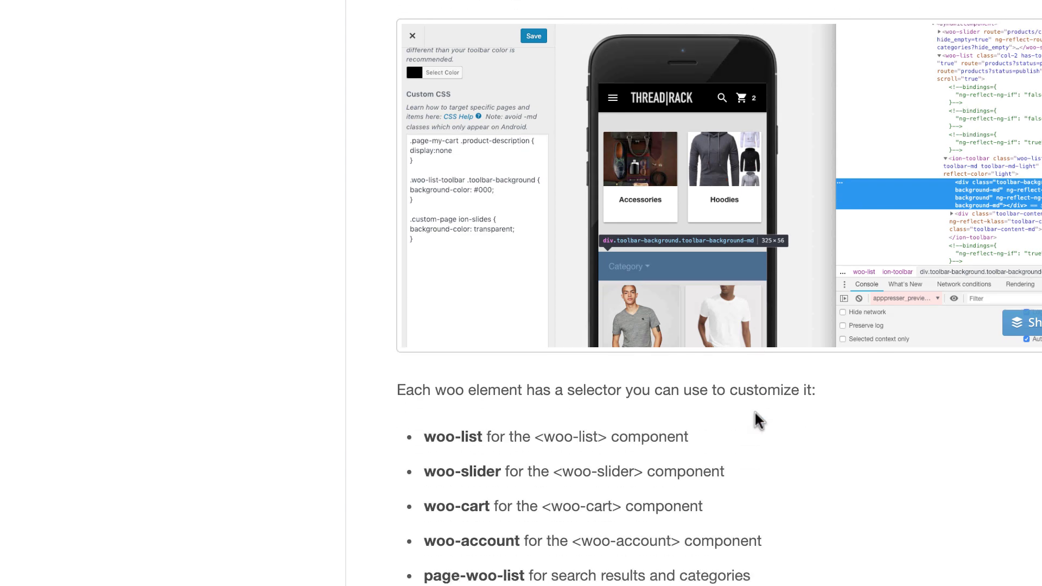
scroll(755, 411, "down", 7)
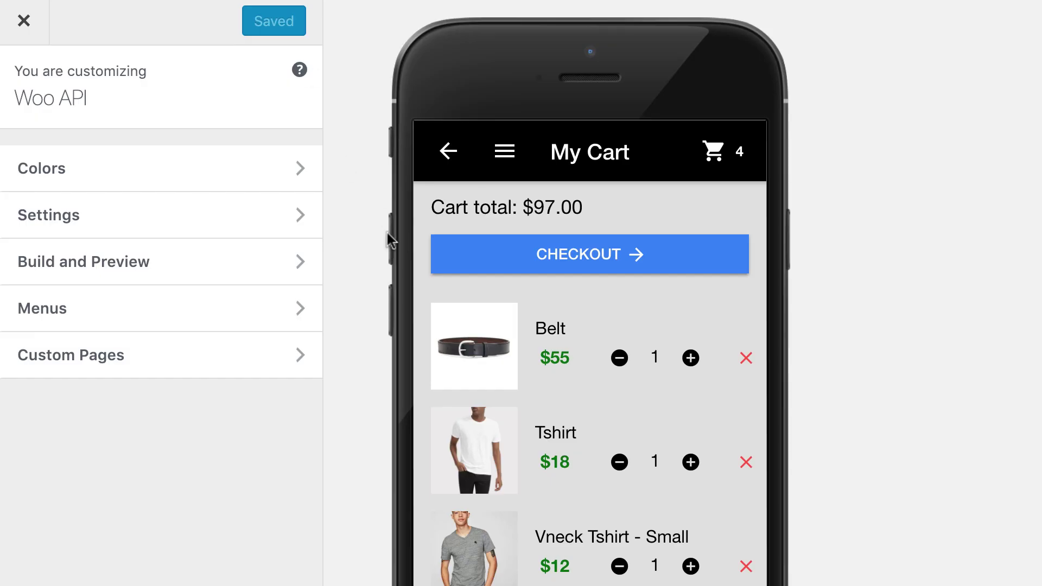
Return to the Woo API customizer and view the Custom CSS in its Colors settings.
left_click(167, 182)
scroll(197, 365, "down", 10)
scroll(197, 366, "down", 5)
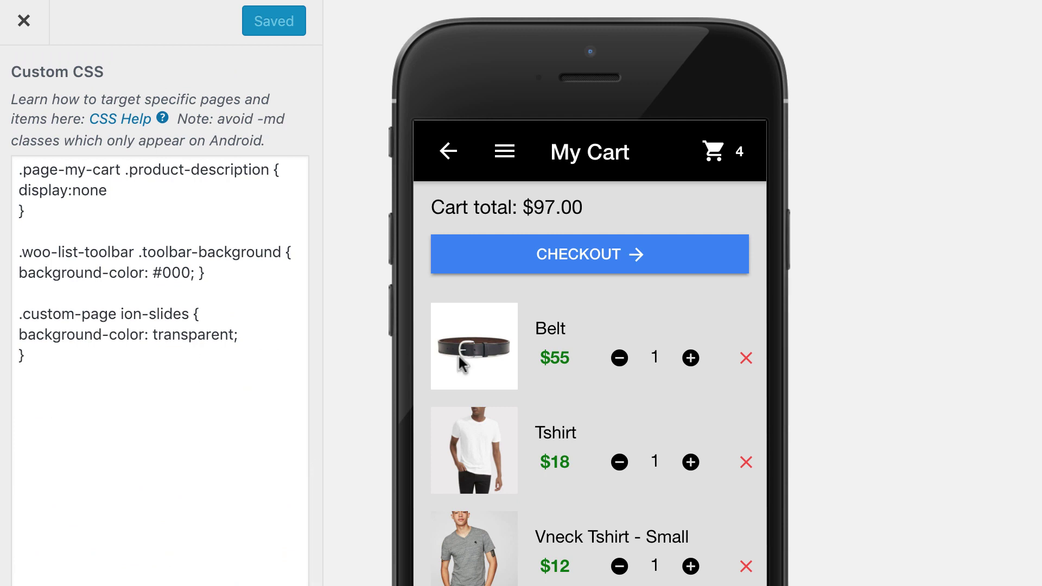
Inspect the Belt item of the previewed cart with the browser's element inspector.
key("super+alt+i")
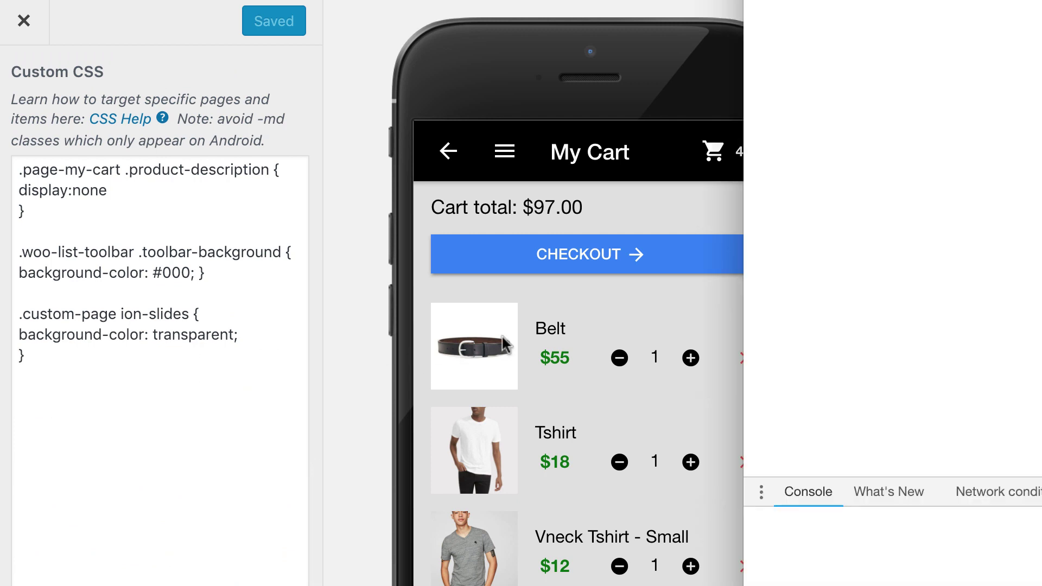
left_click_drag(926, 0, 885, 48)
left_click(822, 4)
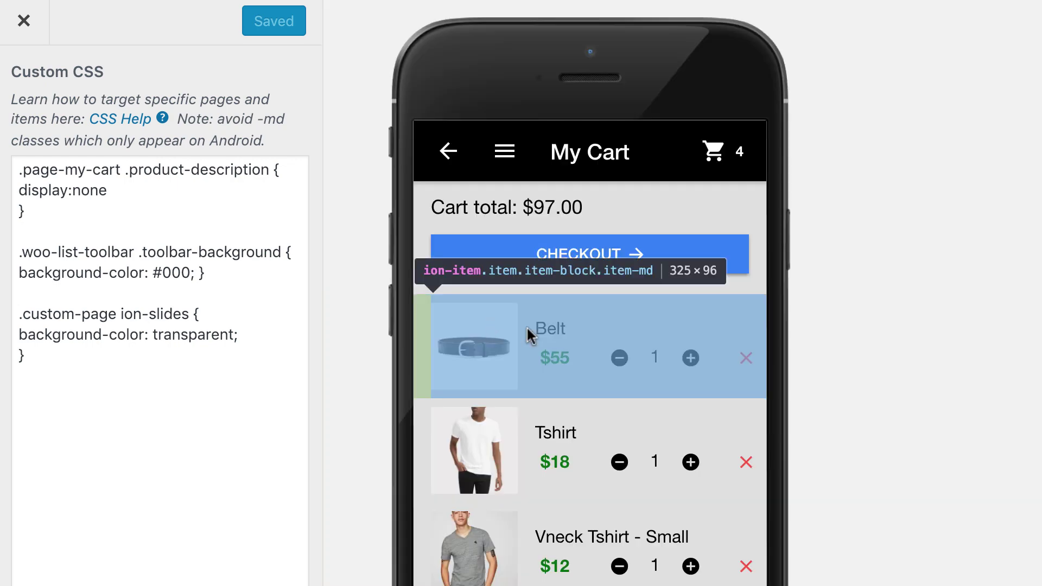
left_click(527, 329)
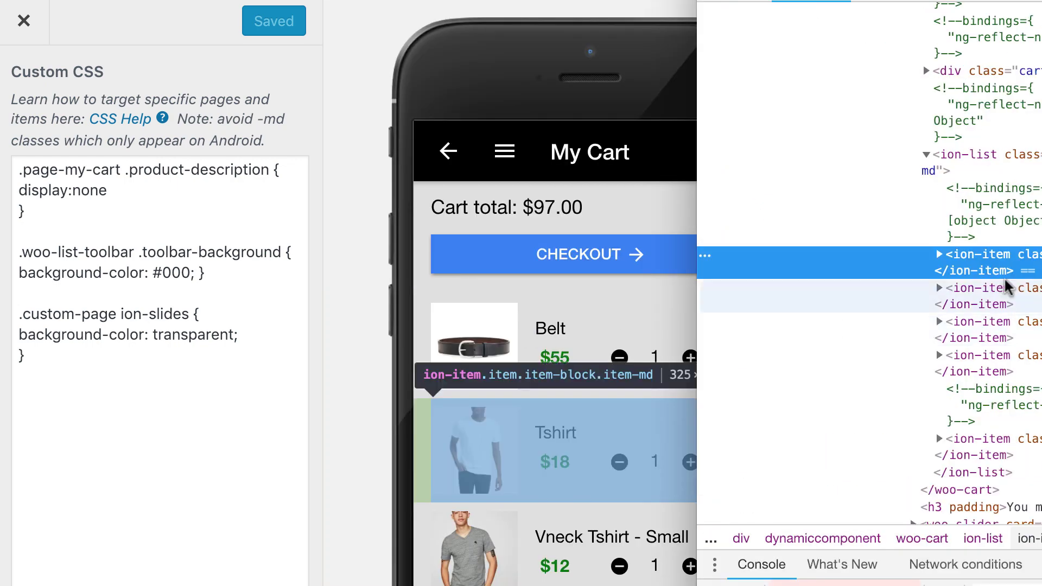
Locate the woo-cart element that contains the cart items in the inspector's element tree and check its tag name.
left_click_drag(697, 272, 565, 272)
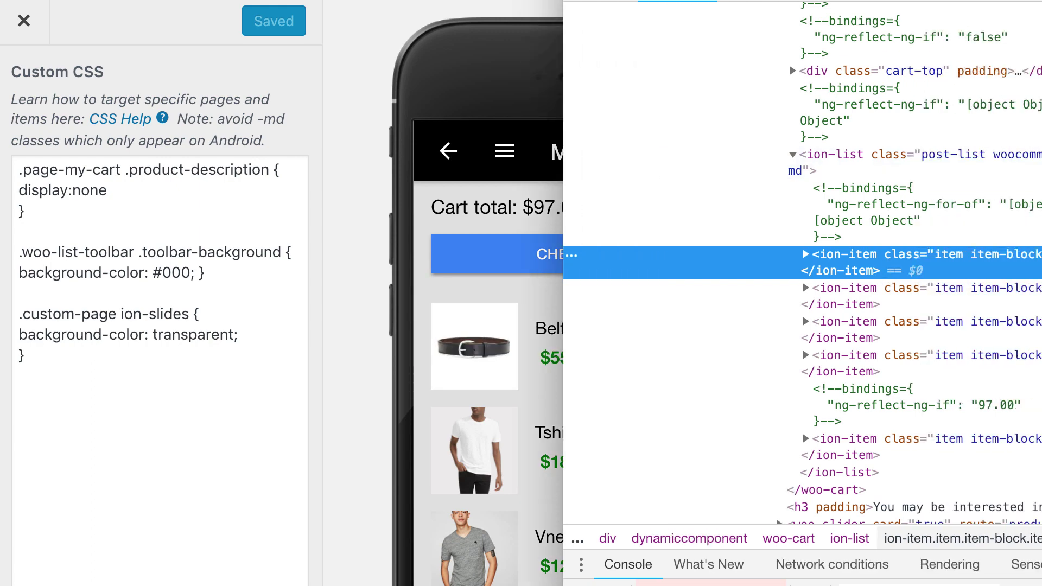
scroll(863, 261, "up", 5)
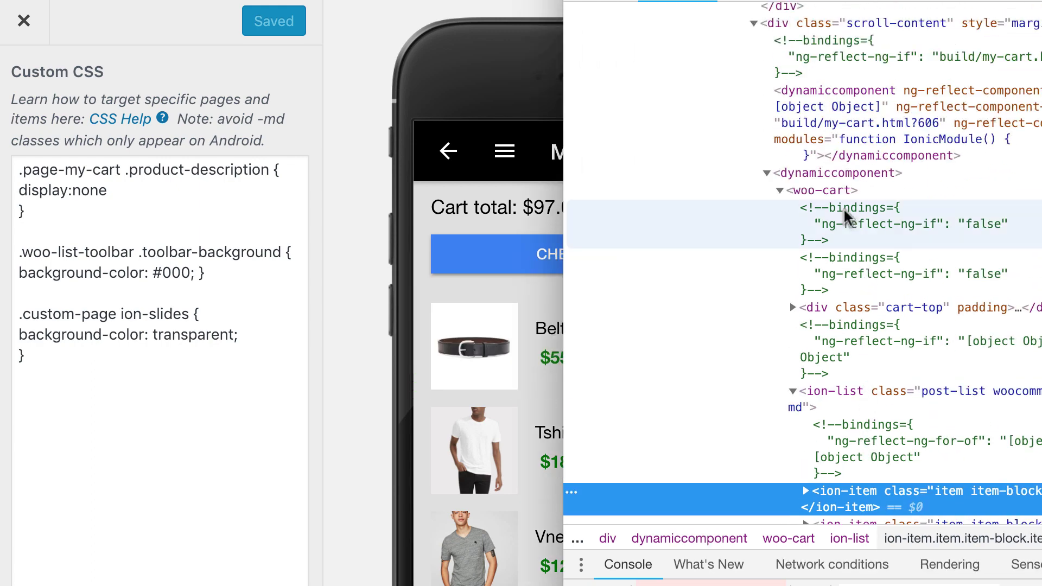
left_click(804, 188)
double_click(805, 191)
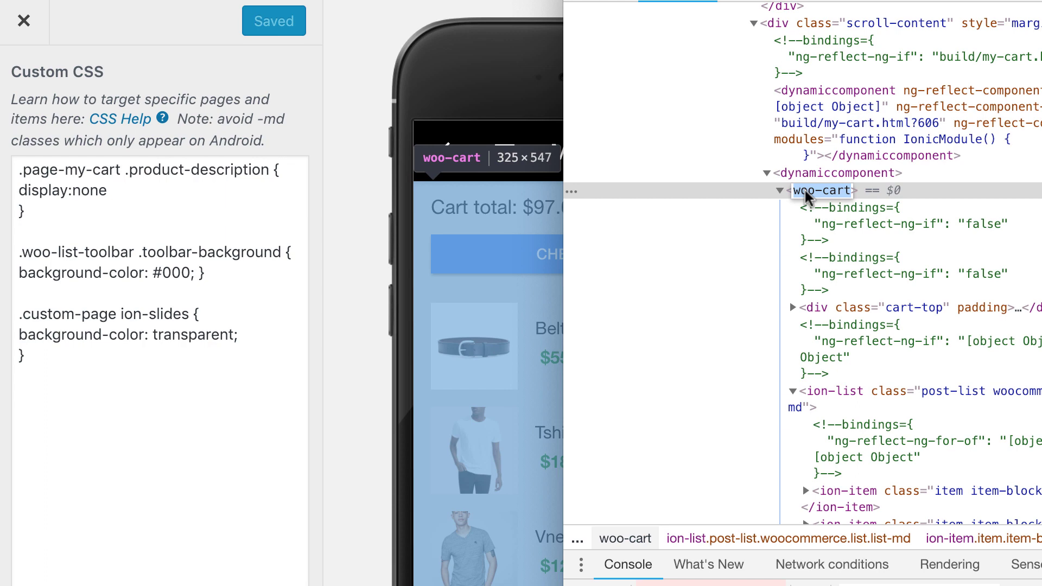
left_click(814, 212)
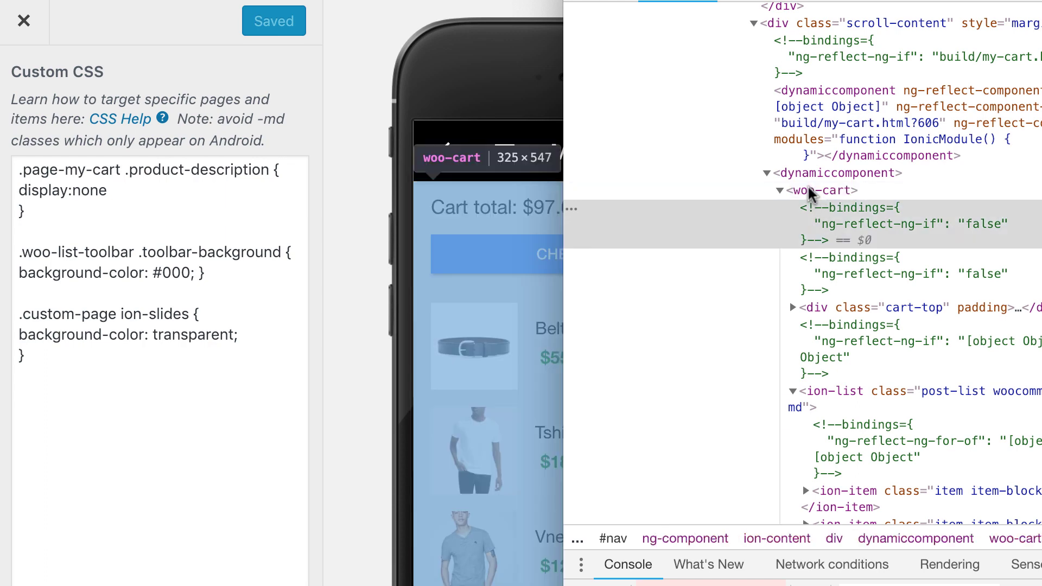
key("super+alt+i")
Add the rule "woo-cart .item { background-color: red }" at the end of the Custom CSS.
left_click(174, 397)
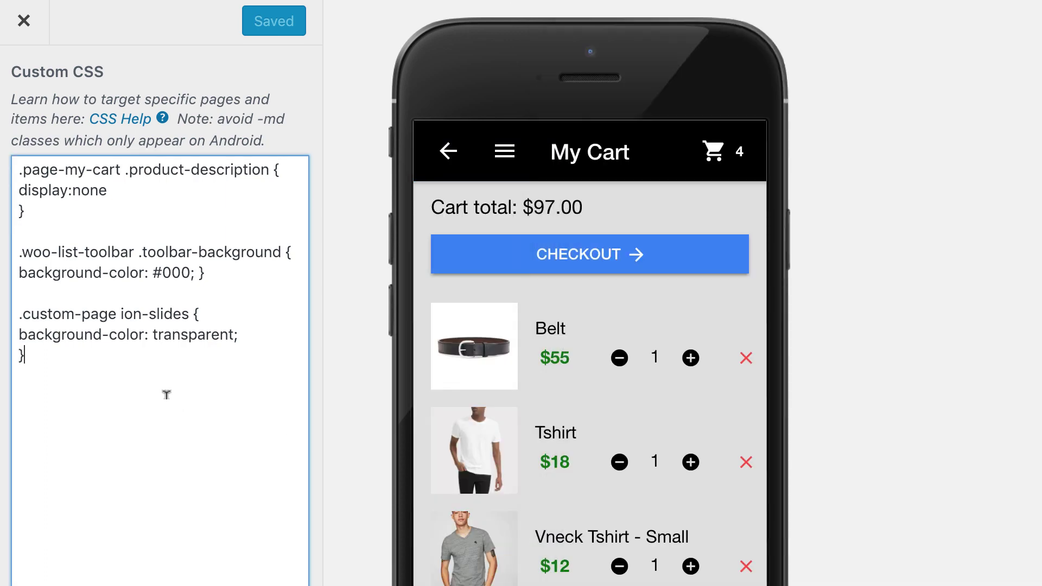
key("Return")
key("Return")
type("woo-cart")
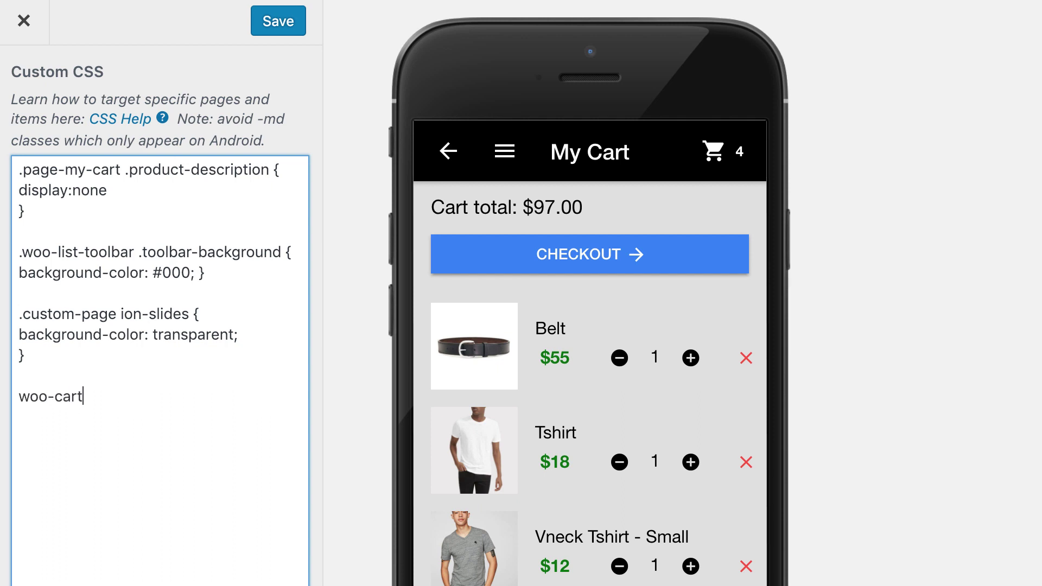
type(" .item { background-coo")
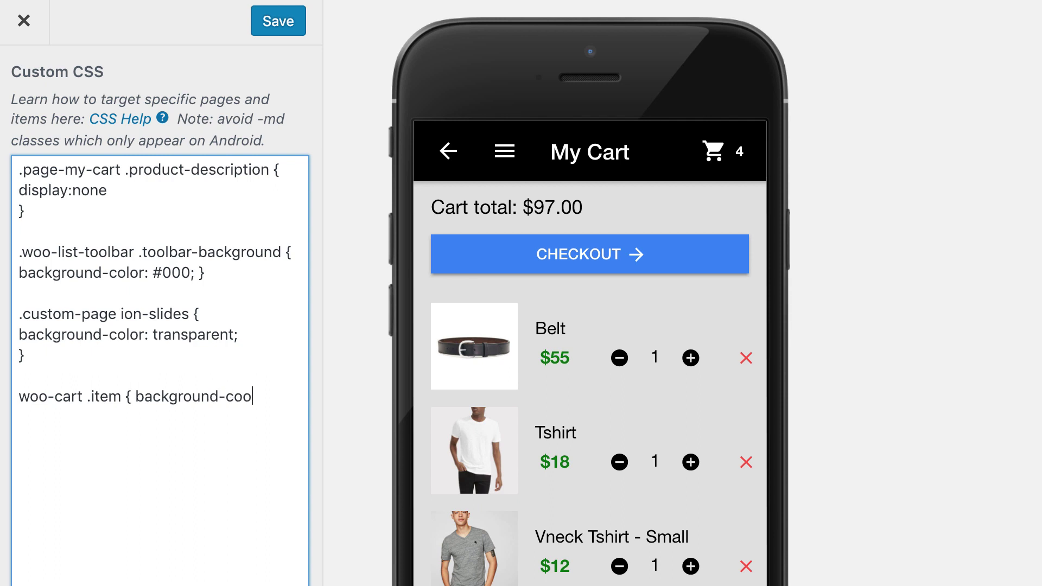
key("BackSpace")
type("lor: red")
key("Return")
type("}")
Inspect the Belt's ion-item element and its nested ion-thumbnail inside the woo-cart list.
key("super+alt+i")
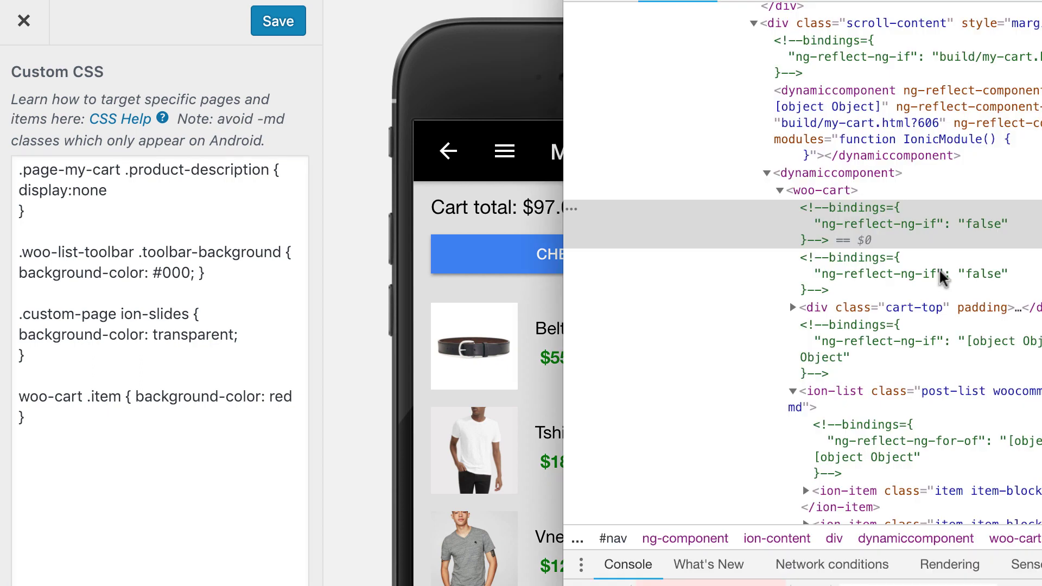
scroll(814, 304, "down", 3)
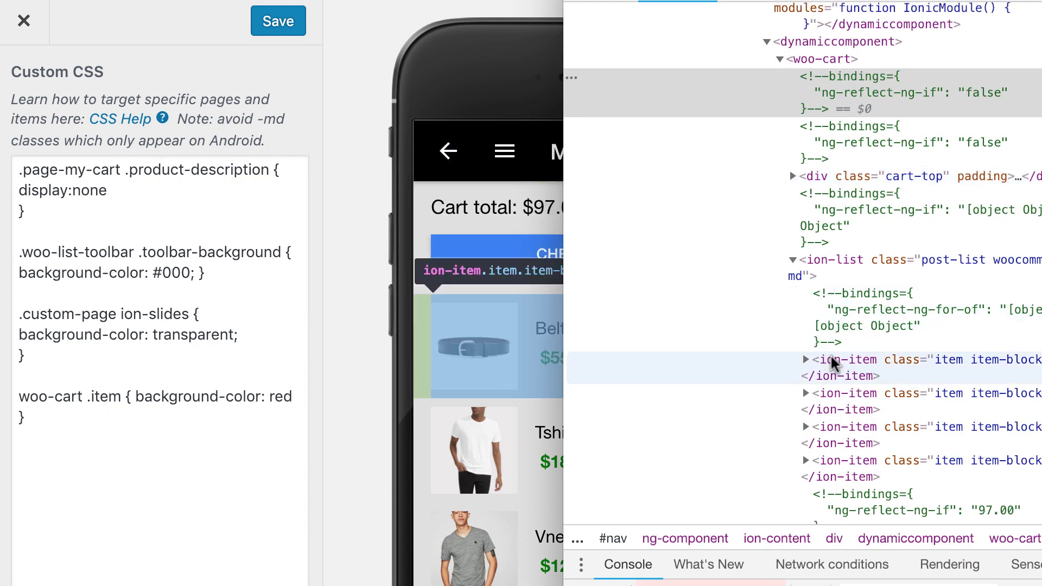
left_click(825, 359)
left_click(806, 360)
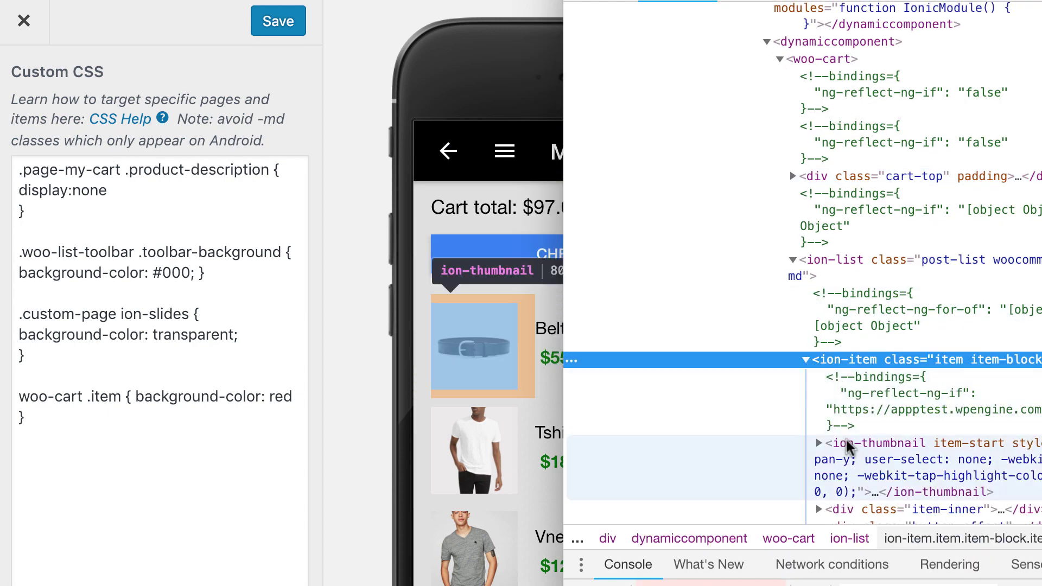
left_click(845, 441)
left_click(863, 360)
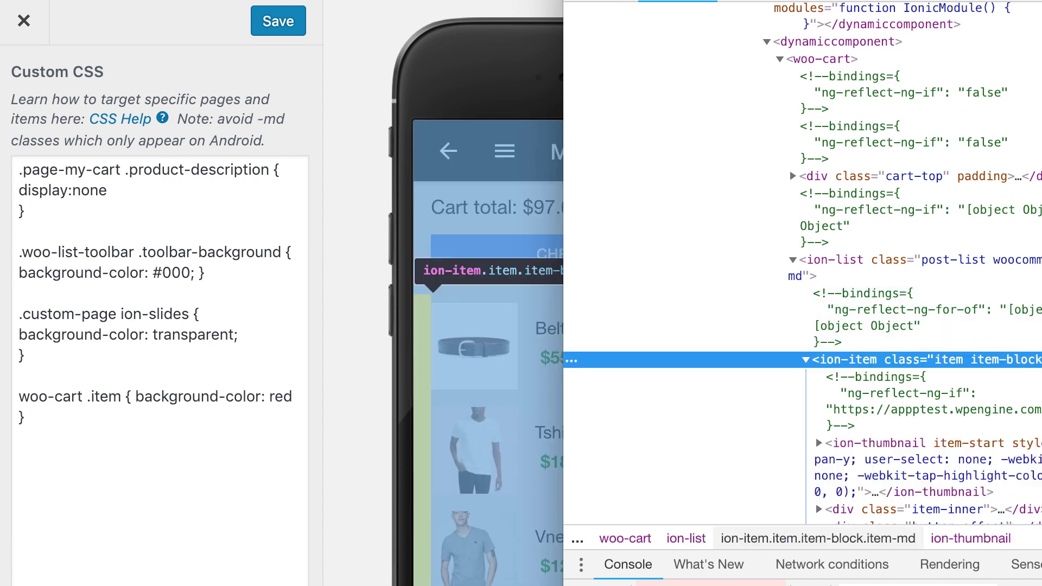
key("super+alt+i")
Add !important to the red background rule for woo-cart .item and check the cart preview.
left_click(265, 396)
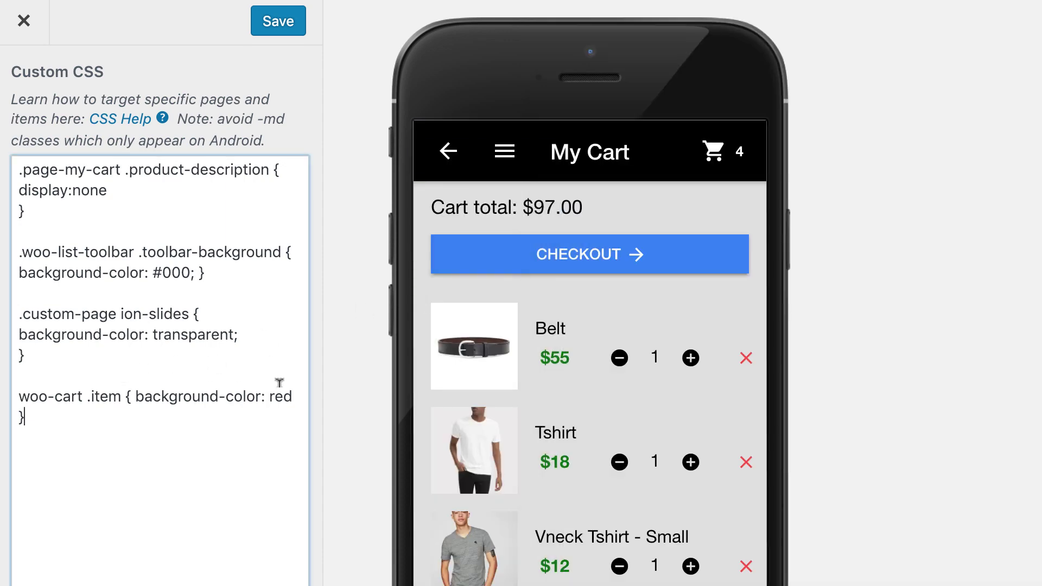
type("!important")
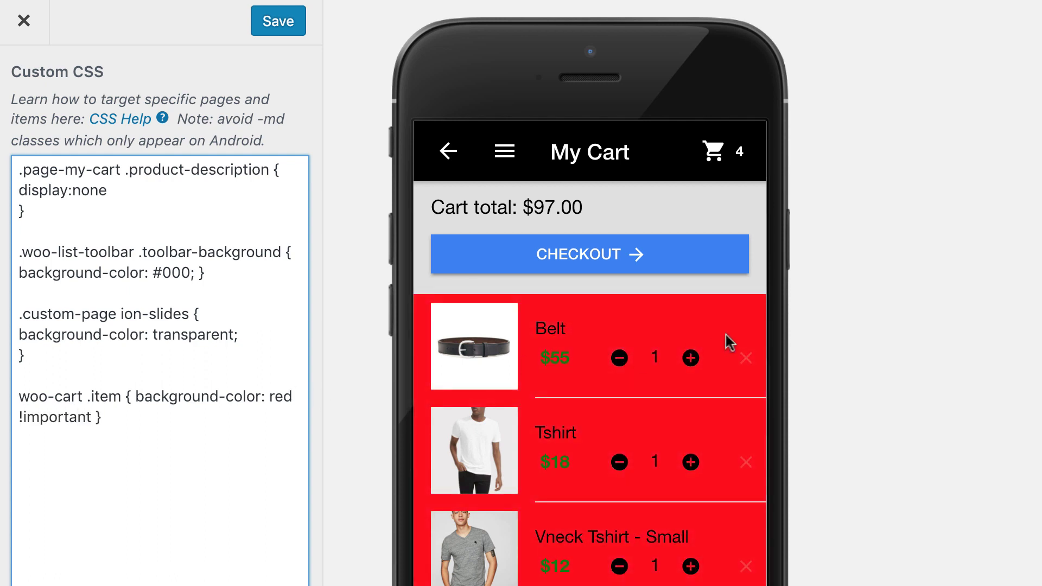
scroll(728, 342, "down", 5)
scroll(579, 455, "up", 5)
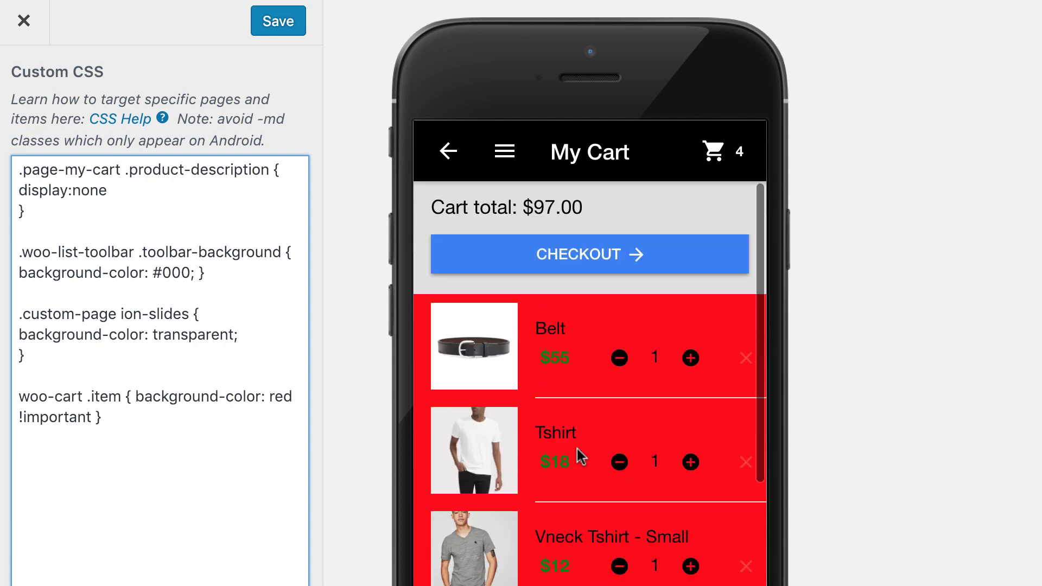
Delete the woo-cart .item background rule from the Custom CSS.
left_click_drag(116, 414, 12, 405)
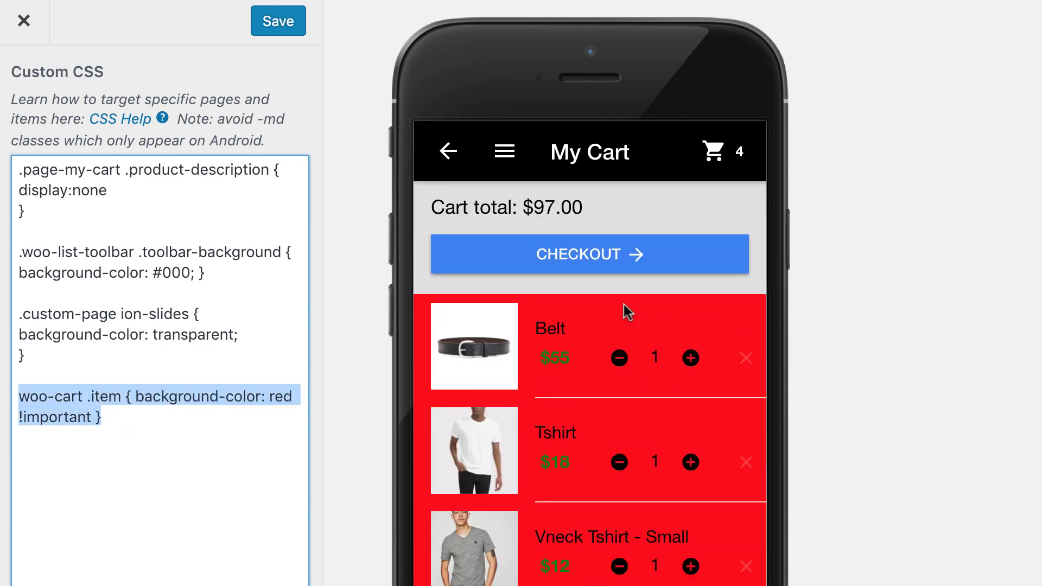
key("BackSpace")
key("BackSpace")
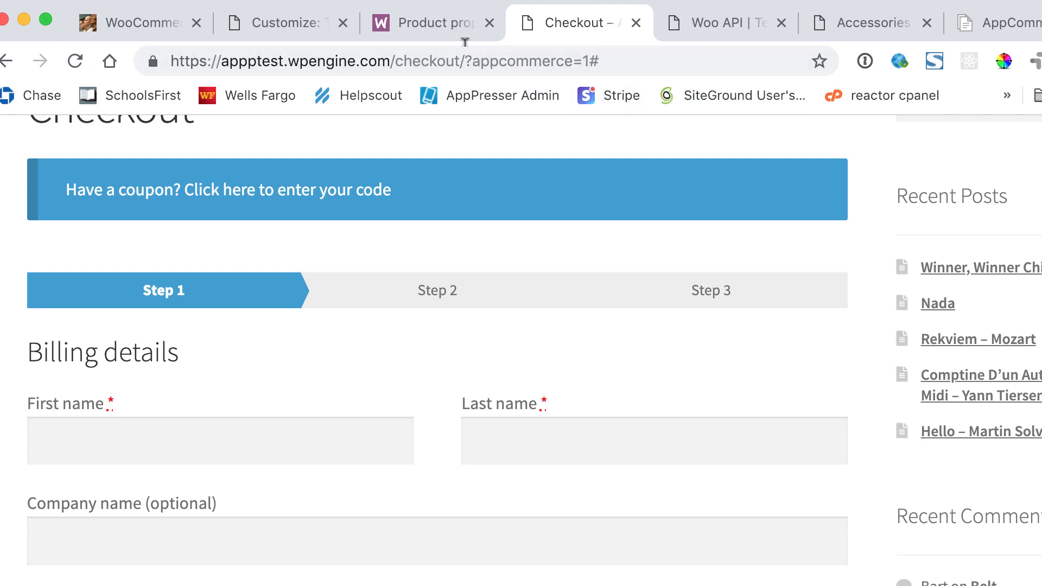
Load the checkout page URL ending in ?appcommerce=1 without the trailing #, and highlight the appcommerce parameter.
left_click_drag(465, 61, 588, 59)
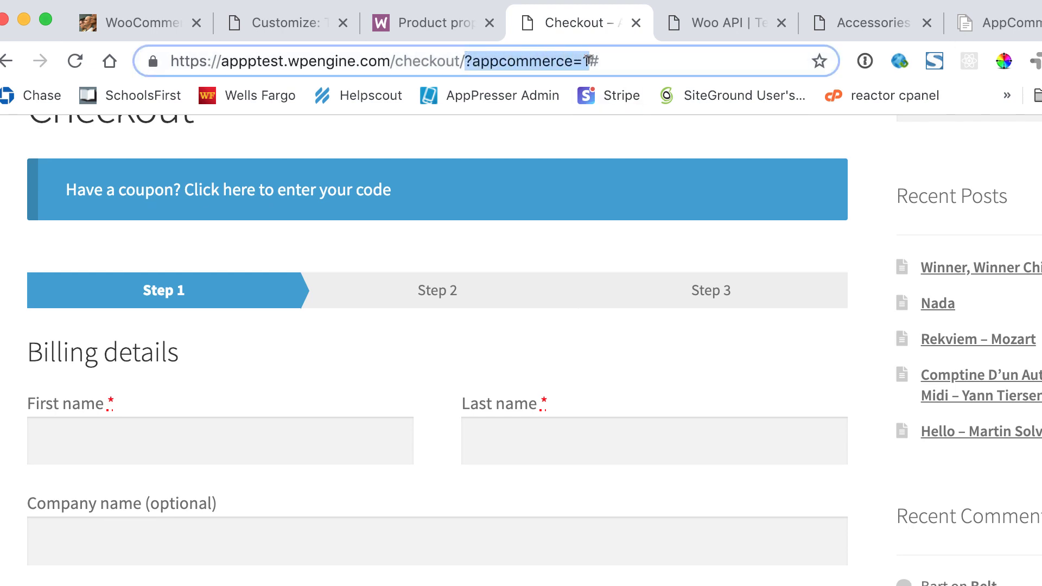
left_click(602, 58)
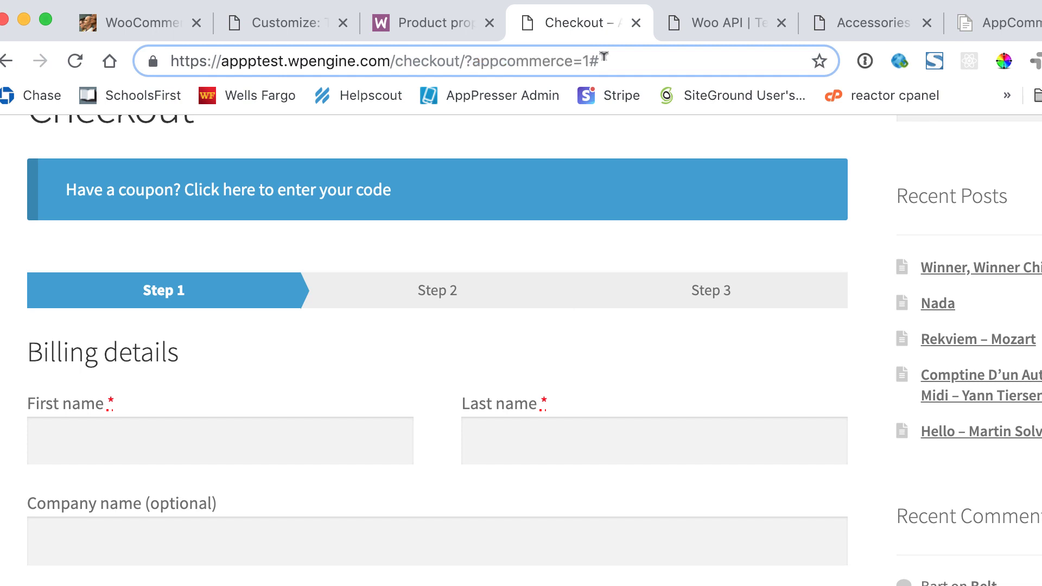
key("BackSpace")
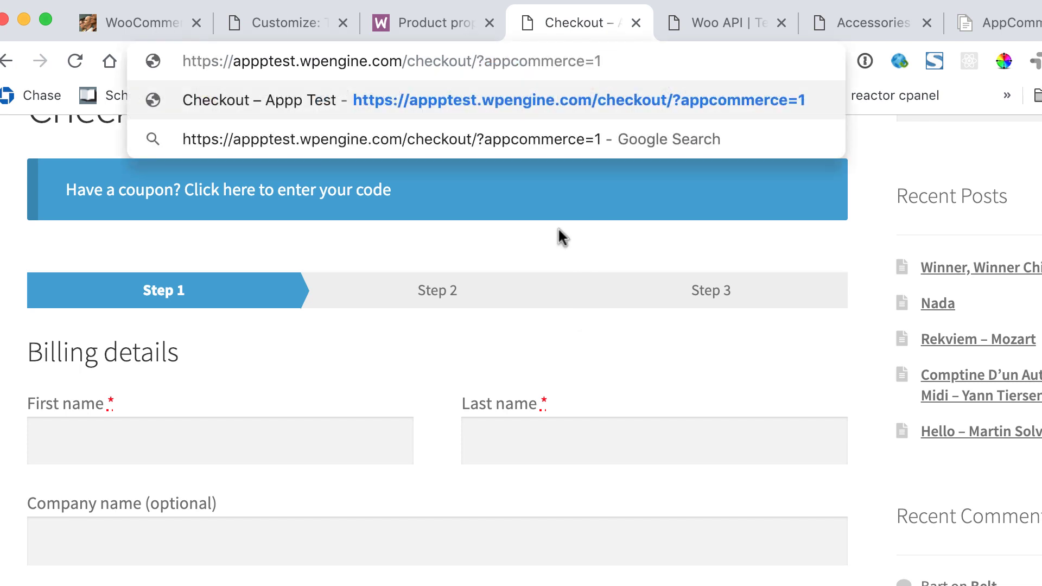
key("Return")
left_click(473, 60)
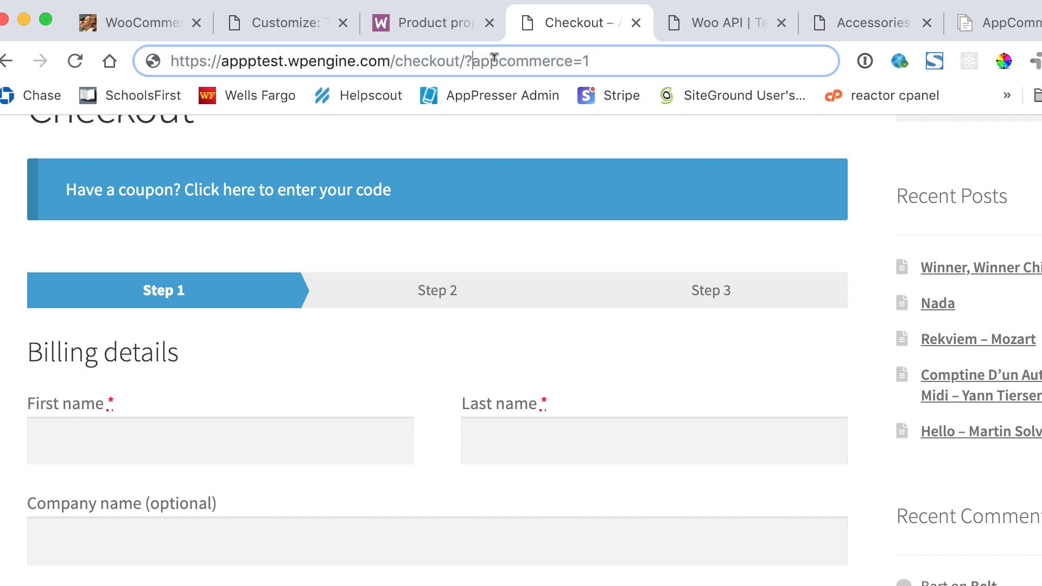
left_click_drag(493, 57, 570, 56)
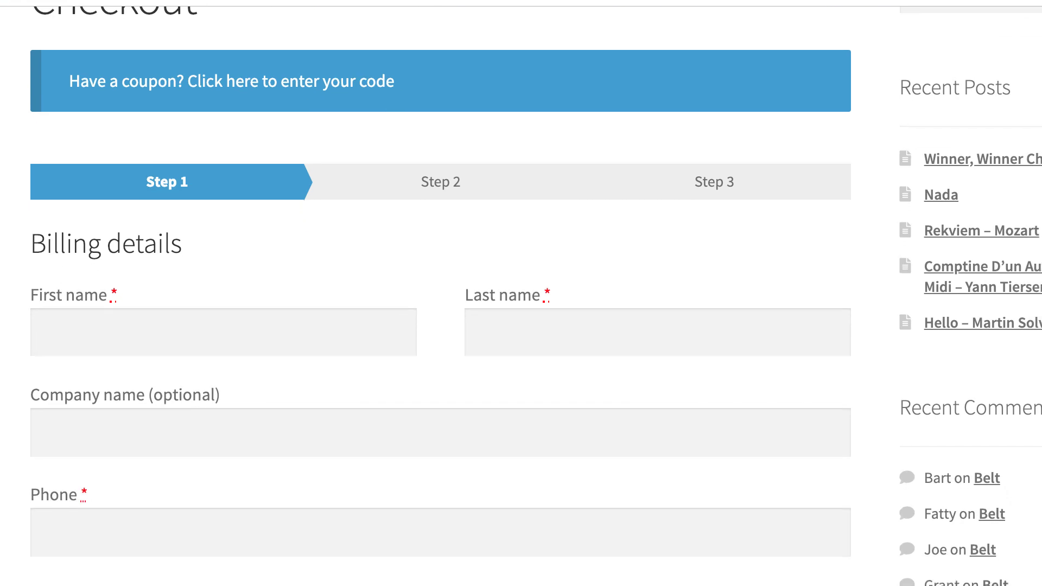
Examine the checkout page from the site header and navigation menu to the three-step bar and billing details form.
scroll(555, 239, "up", 5)
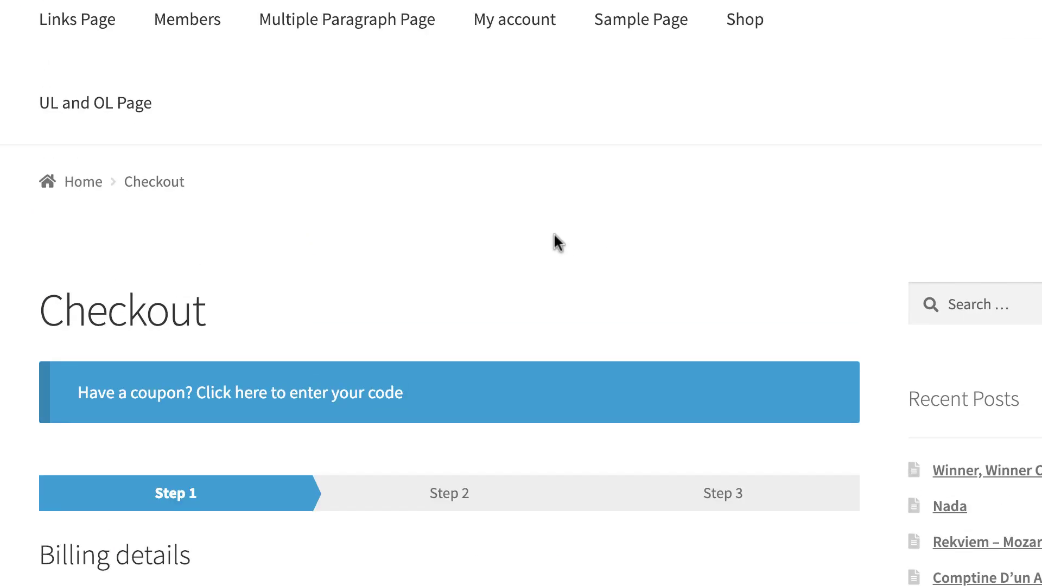
scroll(553, 239, "up", 3)
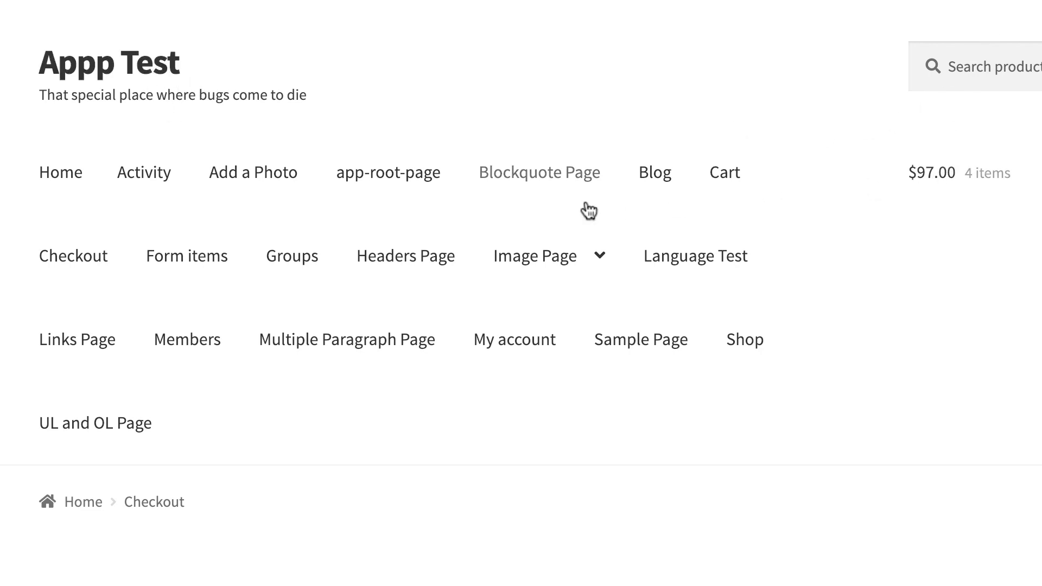
scroll(527, 445, "down", 2)
scroll(526, 445, "up", 2)
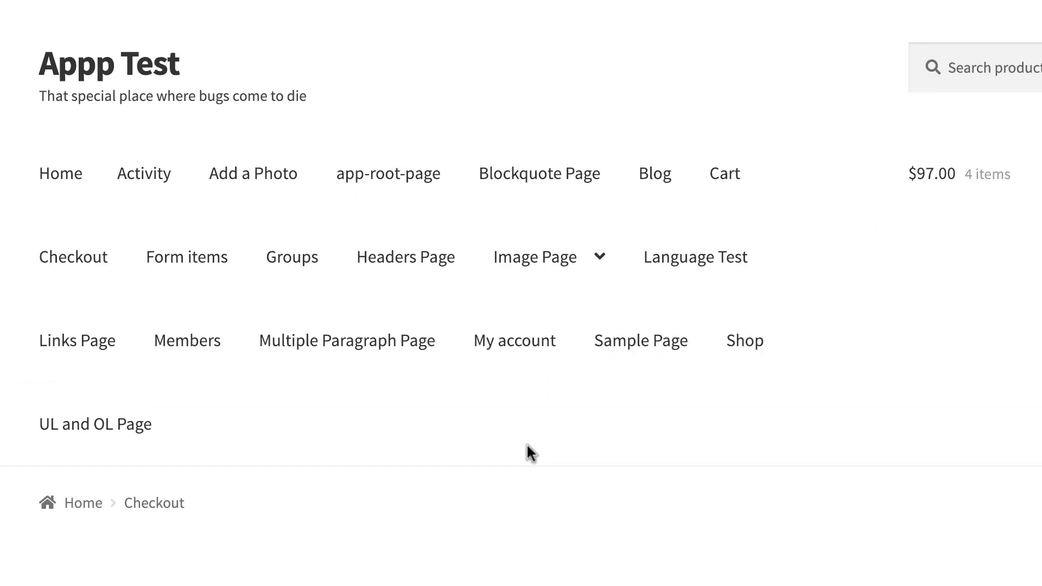
scroll(527, 443, "down", 10)
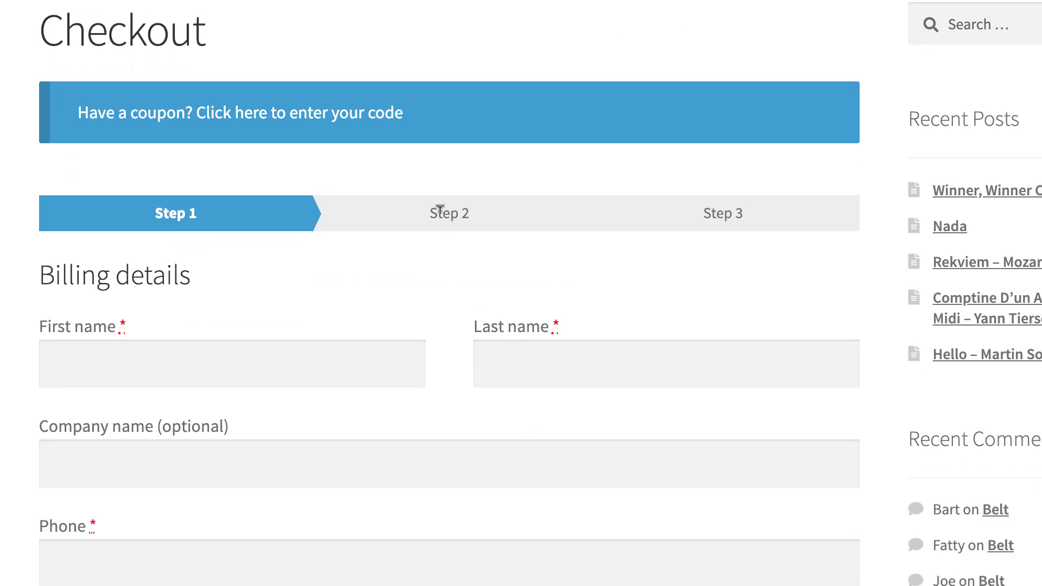
left_click(440, 212)
scroll(214, 104, "up", 2)
left_click(197, 113)
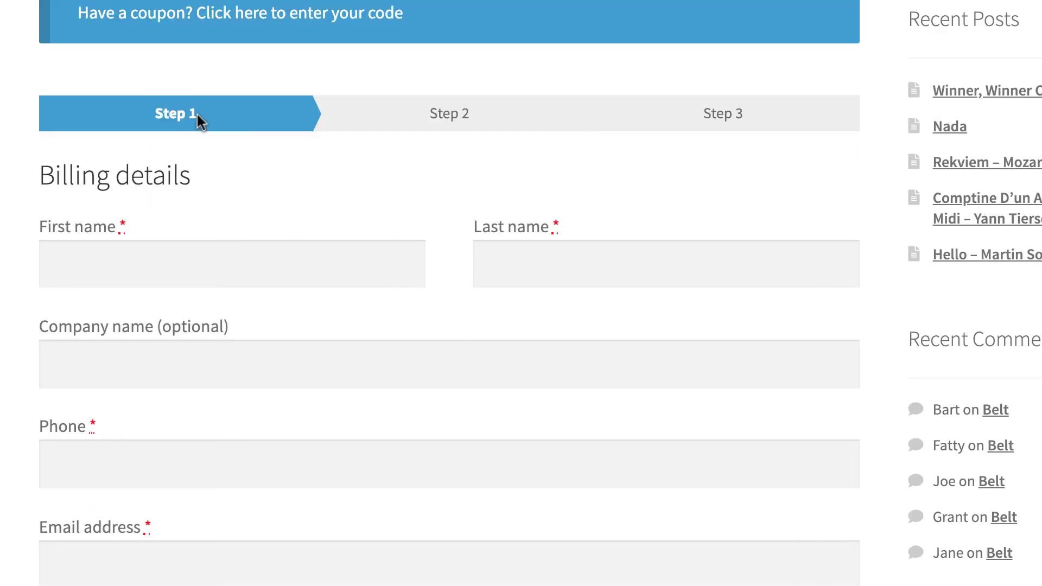
scroll(636, 83, "up", 7)
scroll(636, 82, "down", 5)
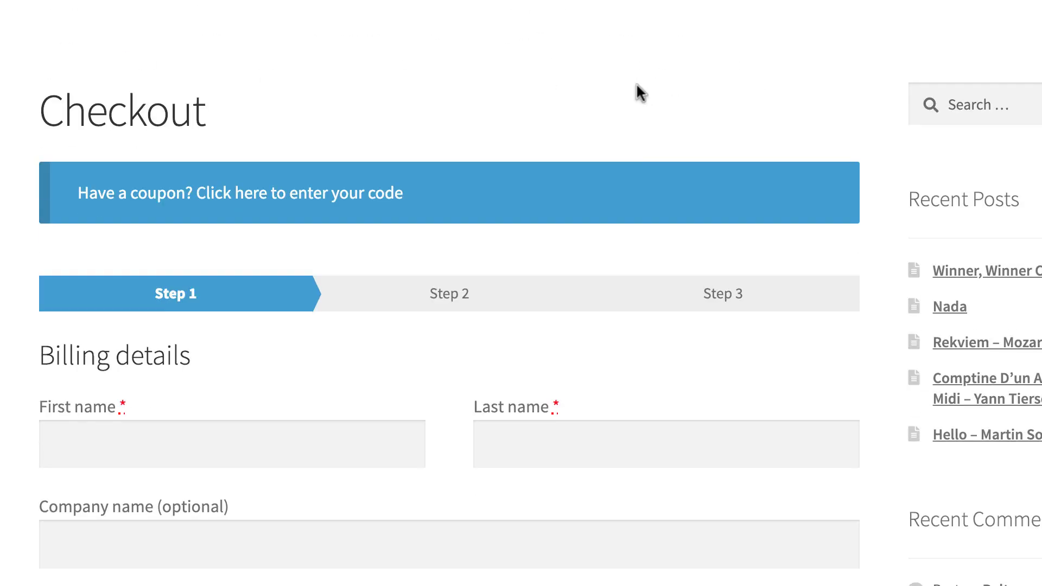
scroll(637, 83, "down", 1)
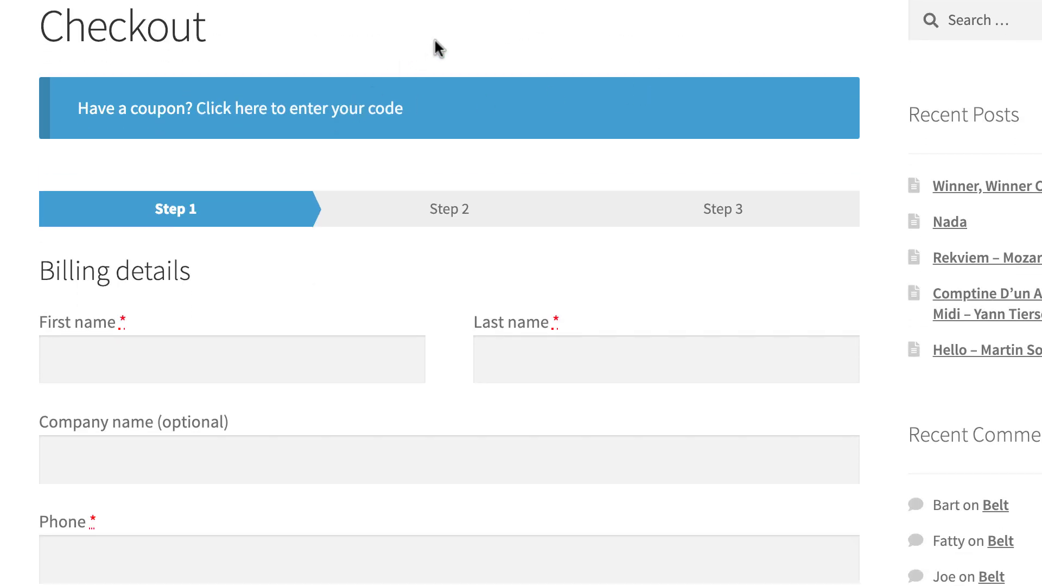
scroll(435, 42, "up", 5)
scroll(435, 42, "down", 4)
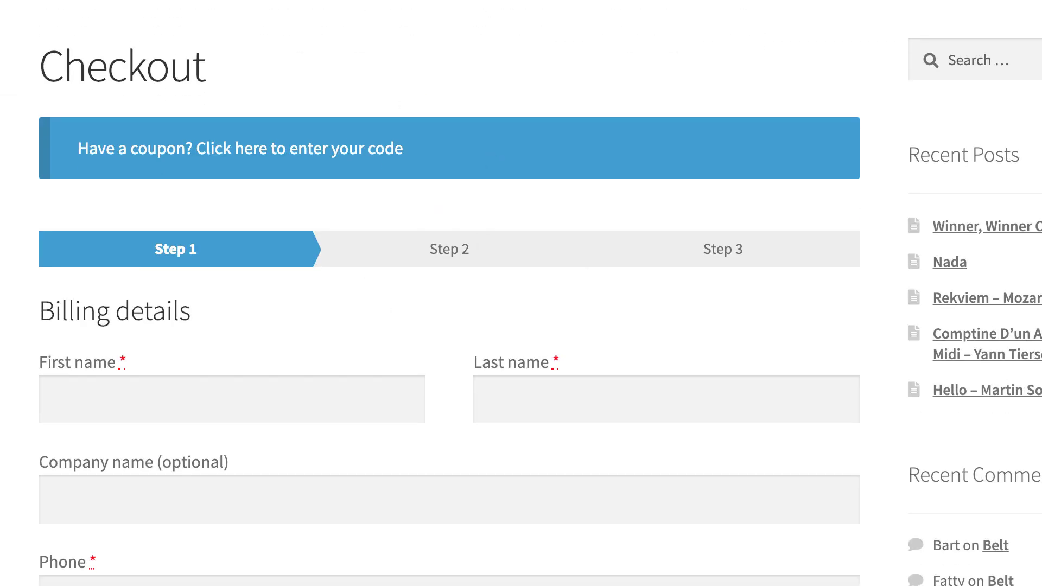